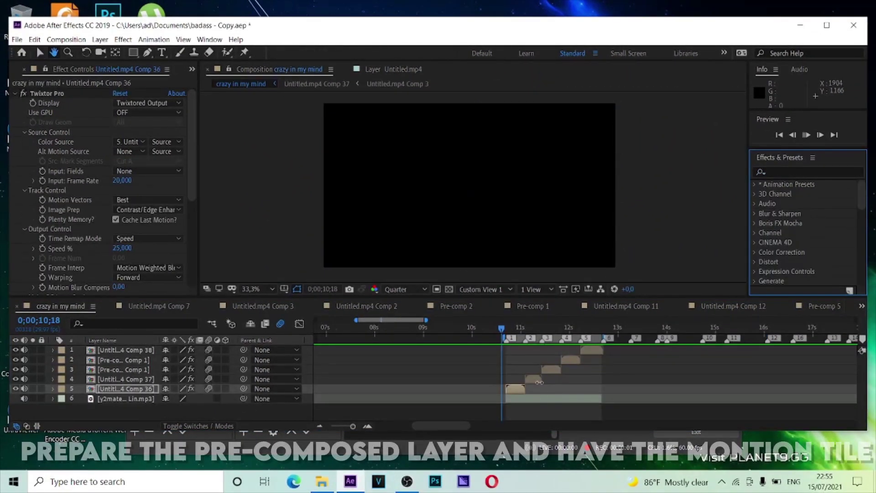
Preview the five-clip sequence from 0;00;10;18
key(space)
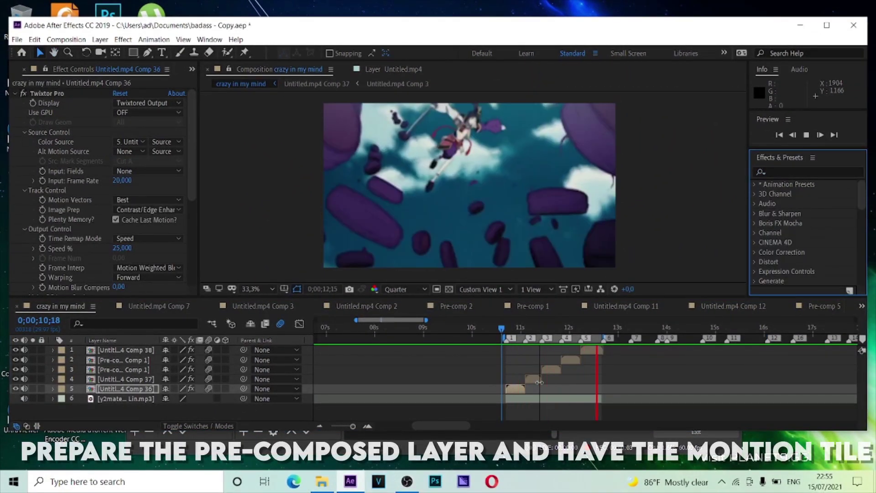
key(space)
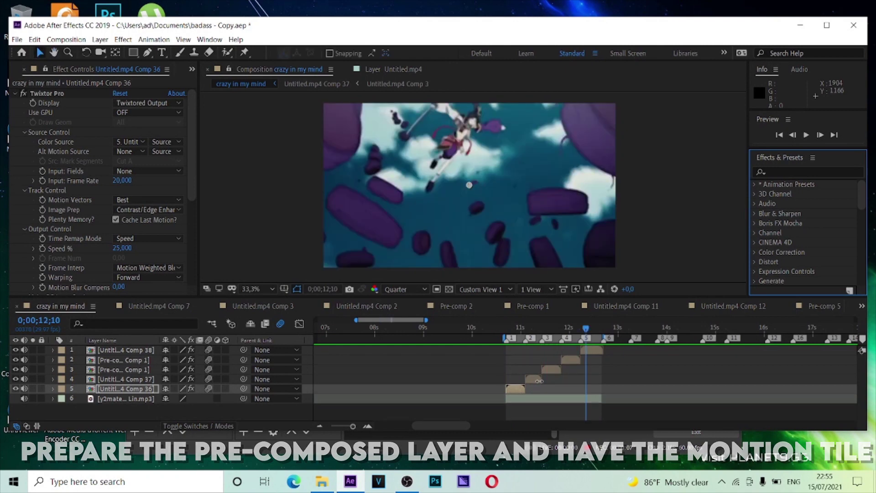
click(576, 336)
Check the advanced motion blur options in the composition's settings and accept them
key(ctrl+k)
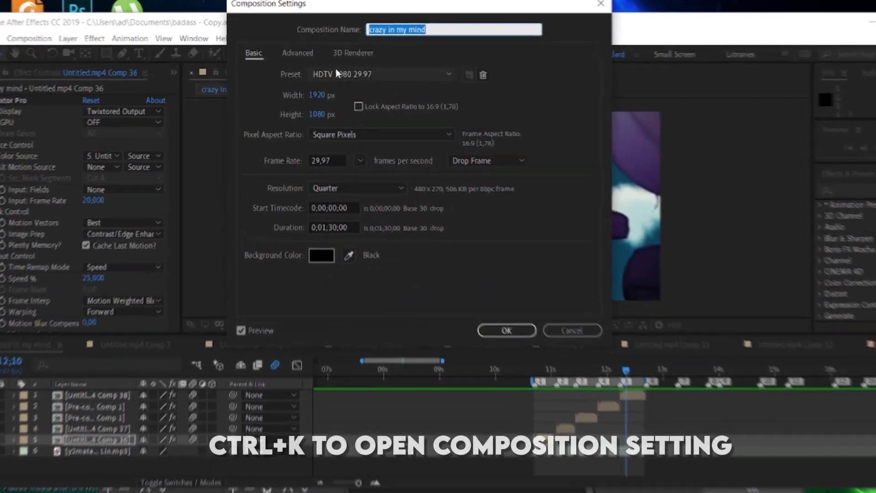
click(302, 52)
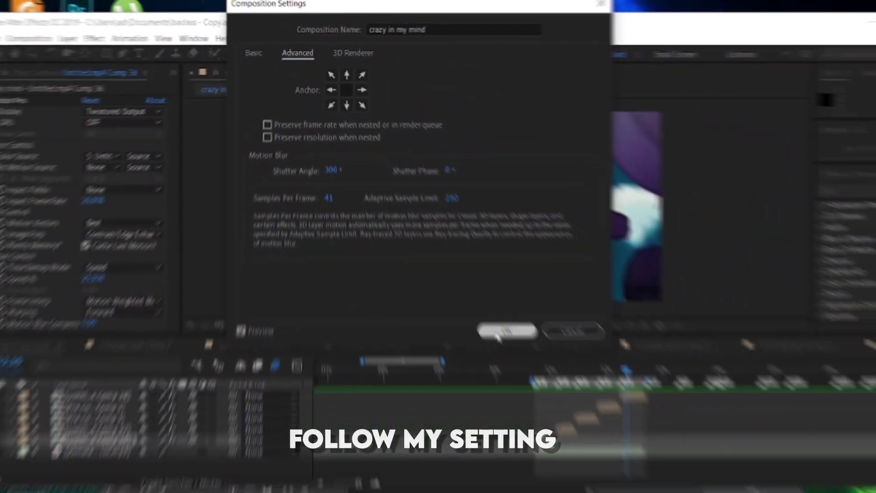
click(595, 480)
Find the S_BlurMoCurves effect and apply it to the Untitled.mp4 Comp 36 layer
drag(539, 333, 511, 343)
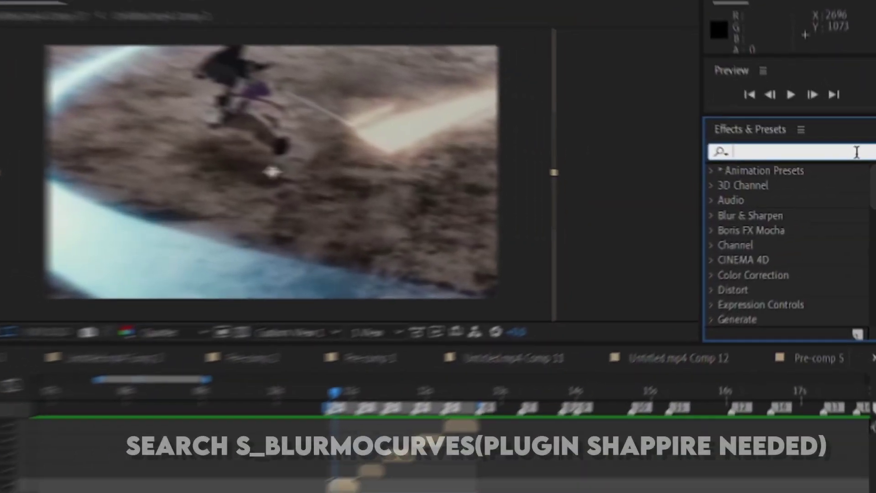
click(849, 172)
text(blurmo)
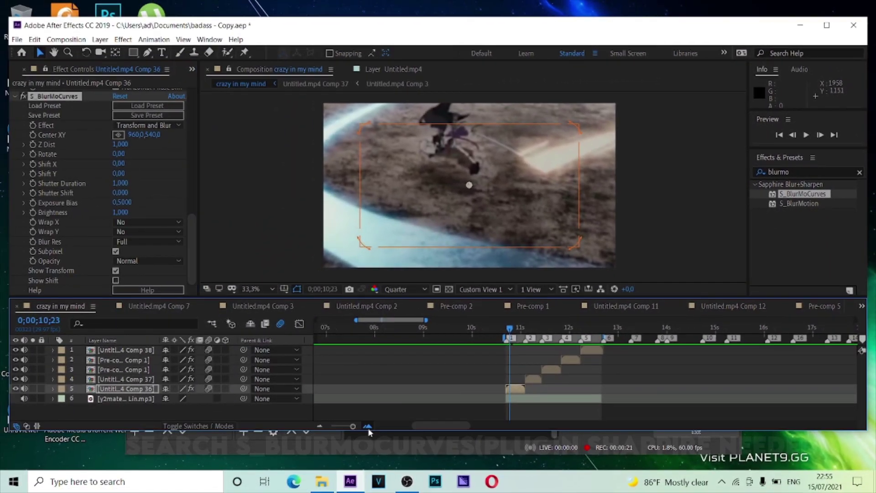
Enable keyframing for S_BlurMoCurves Z Dist, Rotate and Shift X on Comp 36 at 0;00;11;01
click(366, 427)
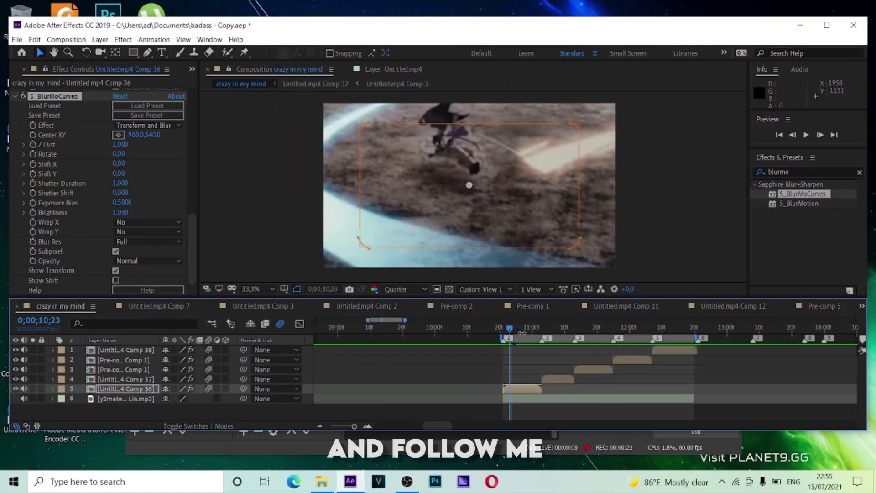
drag(510, 332, 536, 342)
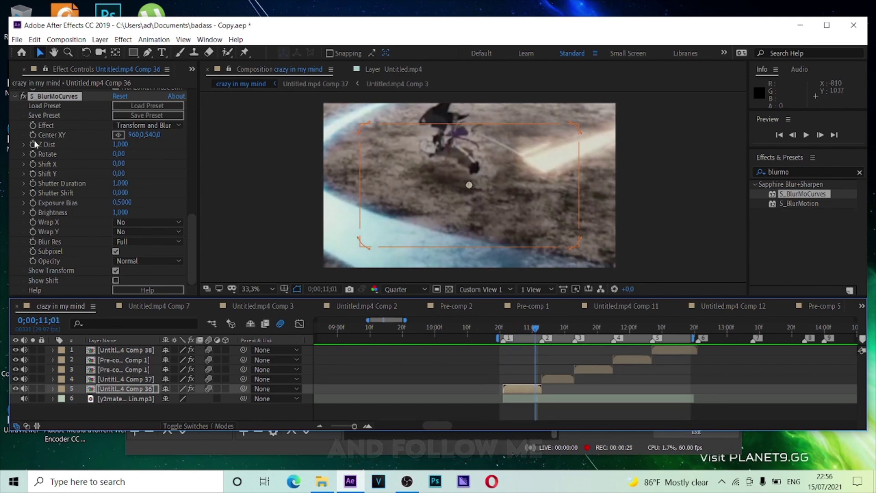
drag(34, 145, 29, 167)
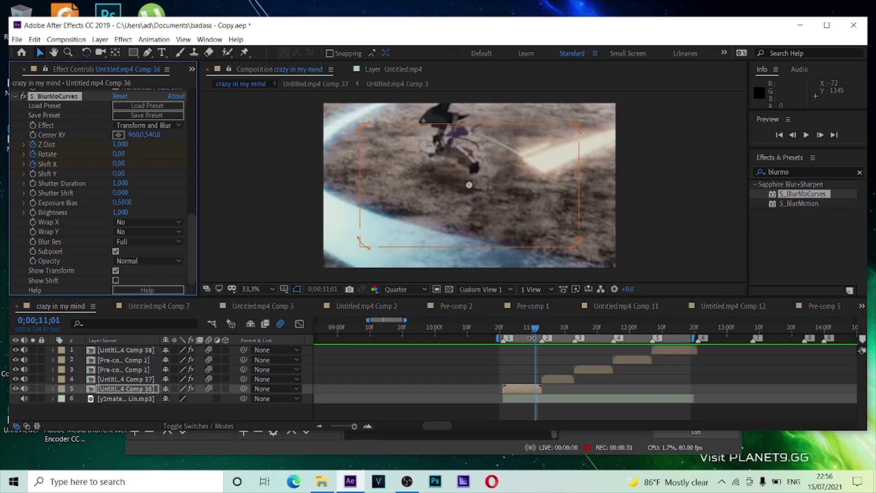
Reveal the Comp 36 keyframes and set Z Dist to 1.5 at 0;00;10;21
drag(527, 335, 505, 340)
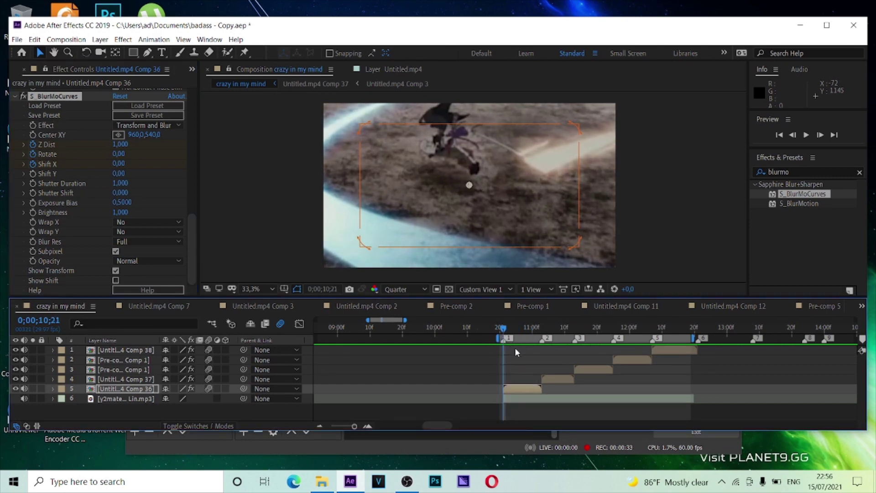
key(u)
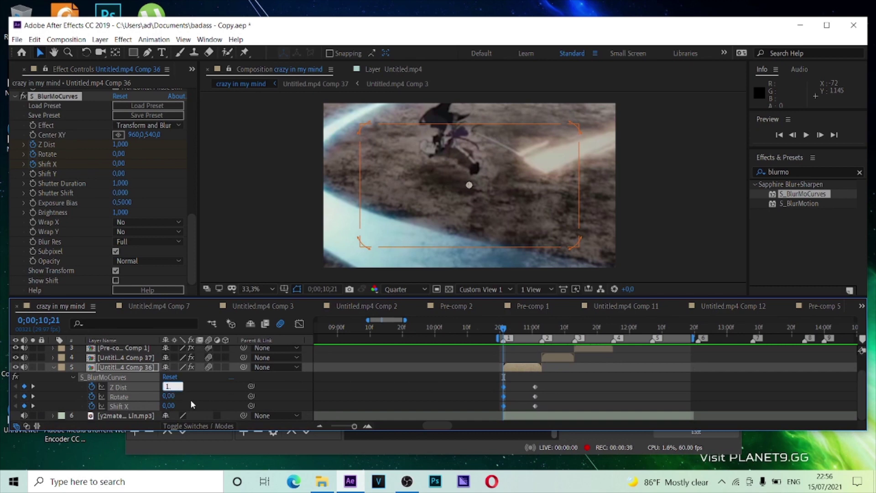
key(Return)
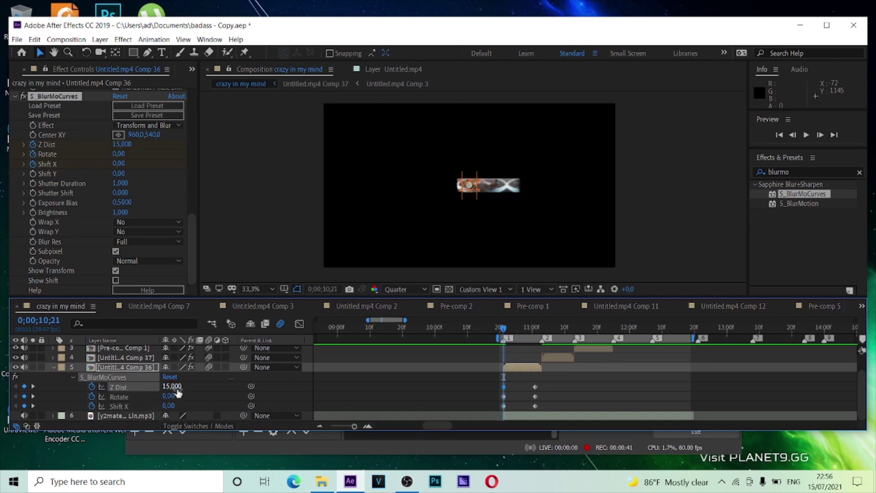
key(Return)
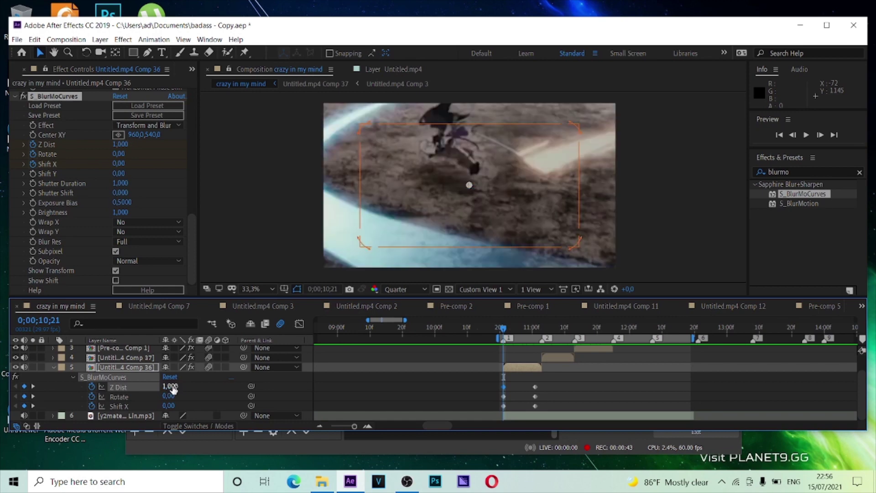
drag(173, 388, 203, 389)
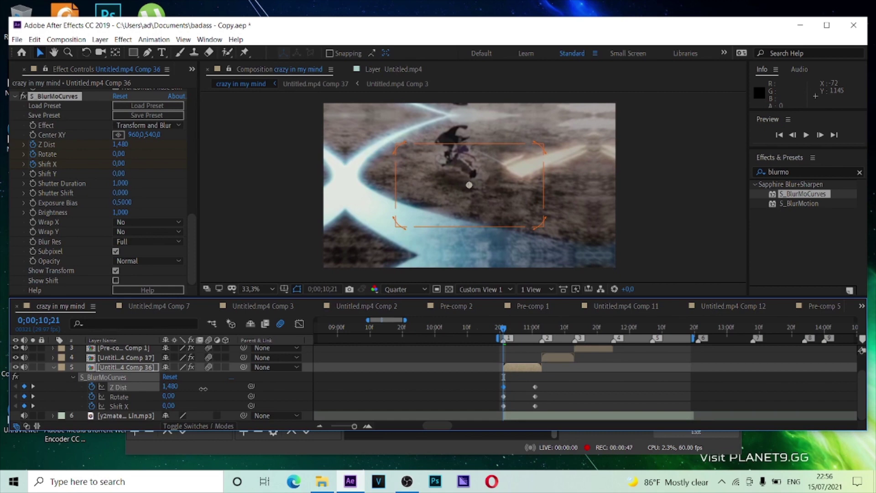
Set both Wrap X and Wrap Y of S_BlurMoCurves to Reflect
click(155, 222)
click(146, 252)
click(155, 233)
click(146, 267)
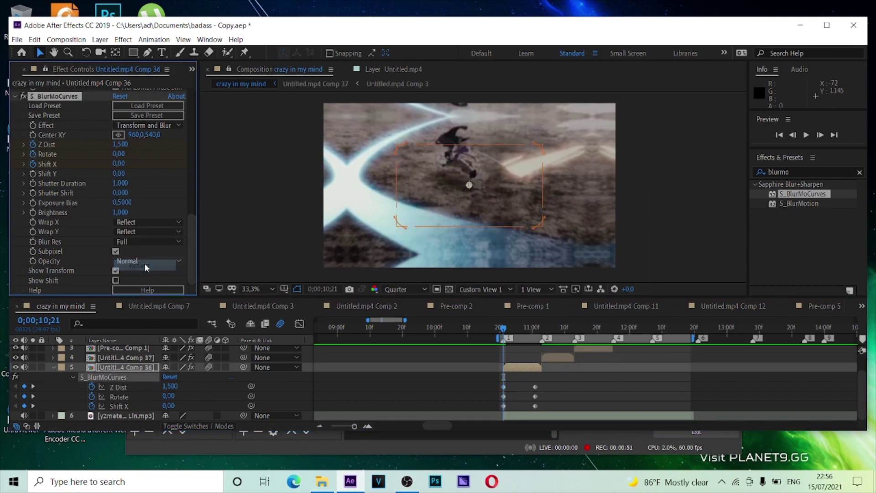
Set Rotate to 29 and Shift X to 760 at 0;00;10;21
click(121, 154)
text(29)
key(Return)
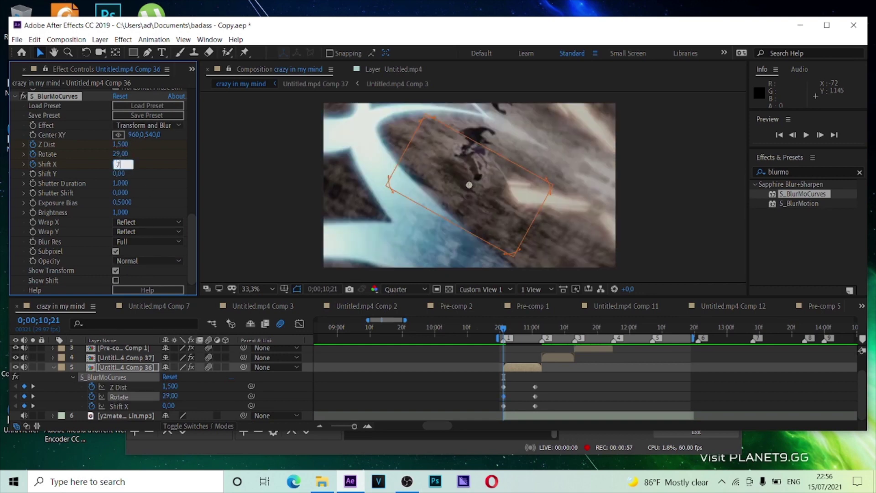
text(760)
key(Return)
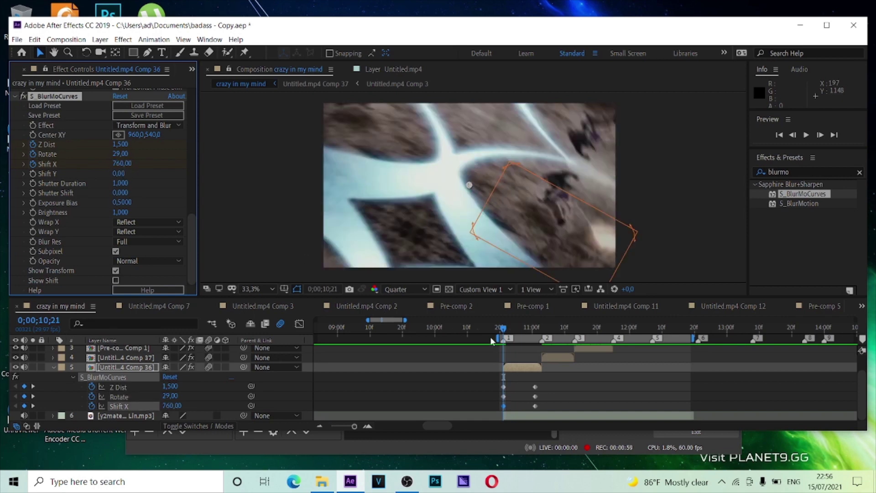
Apply Easy Ease to all S_BlurMoCurves keyframes and shape the Z Dist graph to fall steeply from its first keyframe and level off gradually
drag(549, 388, 499, 413)
key(F9)
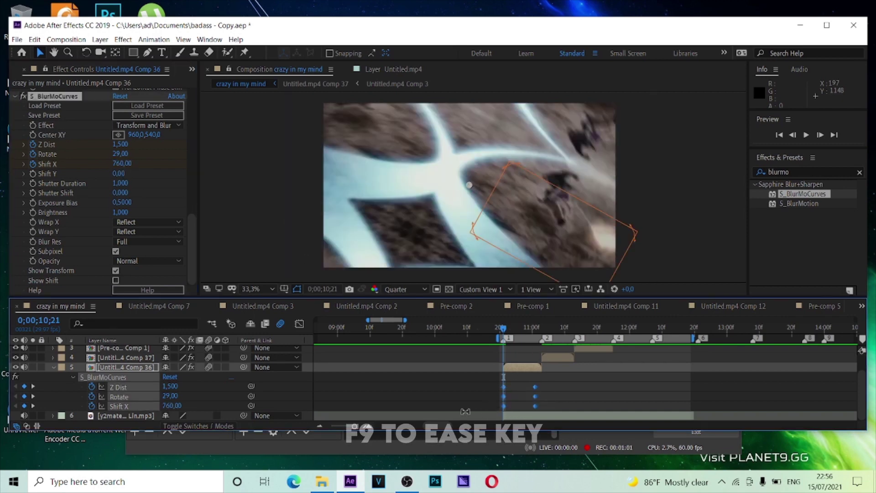
click(300, 324)
click(158, 388)
drag(549, 360, 524, 389)
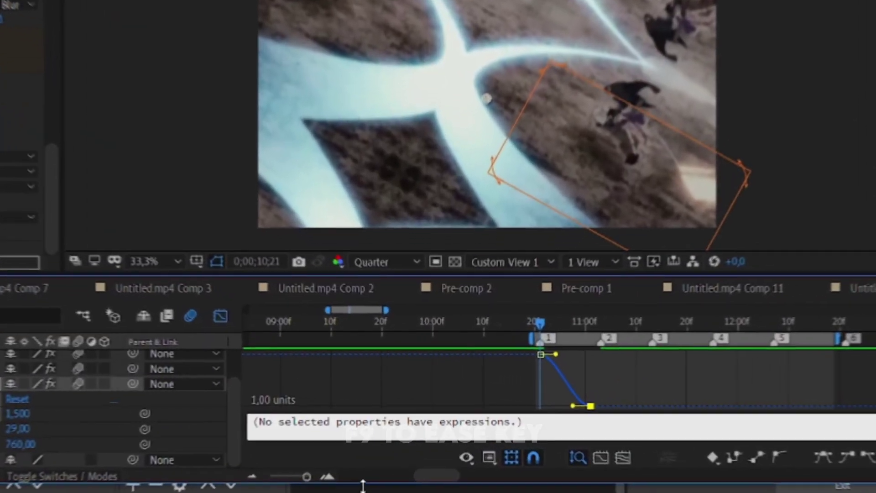
click(366, 426)
drag(589, 350, 555, 387)
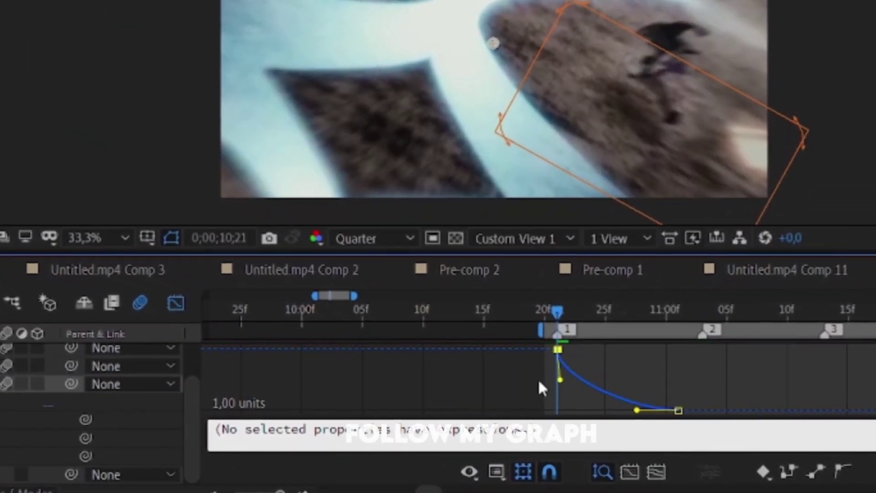
drag(642, 412, 533, 406)
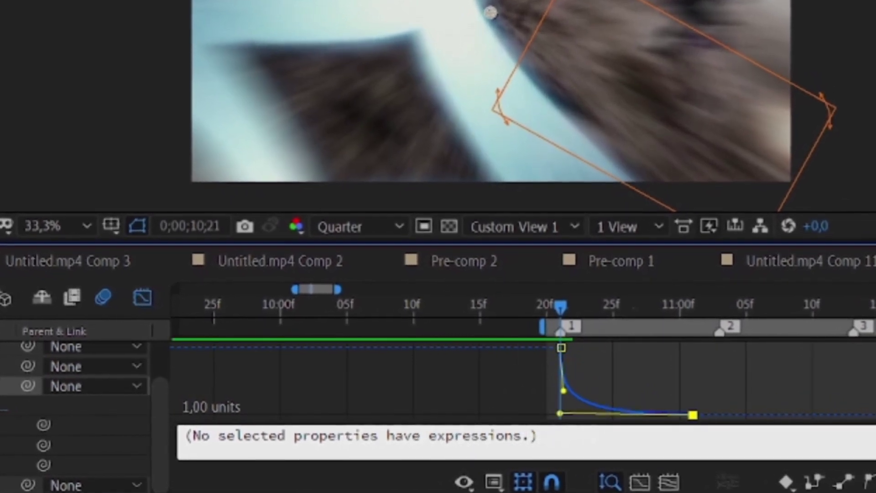
Shape the Rotate graph with a steep initial drop and a long, flat ease into its last keyframe
click(2, 406)
drag(767, 379, 680, 422)
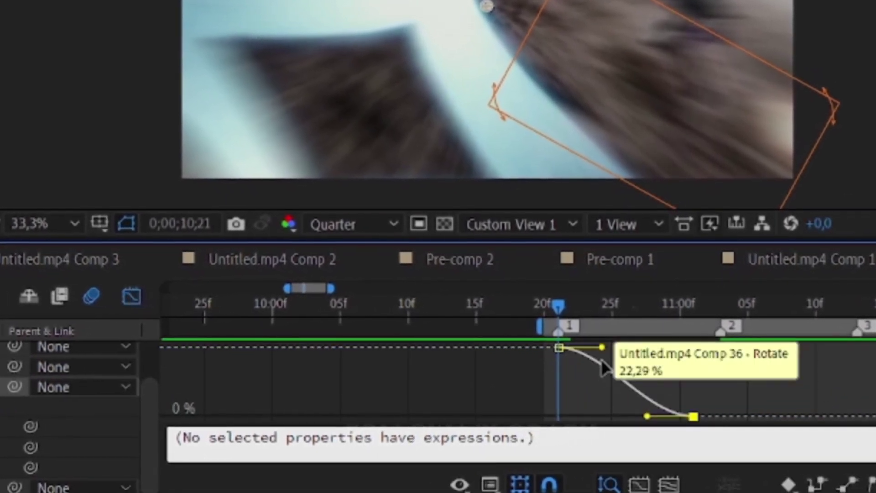
drag(602, 347, 516, 380)
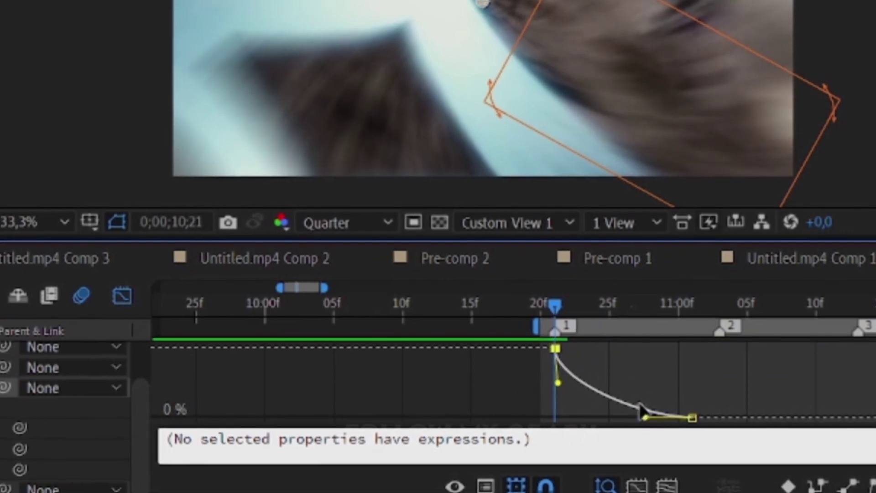
drag(646, 417, 495, 398)
drag(553, 384, 542, 419)
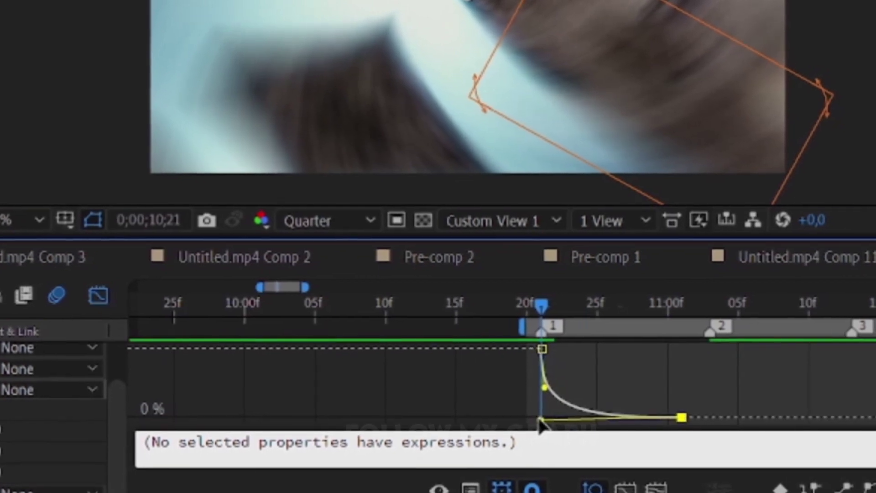
drag(533, 417, 538, 395)
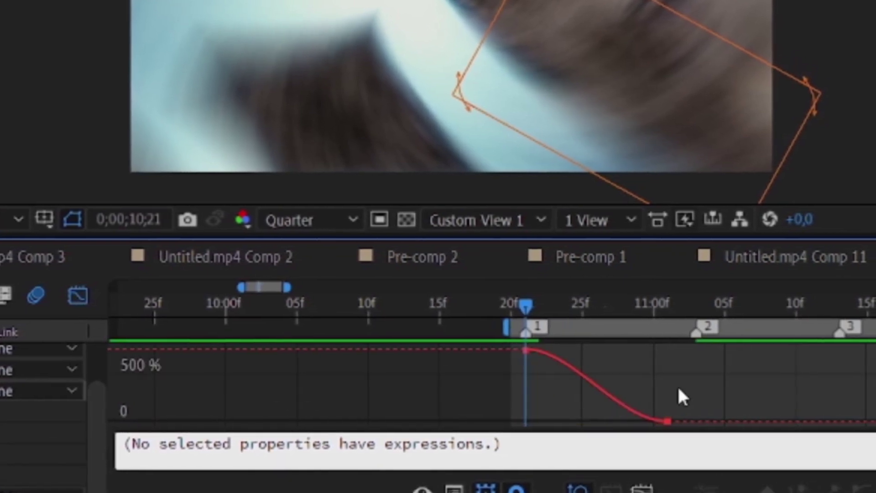
Reshape the Shift X curve to drop sharply at its first keyframe and ease out flat to the second
click(670, 421)
drag(573, 349, 475, 393)
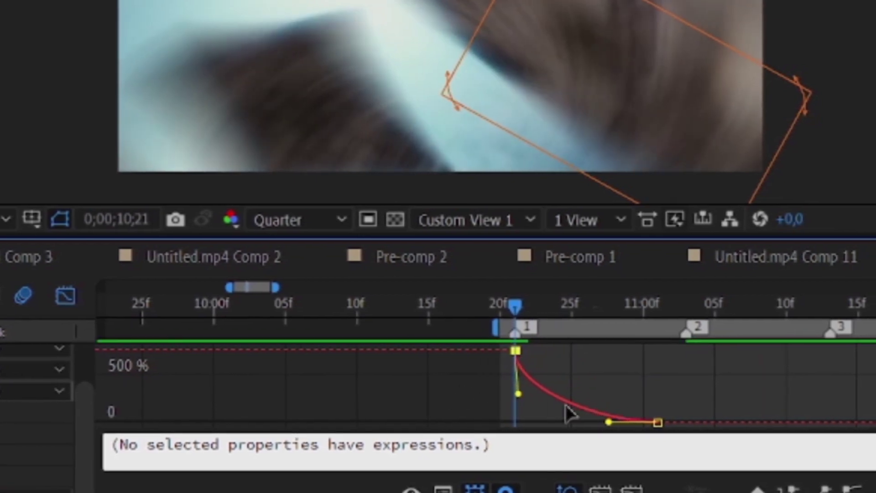
drag(606, 422, 480, 432)
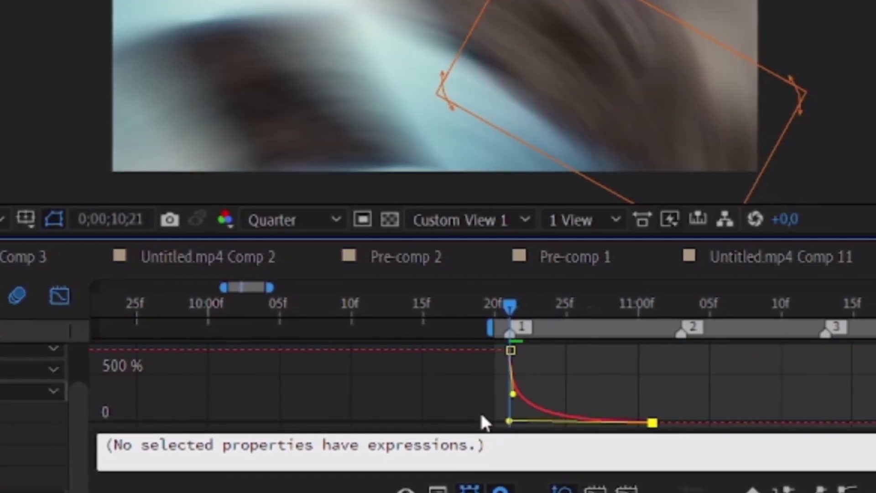
Preview the eased blur transition from 0;00;10;16 and scrub through it to 0;00;10;29
drag(509, 312, 435, 312)
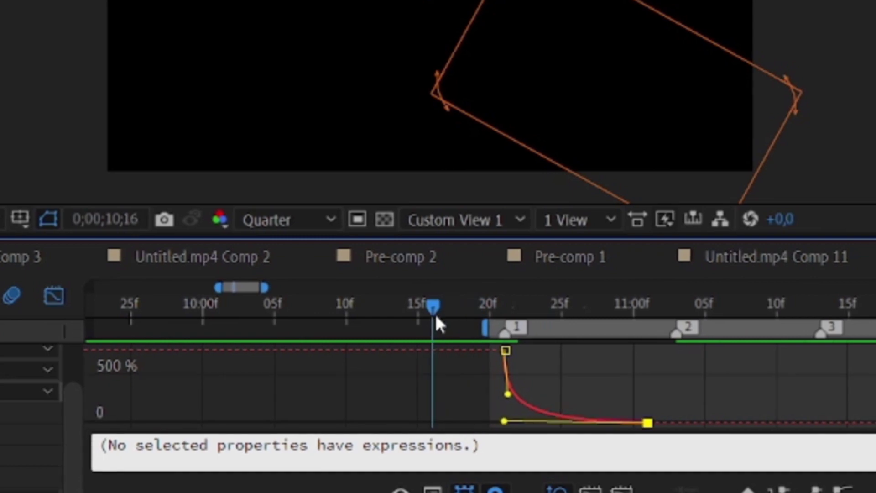
key(space)
key(space)
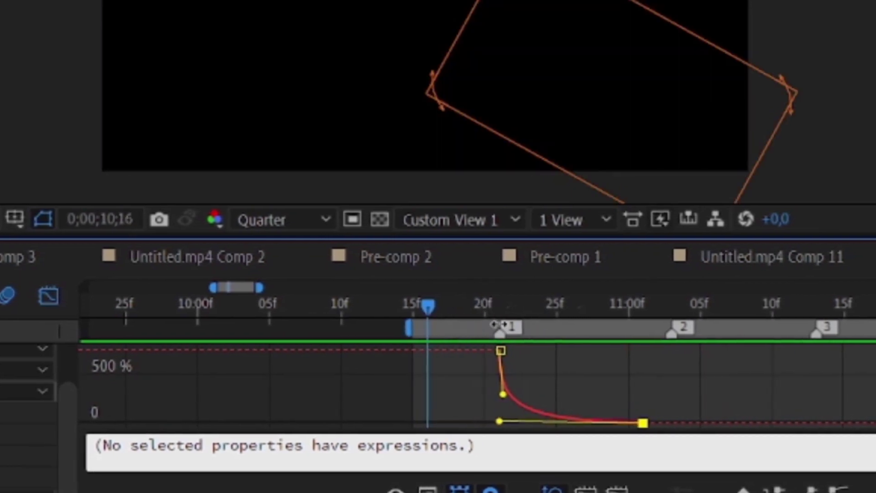
drag(440, 307, 614, 337)
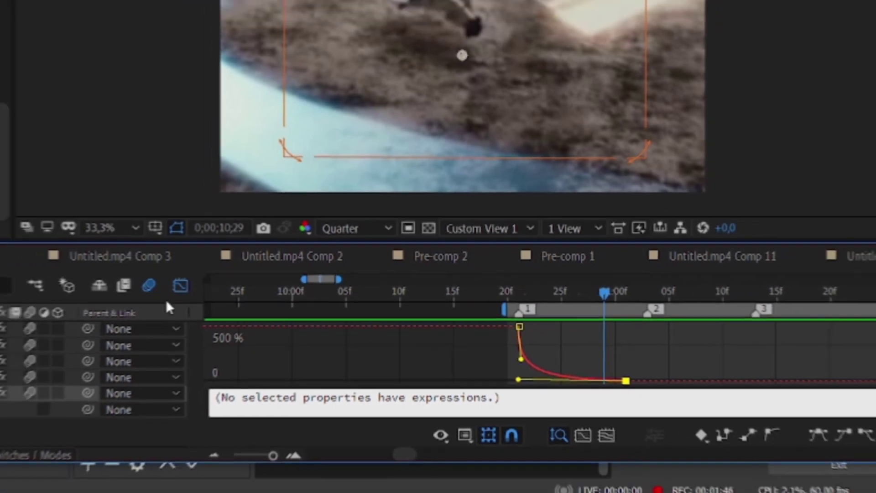
Leave the graph view, apply the Twitch effect to Comp 36, and enable keyframing for its Amount and speed at 0;00;10;21
click(114, 291)
drag(570, 305, 505, 305)
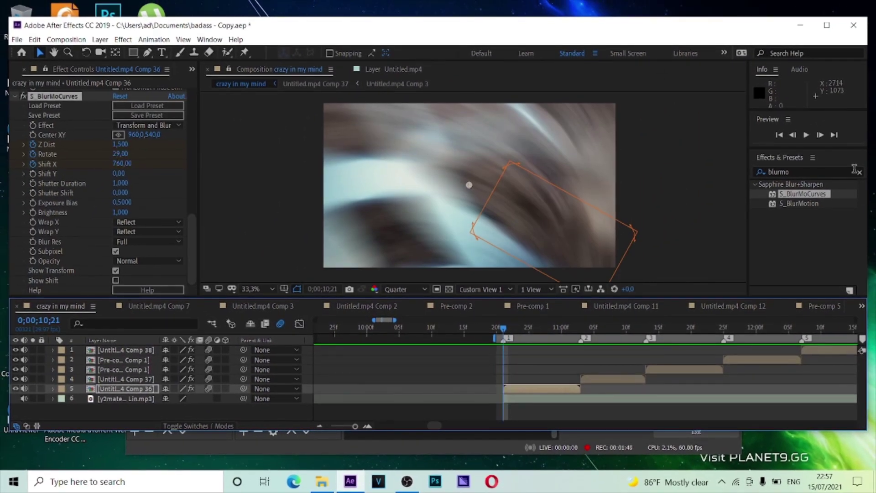
click(859, 171)
text(twitc)
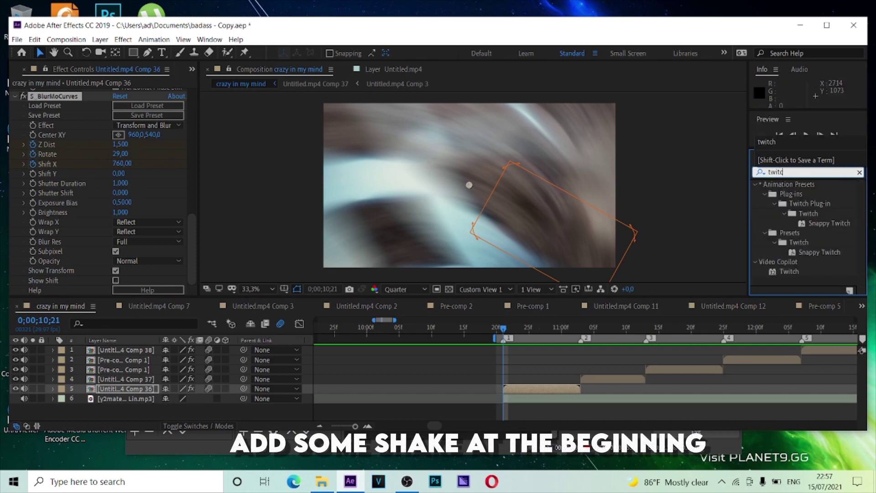
text(h)
double_click(786, 272)
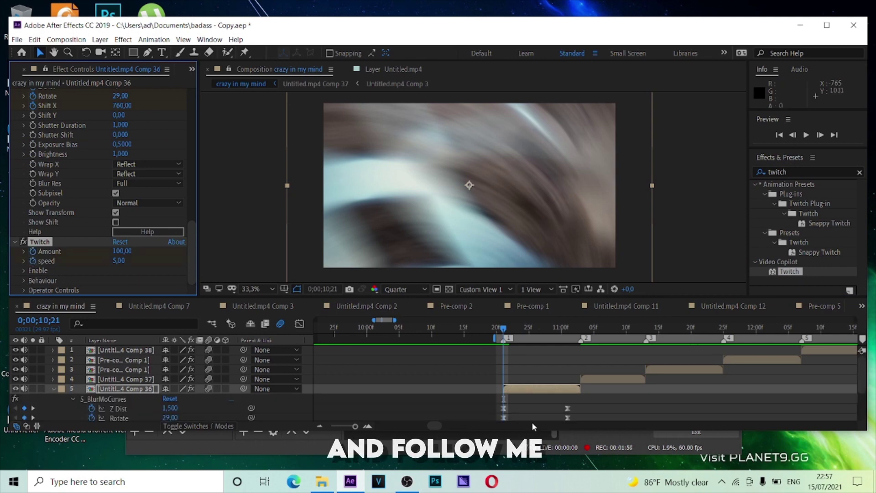
Set Twitch Amount to 0 and add a second speed keyframe at 0;00;10;27, then return to 0;00;10;21
key(u)
drag(521, 333, 543, 336)
click(122, 252)
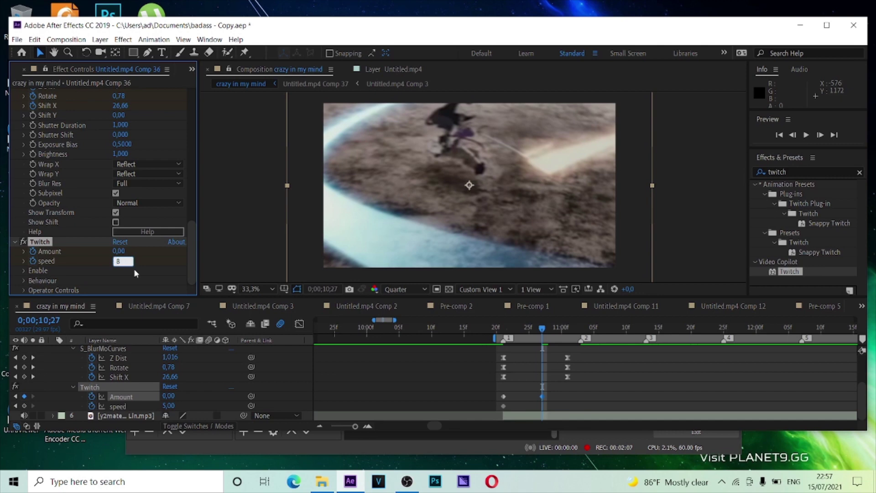
drag(520, 334, 503, 331)
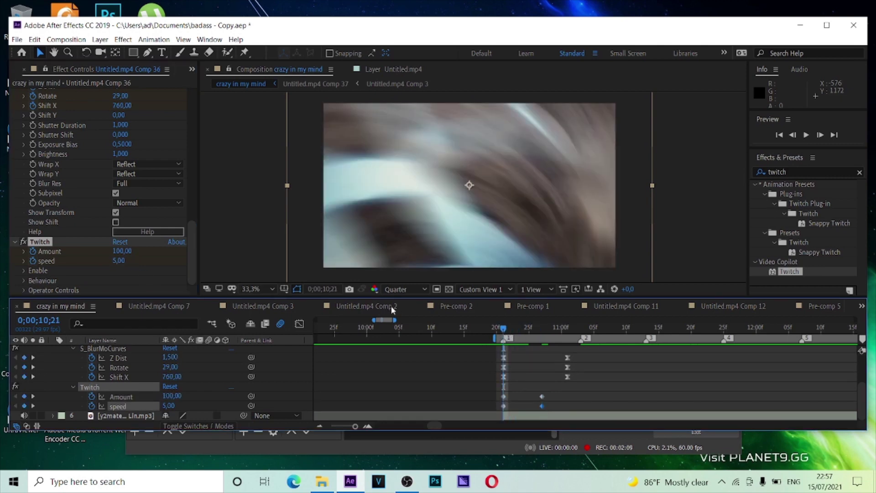
Set the Twitch speed to 38 at 0;00;10;21 and enable the effect's Slide option
click(125, 262)
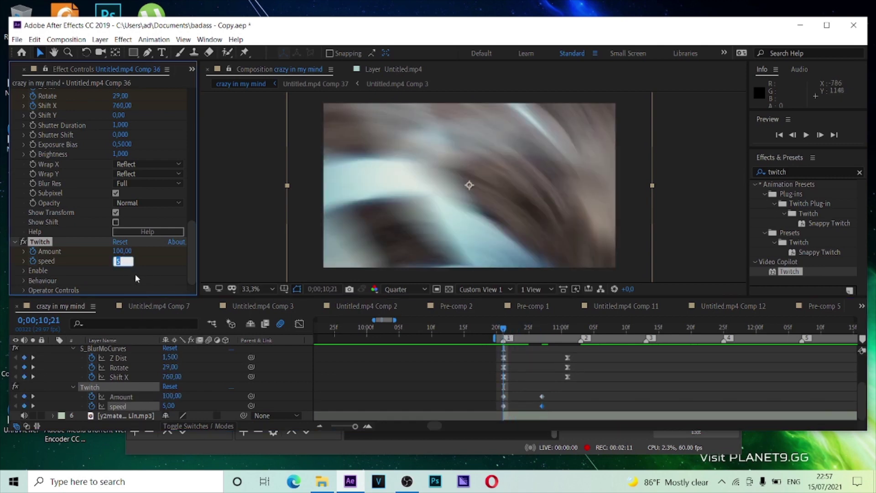
text(38)
key(Return)
click(23, 271)
click(116, 281)
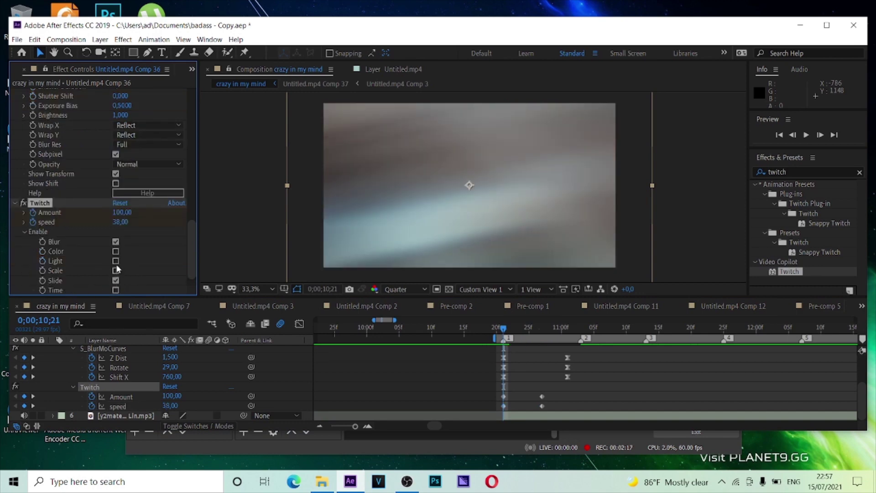
click(25, 231)
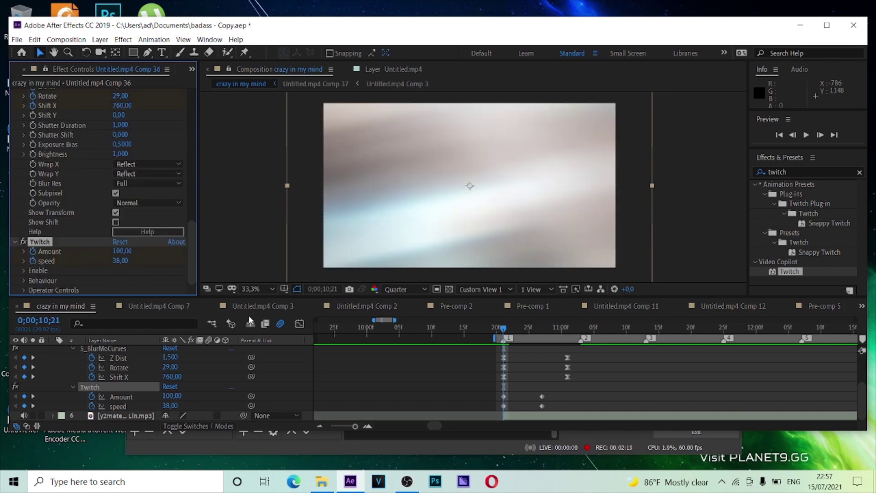
Ease the Twitch Amount and speed keyframes and reshape their curves to drop sharply at first and ease out flat
drag(560, 397, 475, 405)
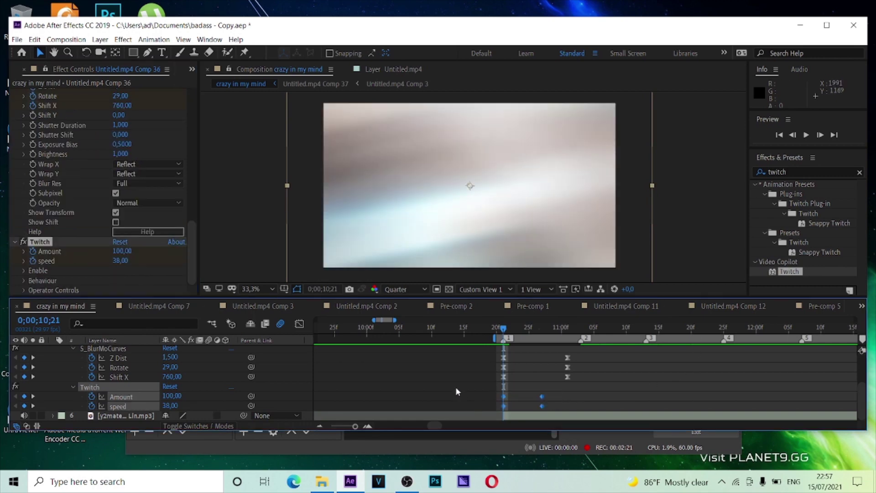
click(297, 326)
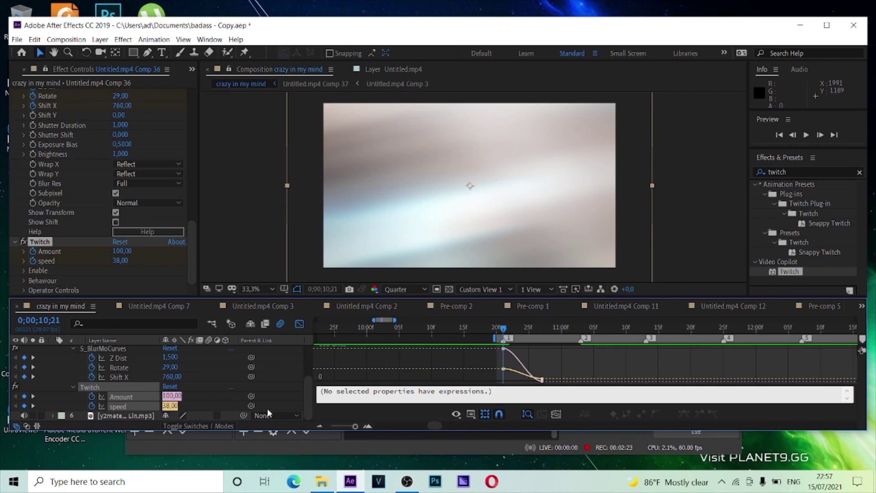
click(262, 408)
click(149, 397)
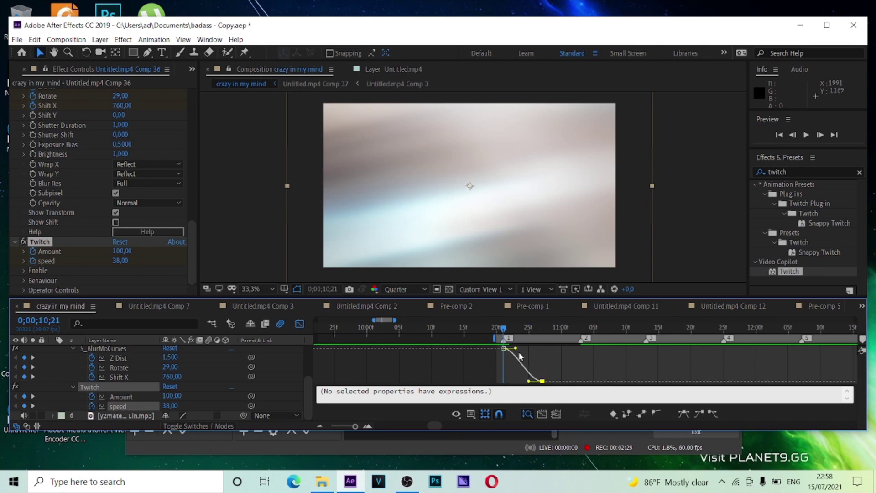
drag(505, 333, 451, 355)
key(space)
drag(542, 341, 491, 347)
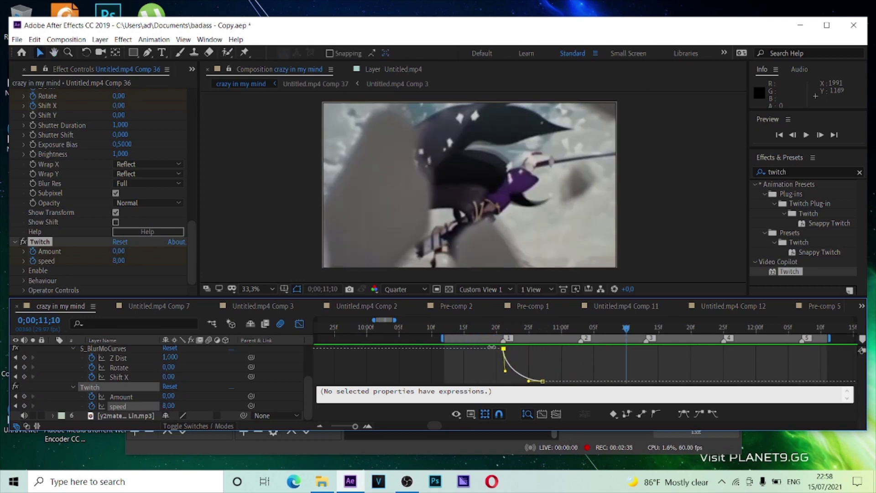
drag(534, 336, 556, 343)
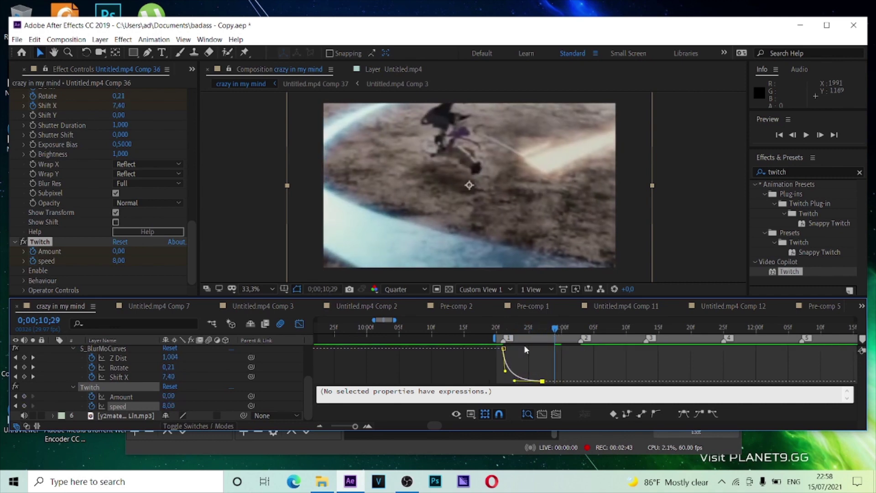
Preview the shaking transition from 0;00;10;18, scrub through it, and play it again from an earlier point
click(486, 341)
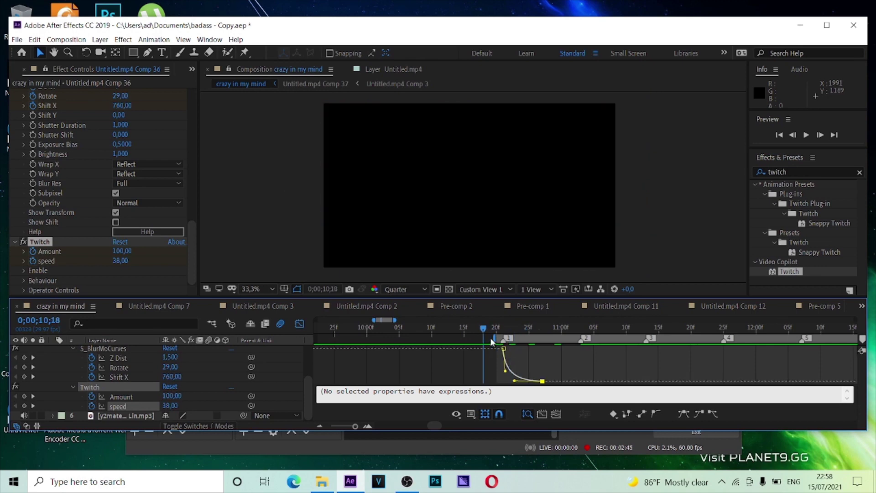
key(space)
drag(514, 330, 547, 336)
click(425, 335)
key(space)
key(space)
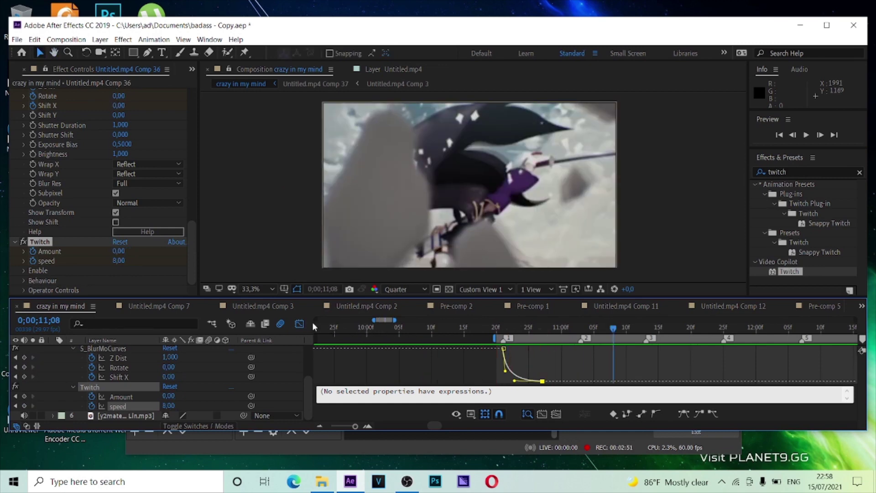
Collapse Comp 36, add a null object above it, and trim the null's start to marker 1 at 0;00;10;21
scroll(272, 340, up, 3)
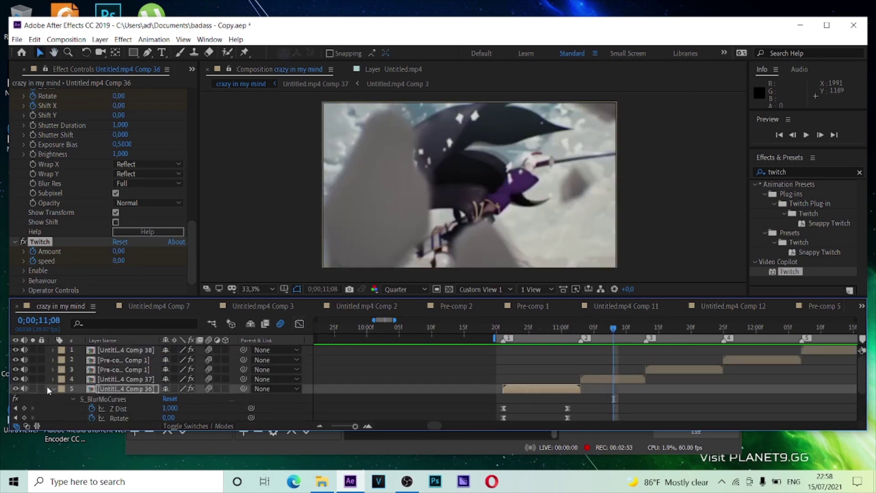
click(53, 389)
click(534, 336)
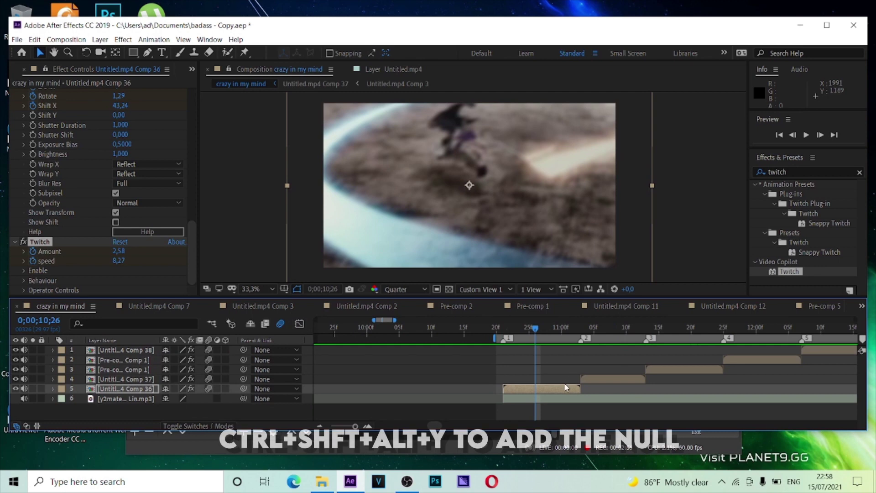
key(ctrl+shift+alt+y)
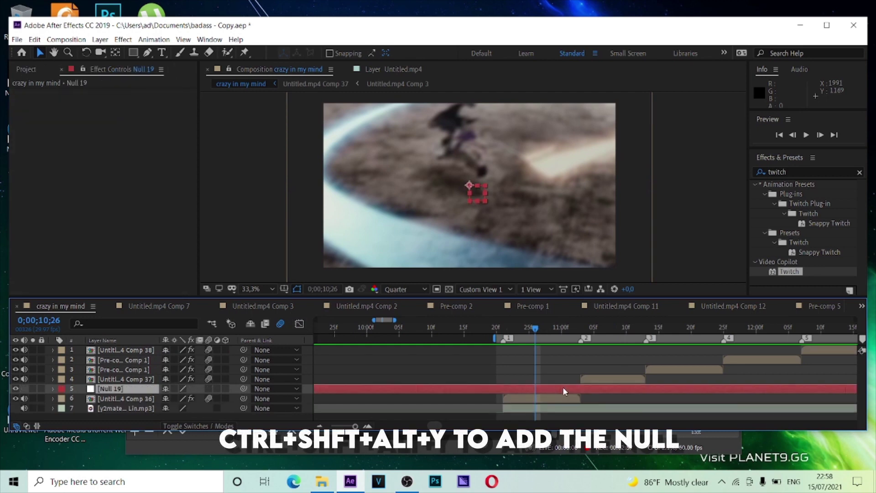
key(1)
key(ctrl+shift+d)
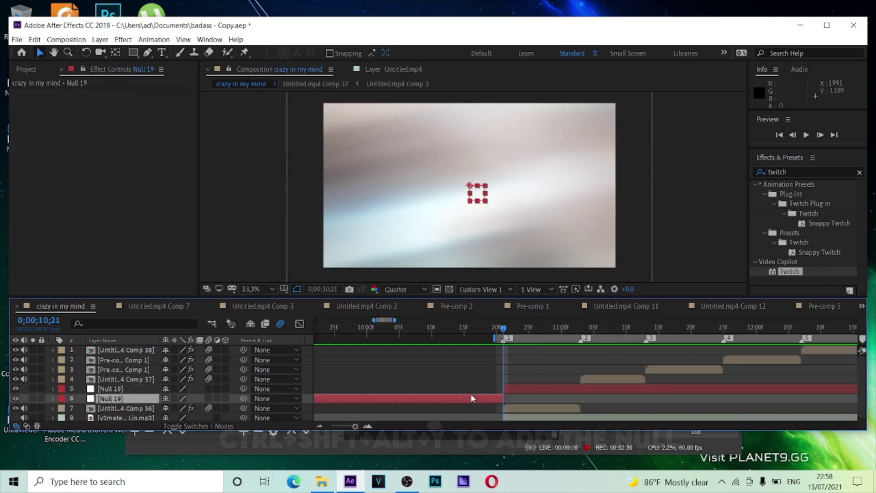
key(Delete)
Trim the null's end to marker 2 at 0;00;11;03 and parent Comp 36 to the null
click(524, 399)
key(2)
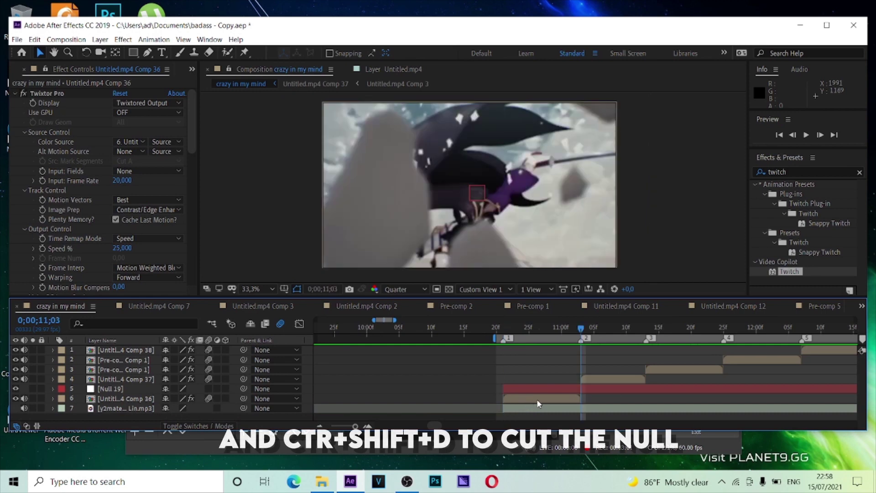
click(600, 387)
key(ctrl+shift+d)
key(Delete)
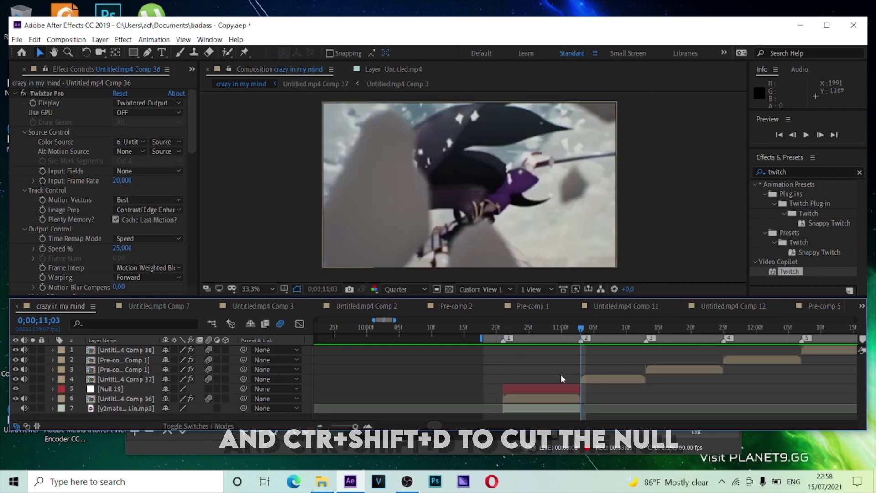
click(557, 389)
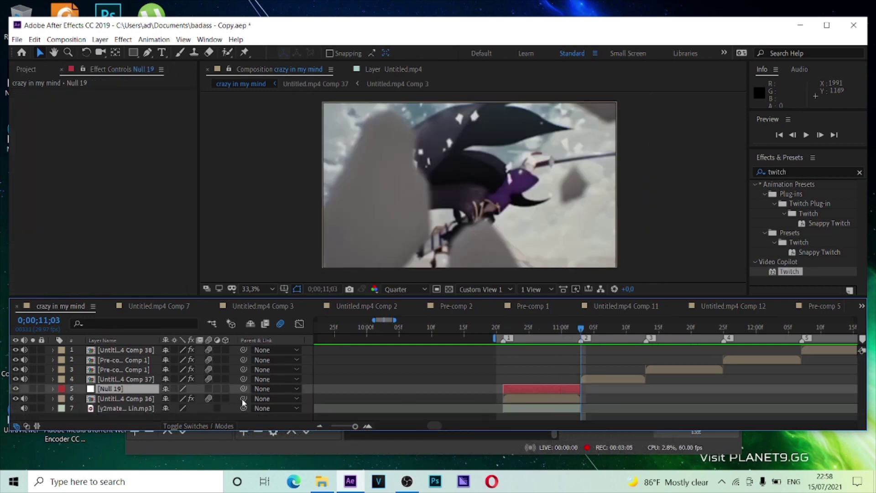
drag(148, 392, 148, 392)
At 0;00;10;23, reveal the null's Position, Scale and Rotation and separate the Position dimensions
click(517, 338)
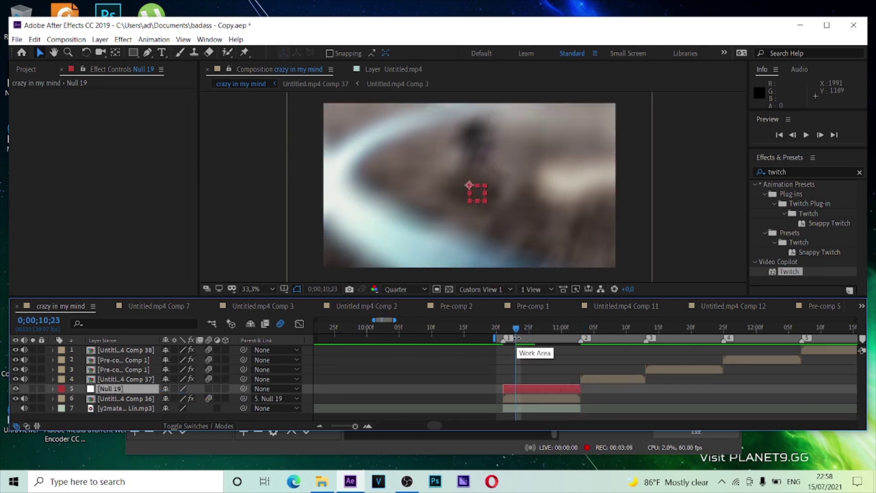
key(s)
key(shift+r)
key(shift+p)
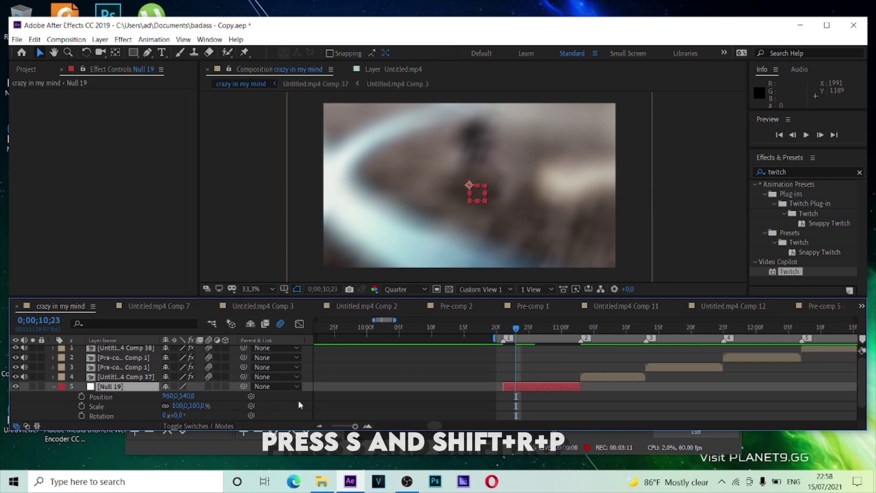
right_click(101, 392)
click(137, 296)
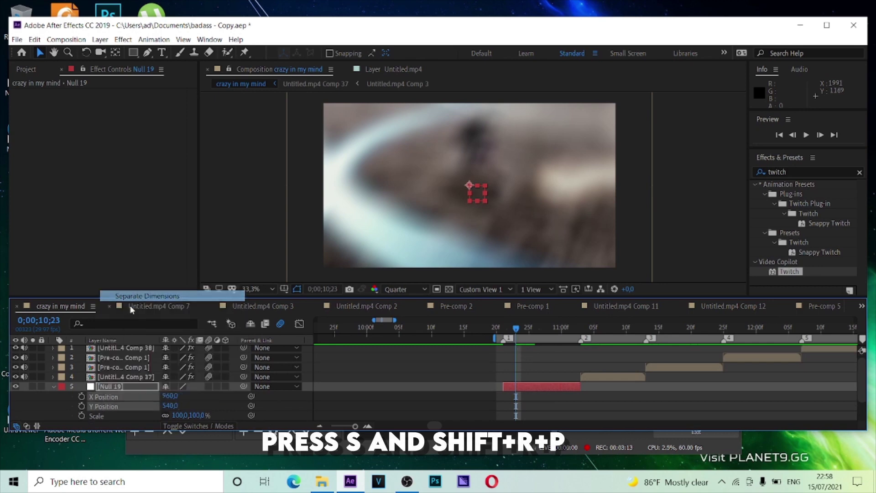
Show only the null's transform properties and enable keyframing for Y Position, Scale and Rotation at 0;00;10;23
click(54, 387)
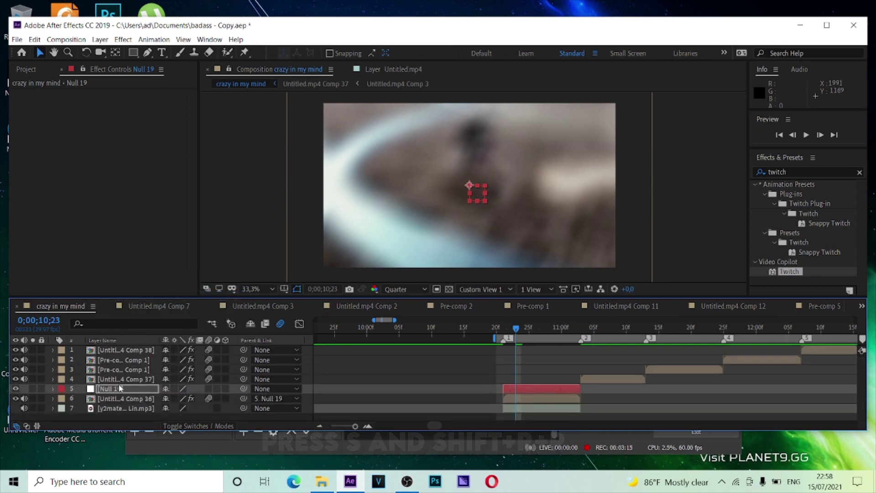
key(u)
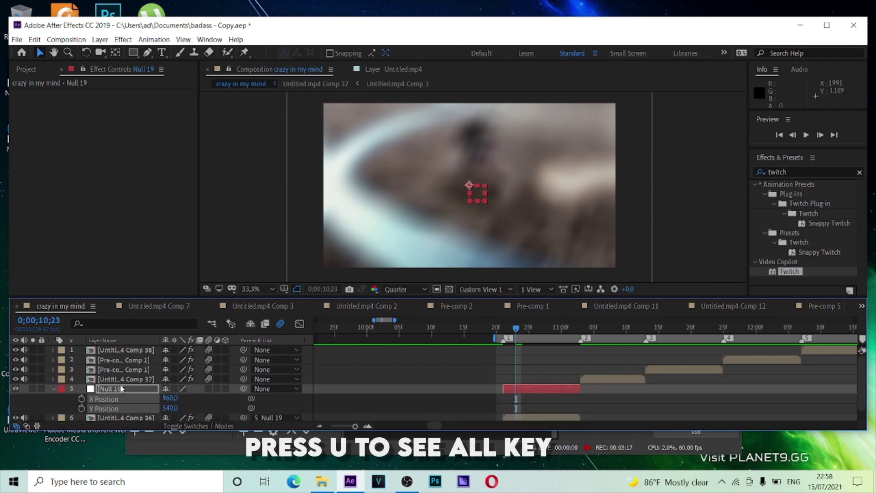
key(shift+s)
key(shift+r)
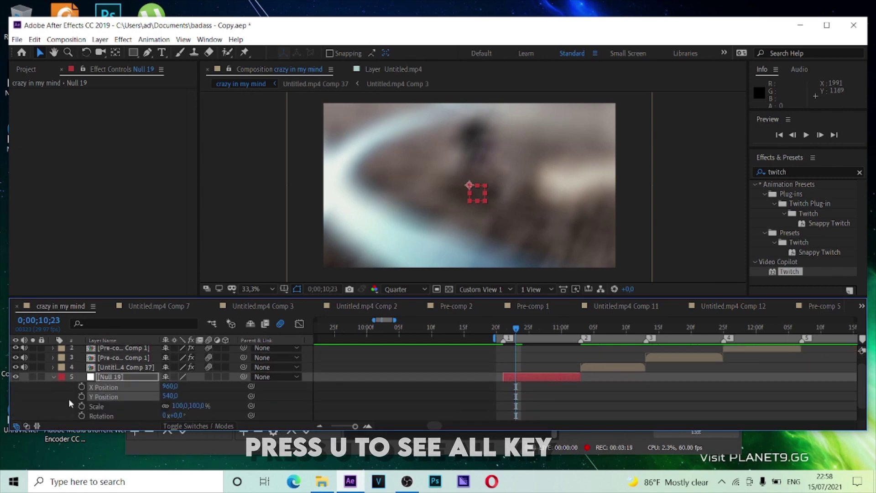
scroll(72, 396, down, 1)
click(82, 377)
click(81, 387)
click(82, 397)
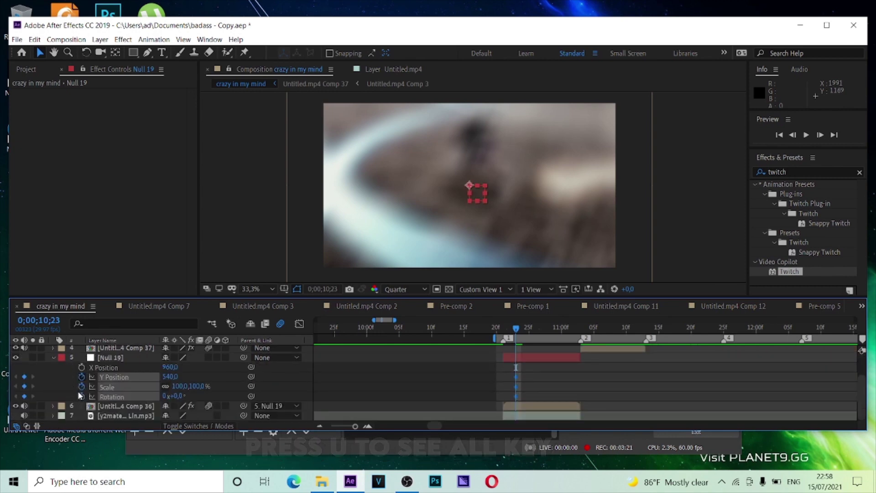
At 0;00;10;29, set the null's Y Position to 945, Scale to 35% and Rotation to 42°
click(605, 356)
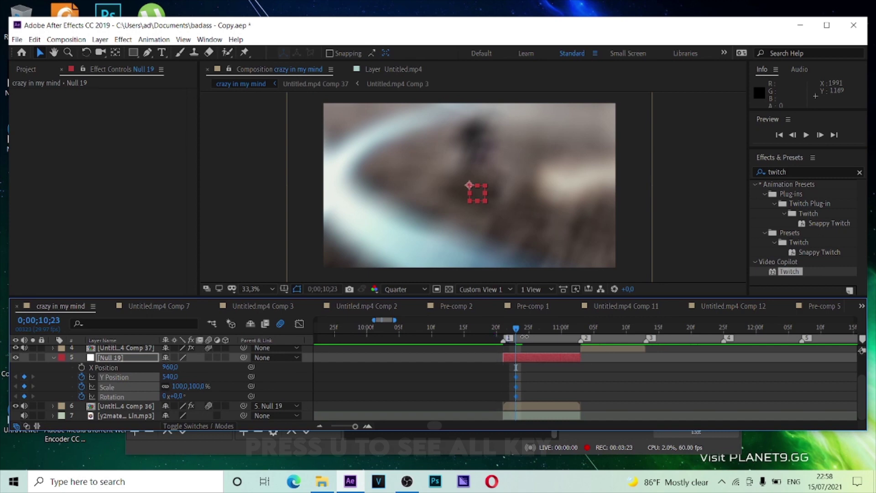
click(550, 333)
drag(550, 336, 555, 336)
drag(175, 381, 388, 362)
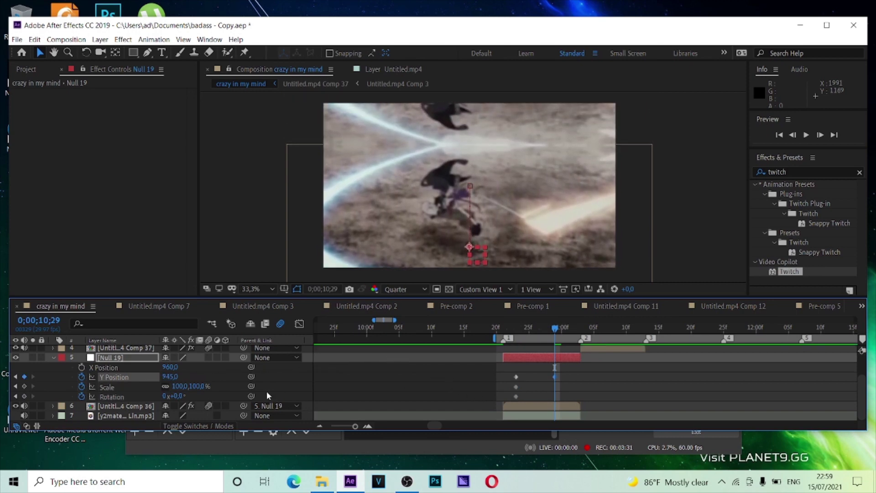
click(198, 386)
text(35)
key(Return)
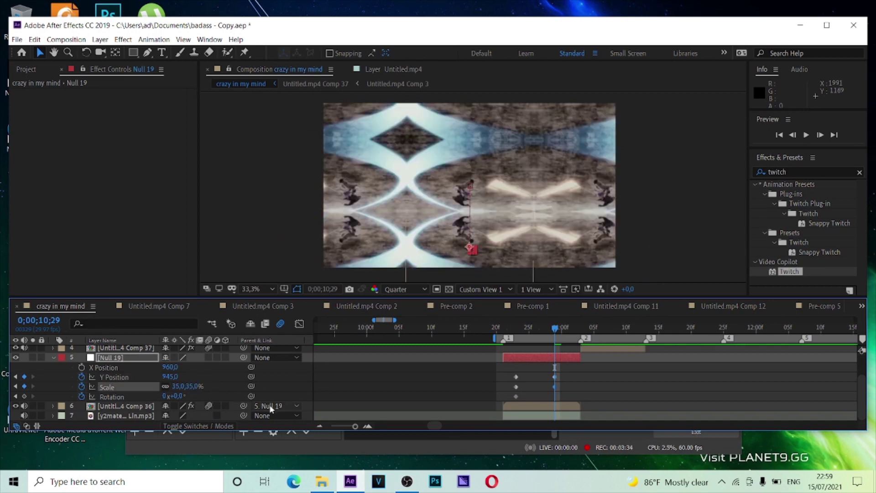
click(178, 396)
key(Return)
Apply Easy Ease to all of the null's keyframes and move the end keyframes to 0;00;11;03
drag(575, 382, 481, 408)
key(F9)
mouse_move(572, 367)
mouse_down()
mouse_move(535, 401)
mouse_move(563, 378)
mouse_move(580, 379)
mouse_up()
Reshape the null's Y Position curve to start flat and rise sharply into its last keyframe
click(299, 323)
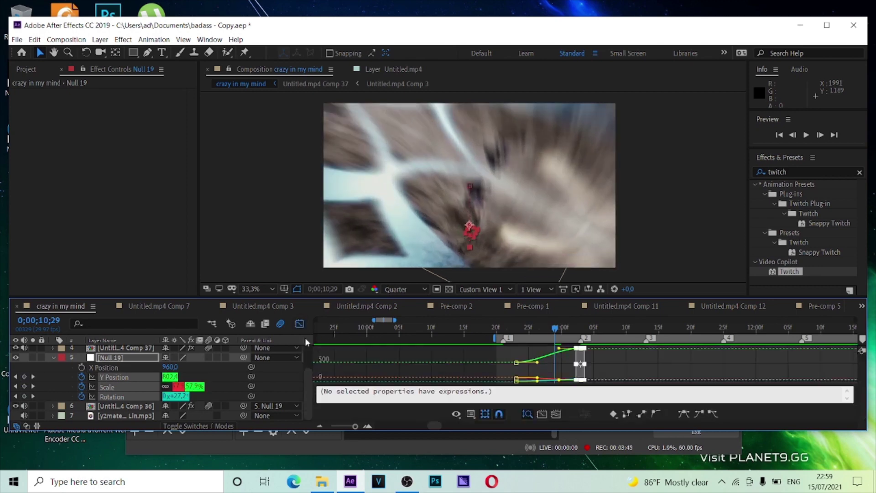
click(283, 380)
click(134, 374)
drag(589, 347, 599, 382)
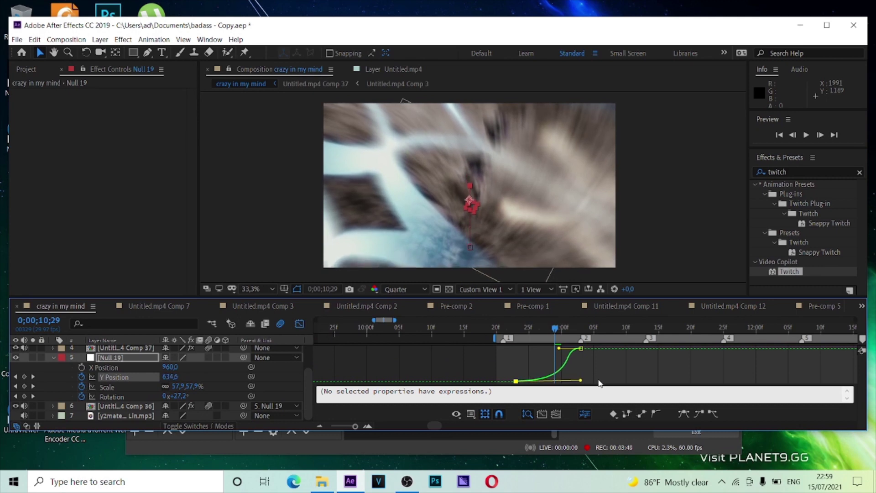
drag(559, 348, 617, 360)
Reshape the null's Scale and Rotation curves to start flat and change sharply at their last keyframes
click(145, 388)
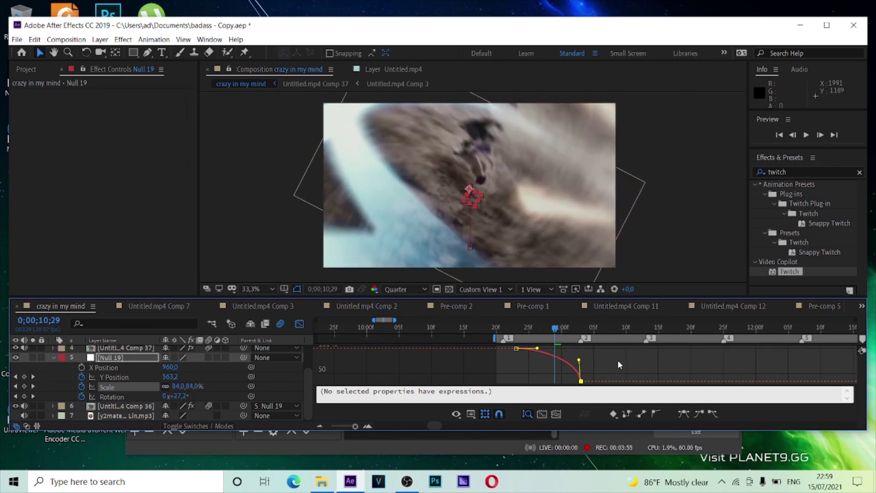
drag(536, 350, 601, 363)
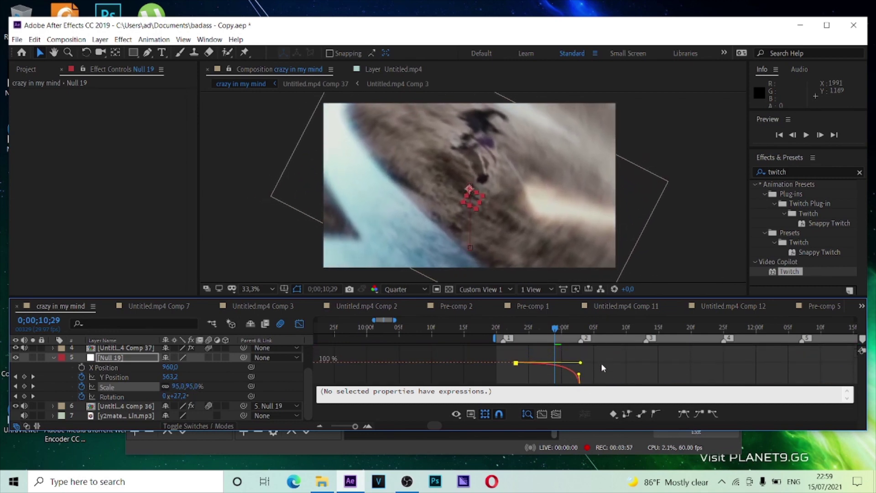
click(139, 400)
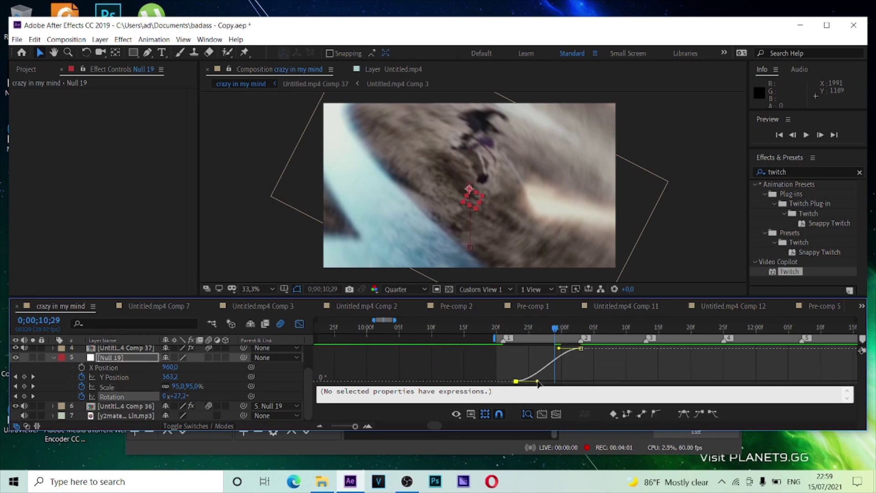
drag(538, 382, 580, 381)
drag(560, 350, 581, 380)
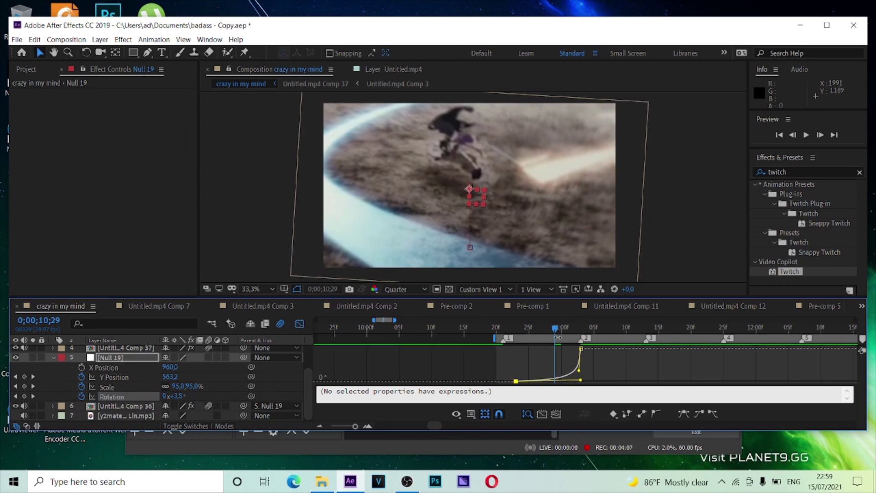
Preview the null's eased motion from 0;00;10;04 and scrub through it to 0;00;11;03
drag(558, 332, 394, 350)
key(space)
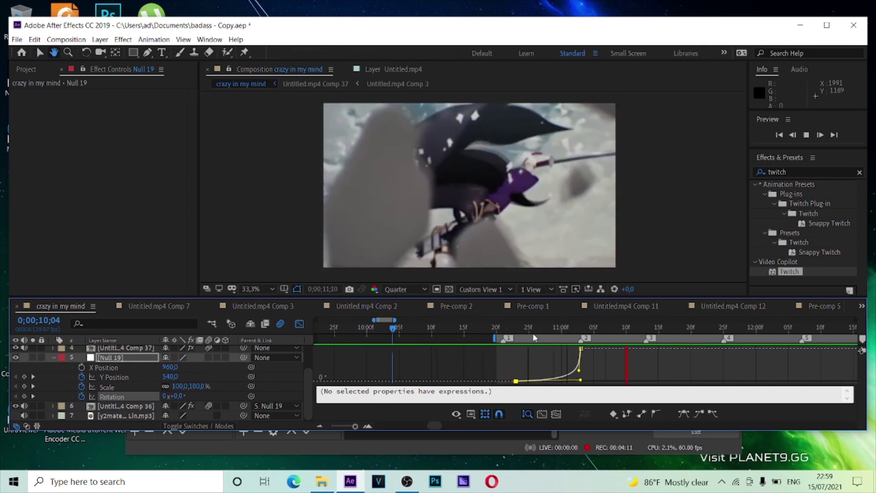
drag(510, 338, 581, 338)
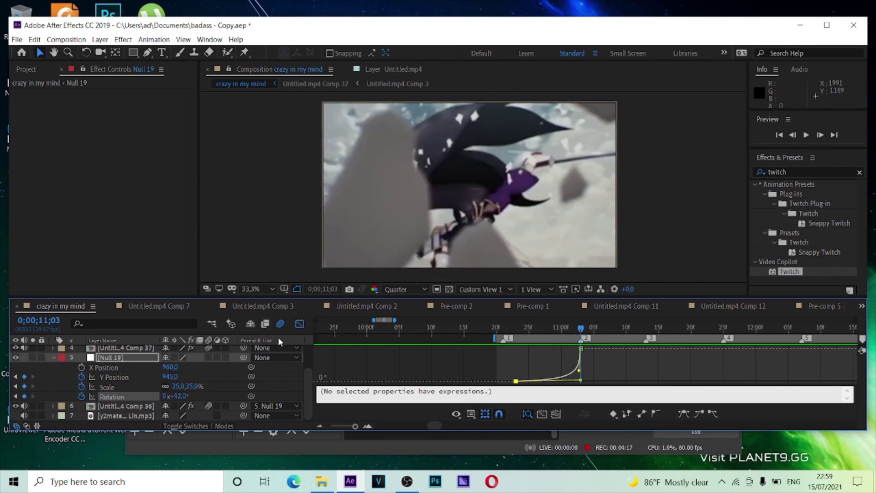
Add an adjustment layer above the null and trim it to run from 0;00;10;24 to 0;00;11;03
click(297, 325)
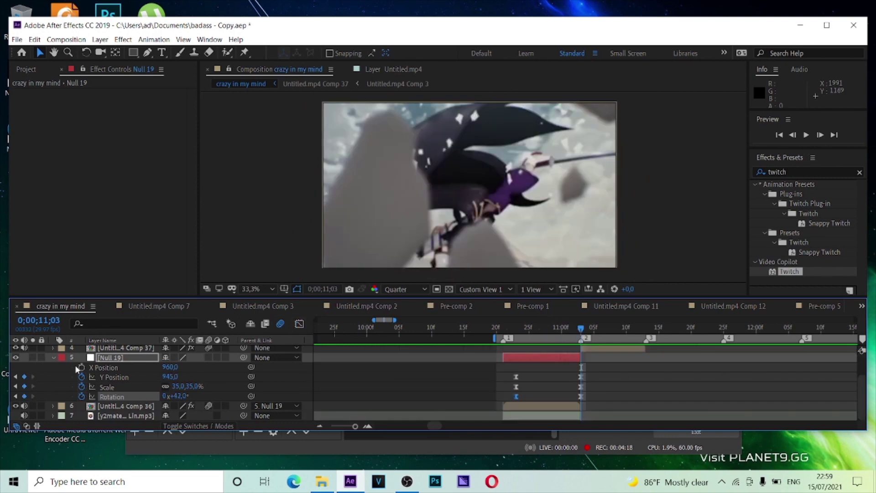
click(52, 358)
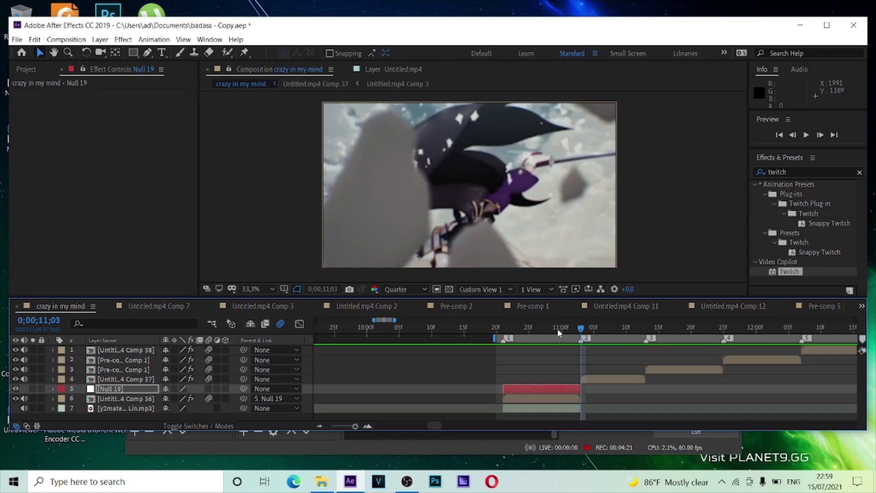
drag(557, 329, 524, 329)
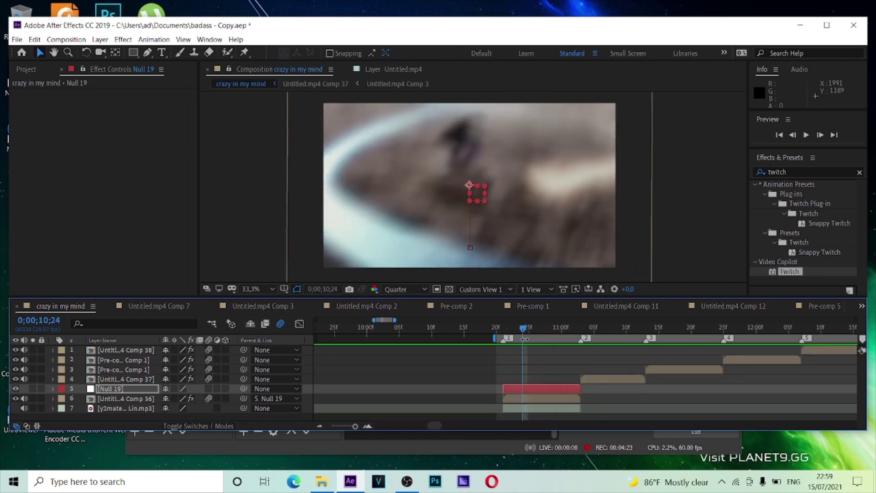
key(ctrl+alt+y)
key(ctrl+shift+d)
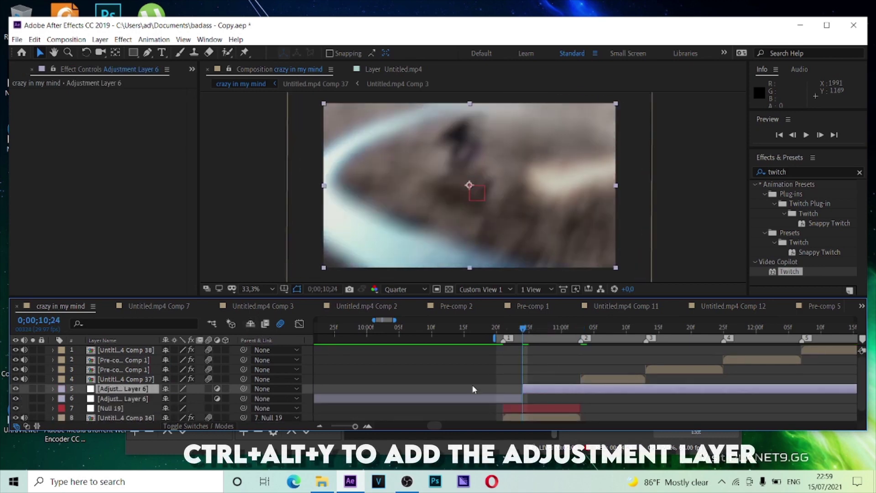
click(475, 398)
key(Delete)
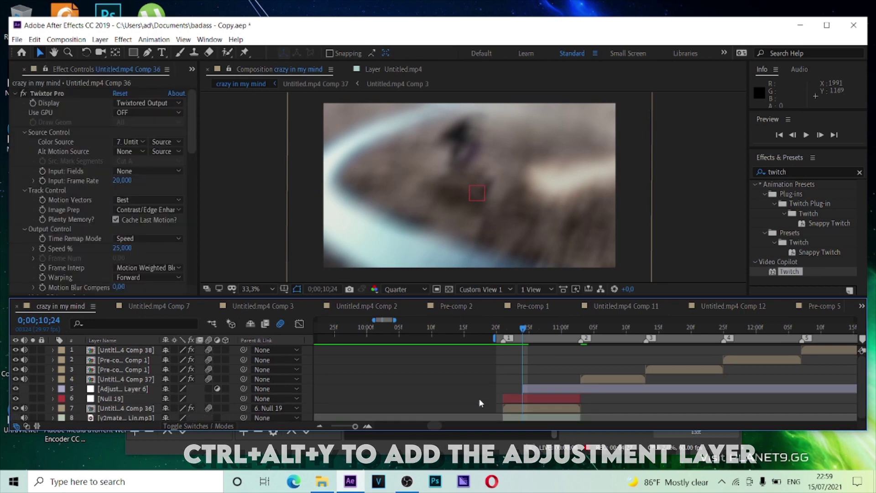
key(k)
key(ctrl+shift+d)
key(Delete)
Apply the Warp effect to the adjustment layer with its Warp Style set to FishEye
click(576, 388)
click(860, 172)
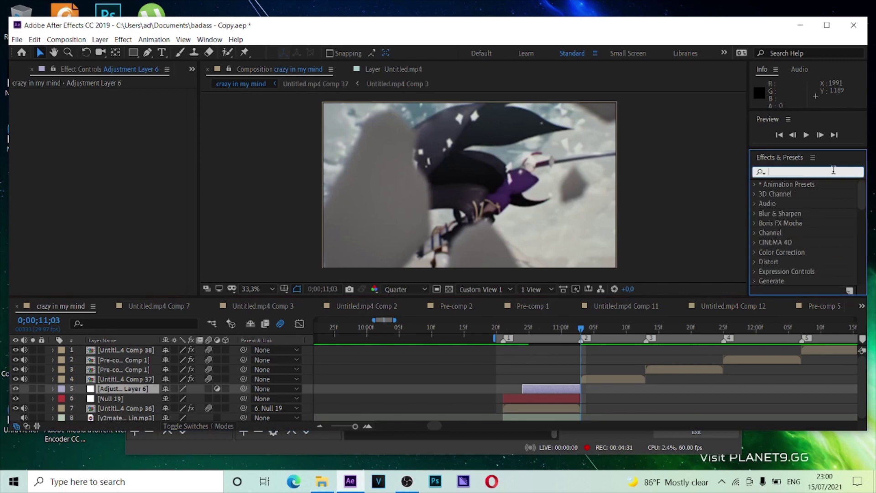
text(warp)
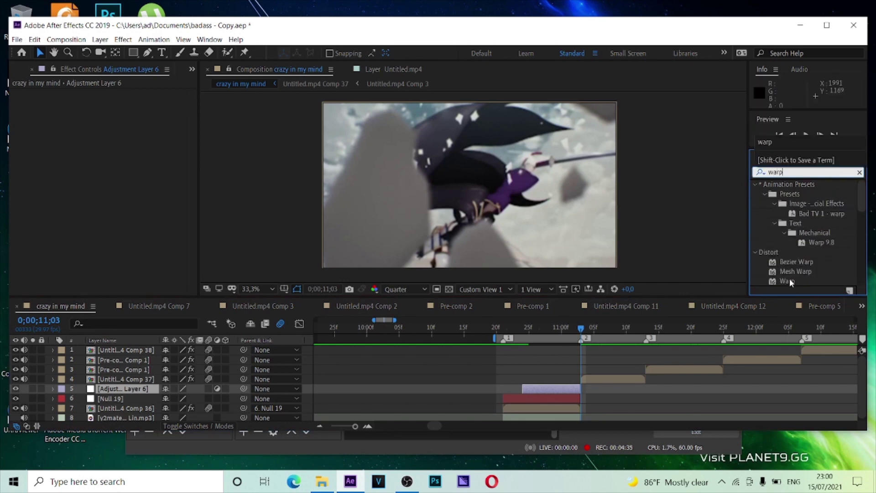
click(791, 281)
drag(793, 289, 58, 105)
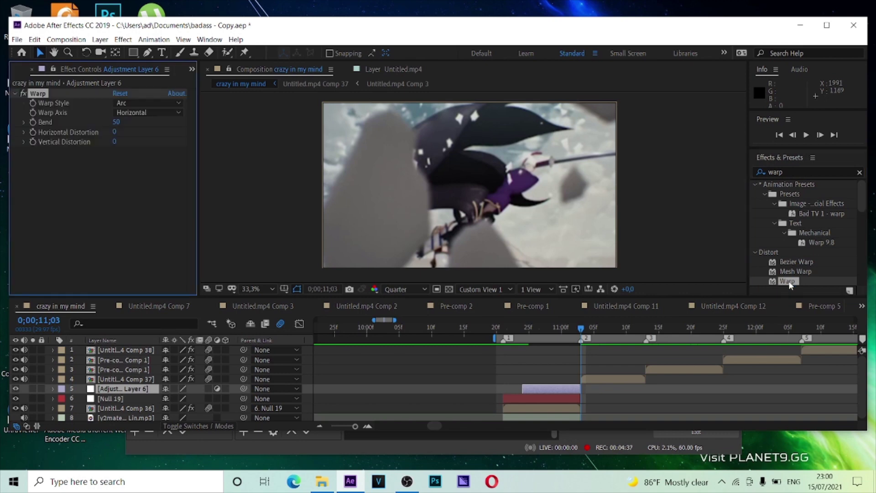
click(149, 103)
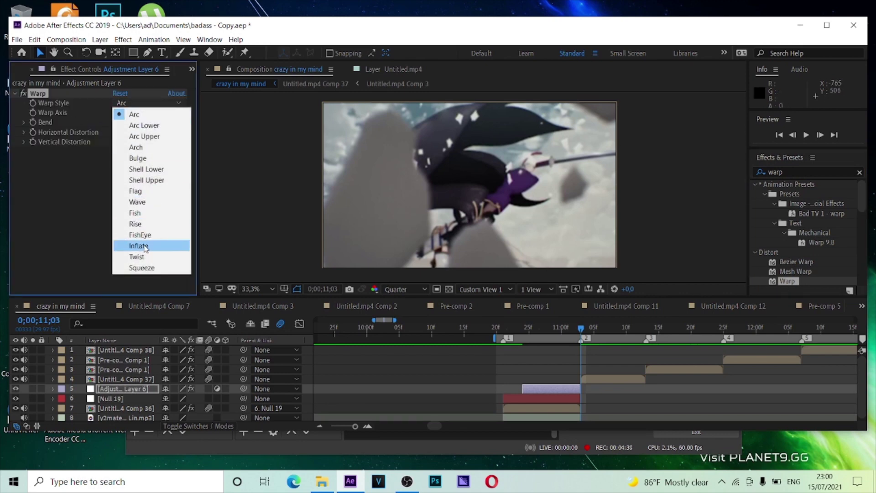
click(137, 237)
Keyframe the Warp's Bend at 0 and place that keyframe at the start of the adjustment layer
click(554, 336)
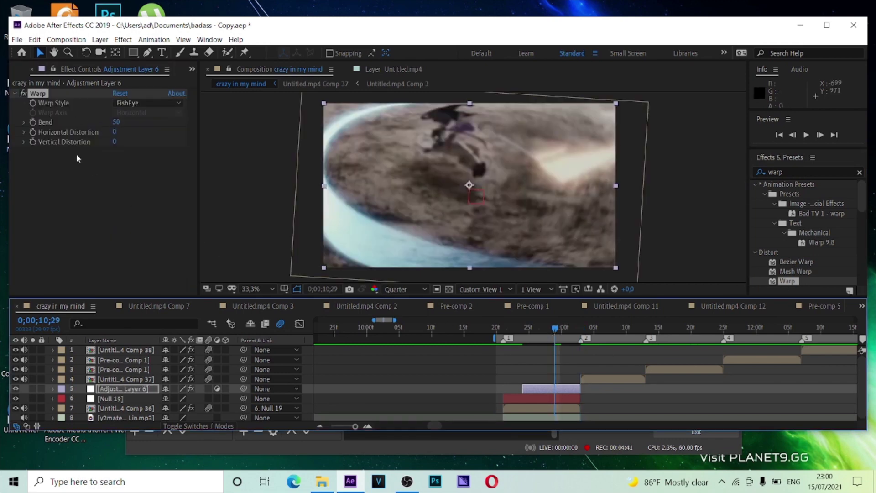
click(29, 124)
click(117, 122)
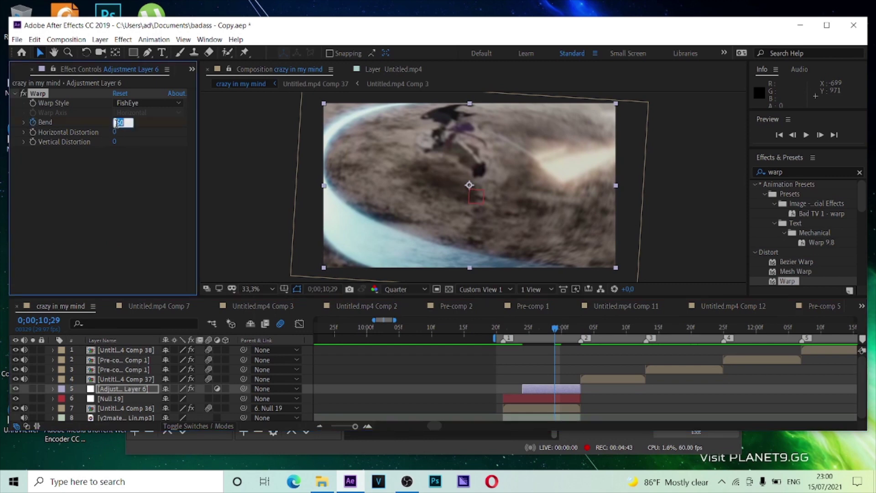
text(0)
key(Return)
key(u)
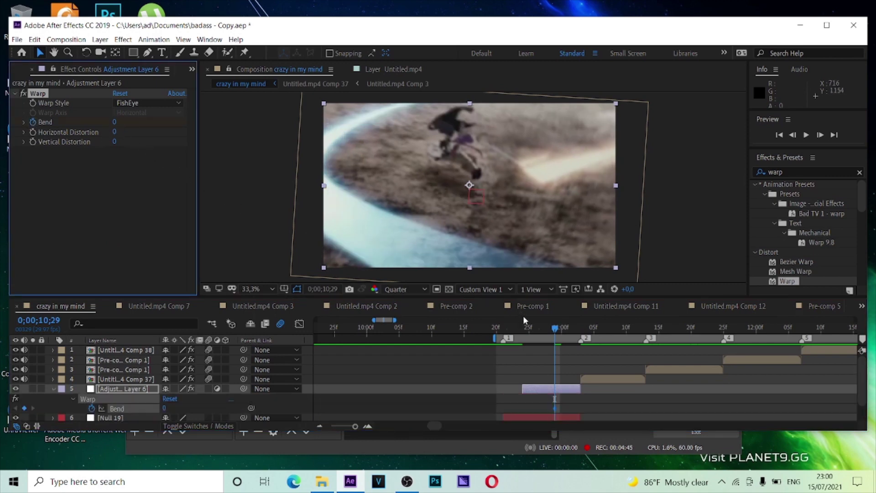
drag(557, 410, 524, 415)
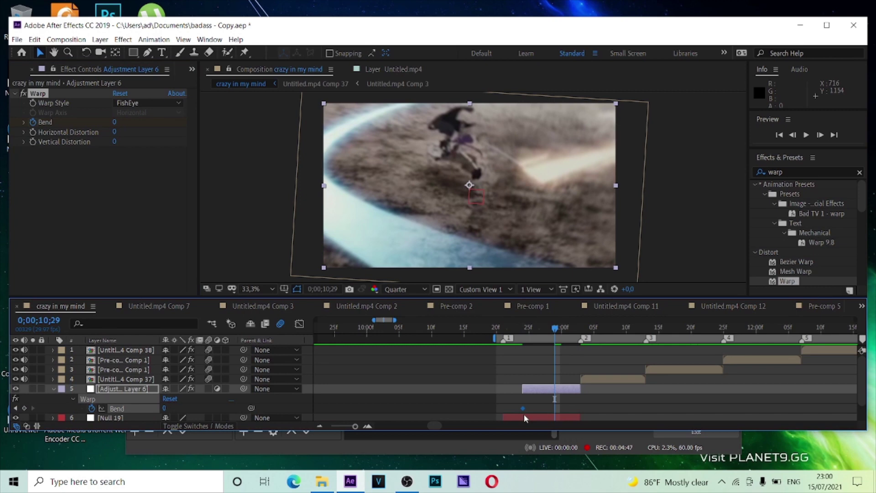
Keyframe the Warp's Bend at -100 at the adjustment layer's end and apply Easy Ease to both Bend keyframes
drag(116, 122, 78, 130)
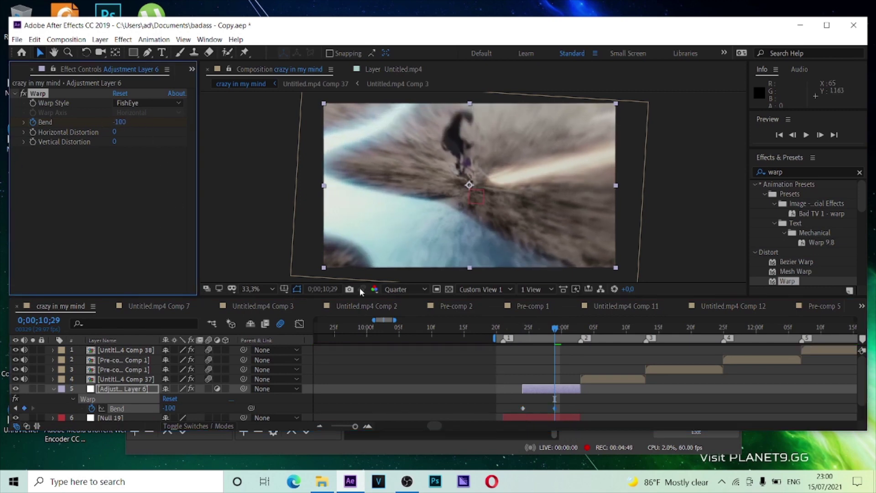
drag(556, 408, 510, 412)
key(F9)
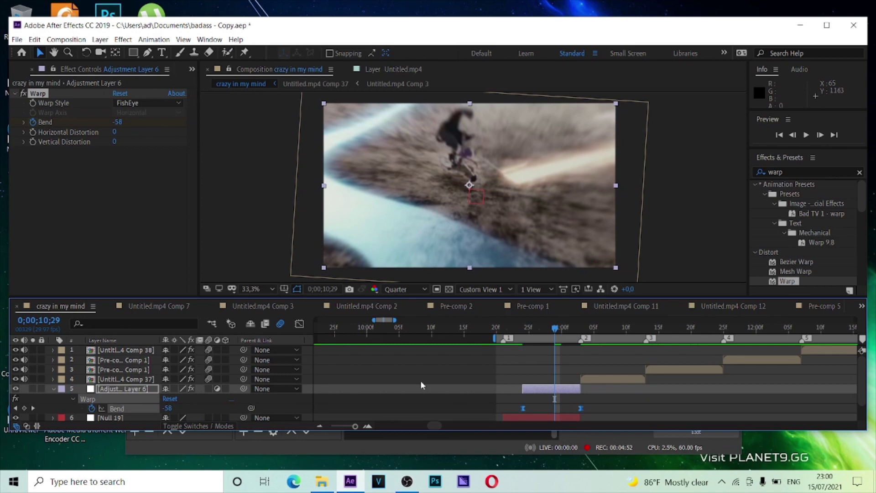
Reshape the Bend curve to start flat and fall steeply into its last keyframe
click(300, 325)
mouse_move(610, 367)
mouse_down()
mouse_move(571, 388)
mouse_move(607, 363)
mouse_up()
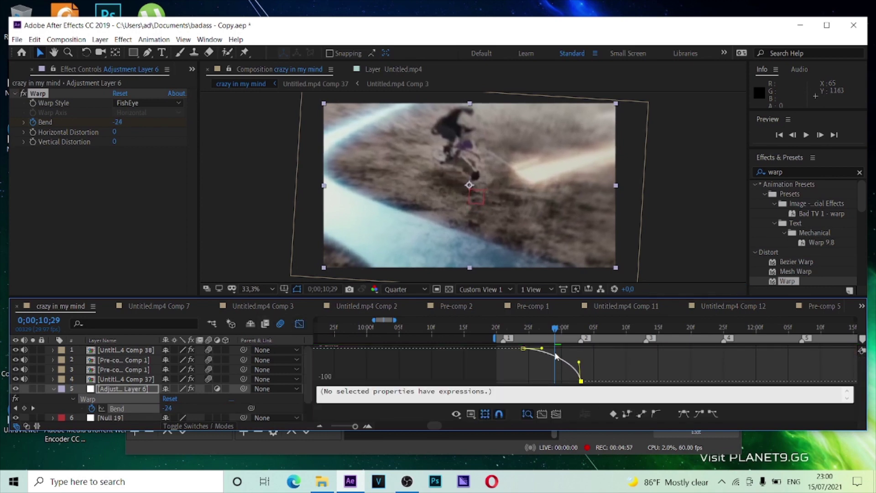
drag(543, 350, 548, 329)
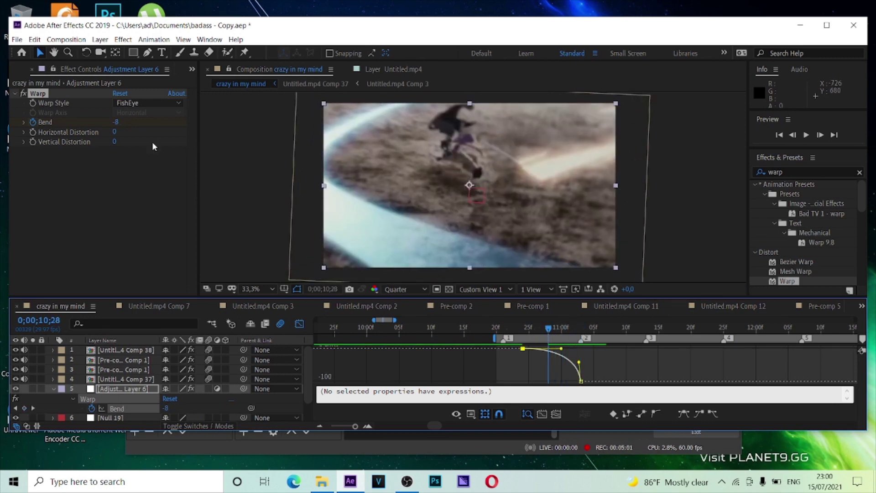
Duplicate the keyframed Warp effect on the adjustment layer and save the project
click(37, 93)
key(ctrl+d)
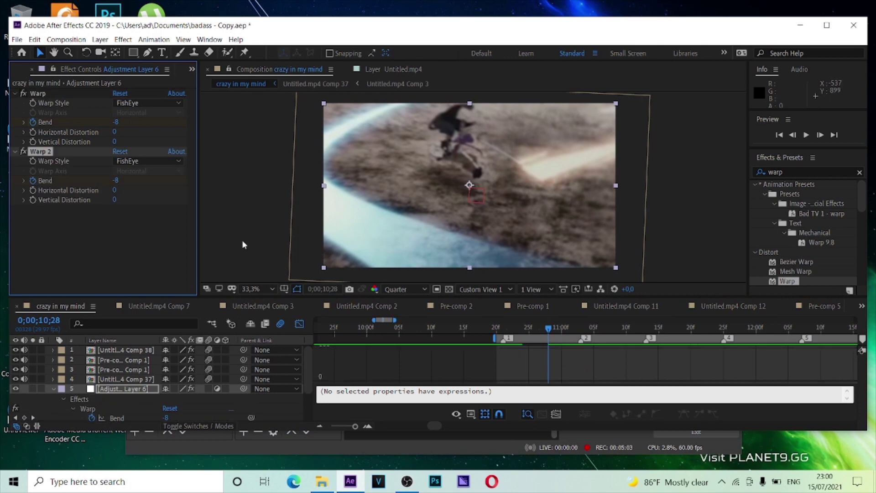
click(298, 324)
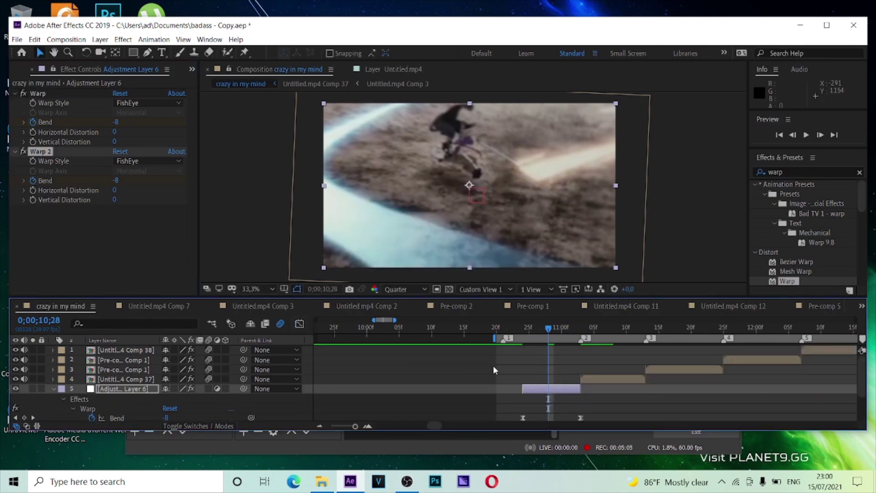
key(ctrl+s)
key(u)
Preview the outgoing transition with the doubled FishEye warp
drag(546, 330, 467, 359)
key(space)
key(space)
drag(551, 338, 524, 340)
key(ctrl+z)
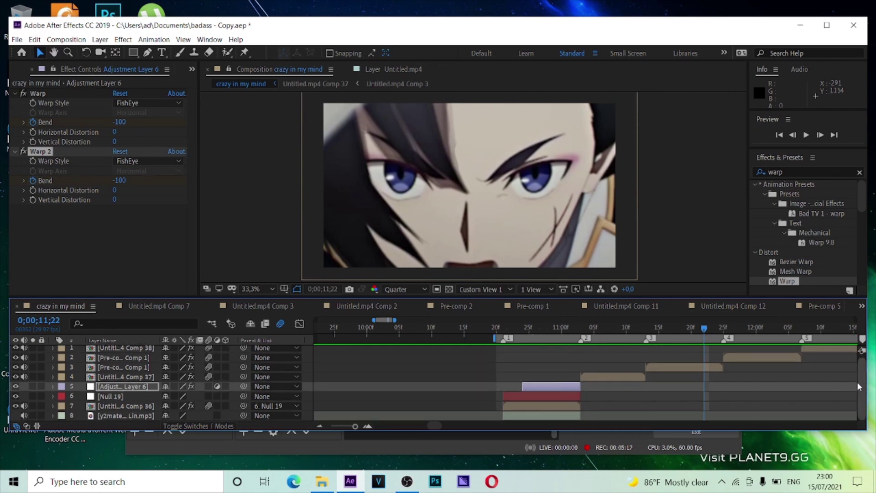
Extend the end of the mp3 audio layer beneath the following clips and move the playhead to 0;00;11;05
drag(587, 417, 823, 415)
drag(502, 331, 618, 368)
Apply S_BlurMoCurves to the incoming clip Untitled.mp4 Comp 37
click(626, 375)
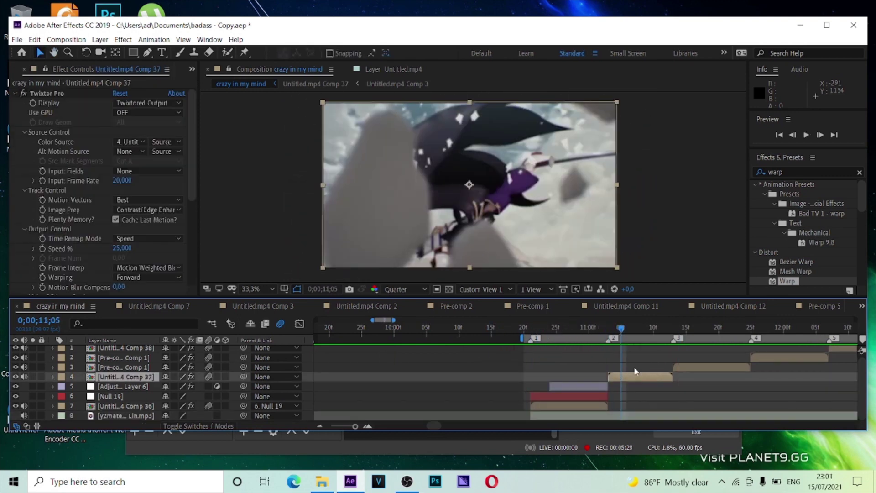
click(857, 173)
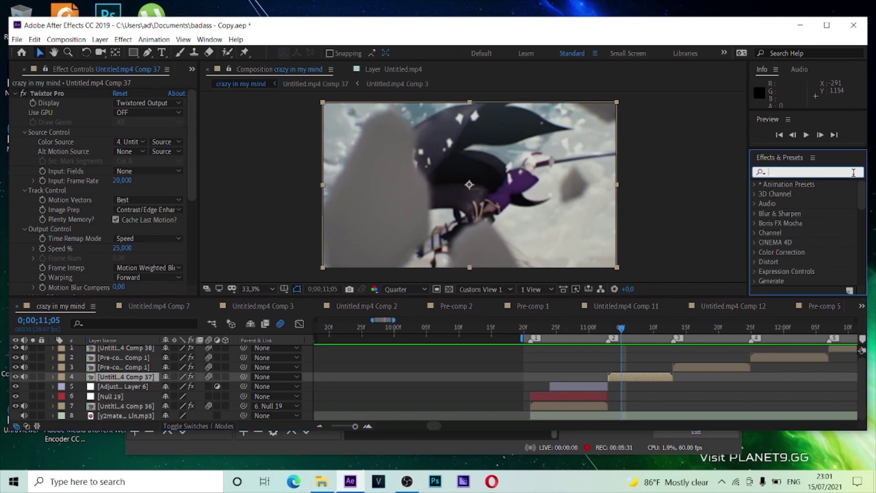
click(835, 173)
text(blurmo)
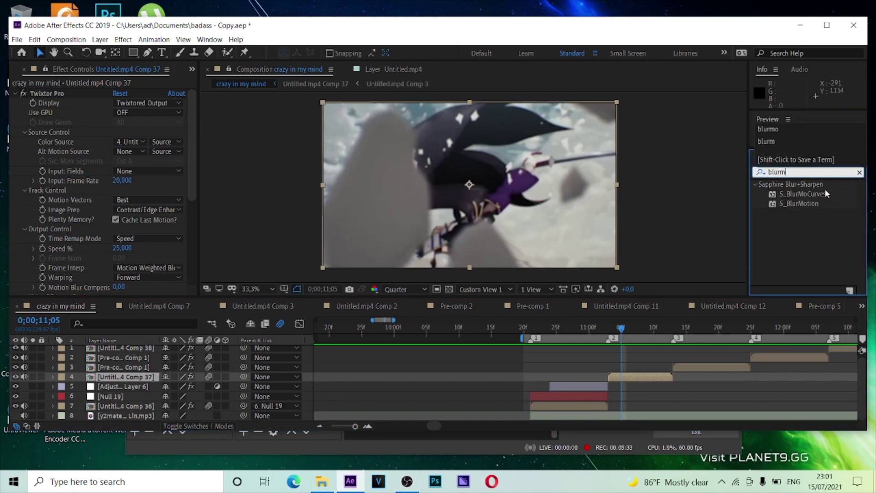
double_click(806, 196)
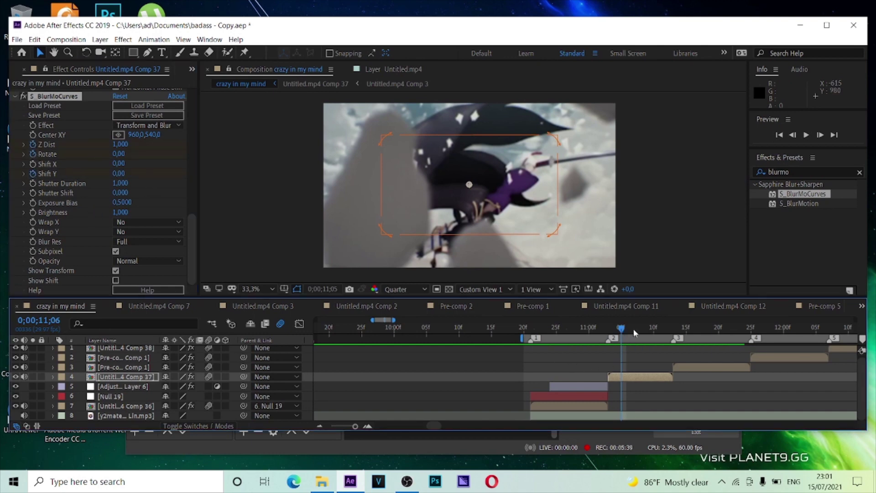
Move the incoming clip's S_BlurMoCurves Z Dist, Rotate and Shift Y keyframes to about 0;00;11;11
drag(629, 327, 647, 328)
key(u)
click(640, 392)
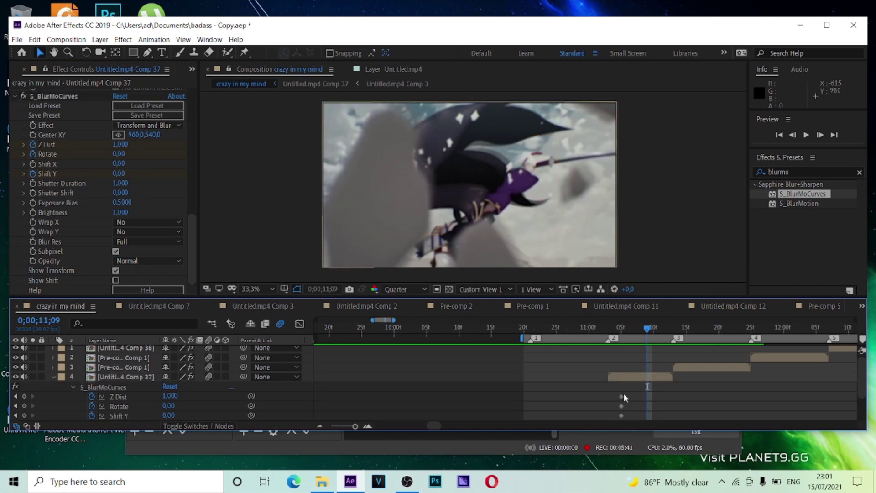
drag(630, 390, 612, 420)
drag(622, 390, 660, 390)
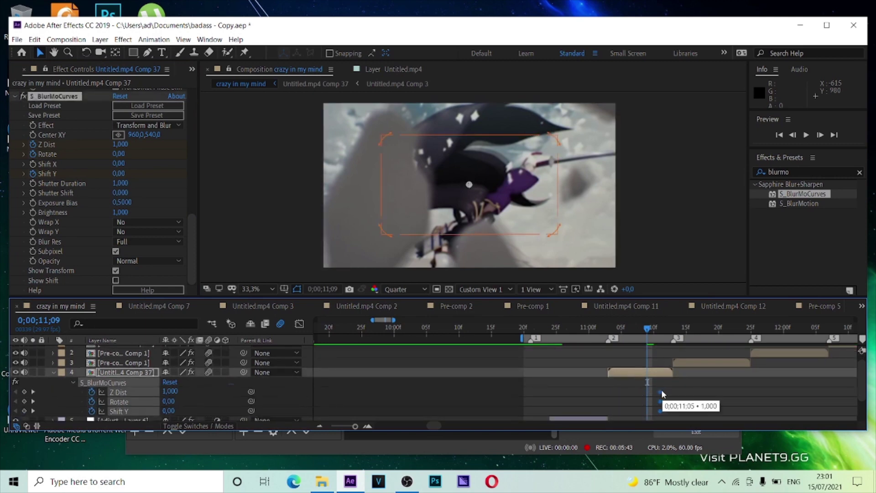
At 0;00;11;03, keyframe the clip's S_BlurMoCurves with Z Dist 0,410, Rotate -29 and Shift Y -760
drag(645, 330, 606, 351)
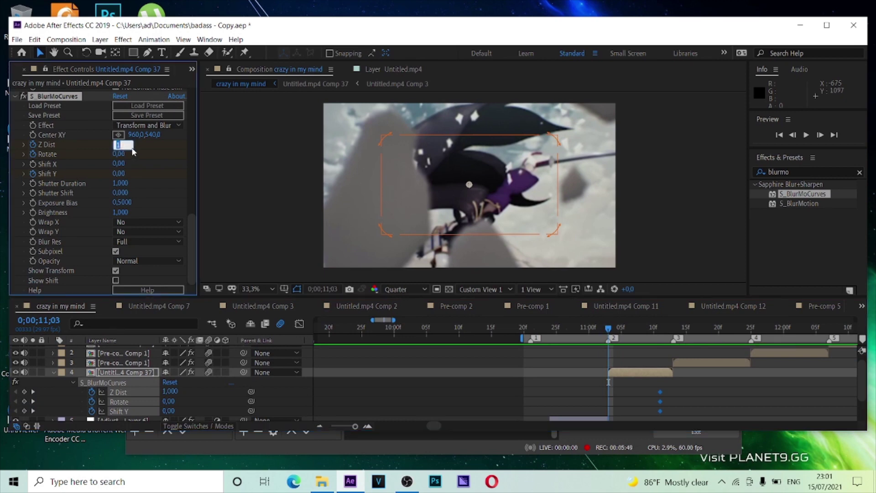
drag(121, 144, 97, 154)
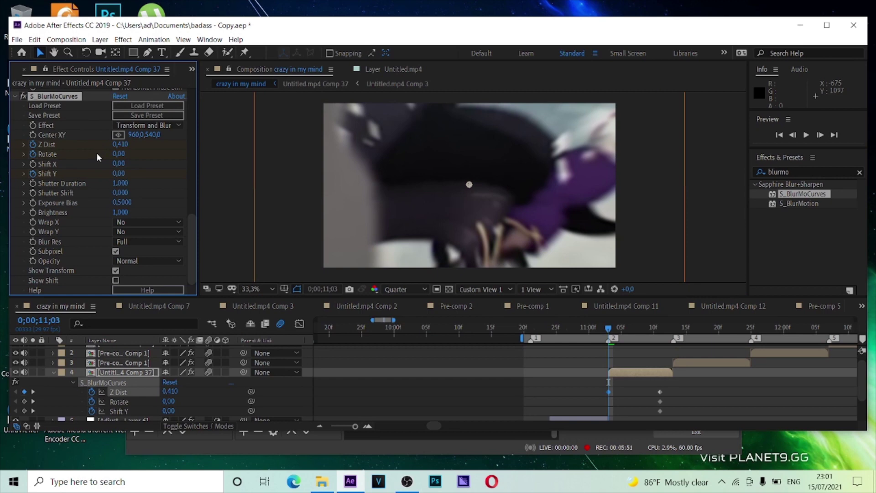
drag(114, 154, 103, 176)
click(122, 174)
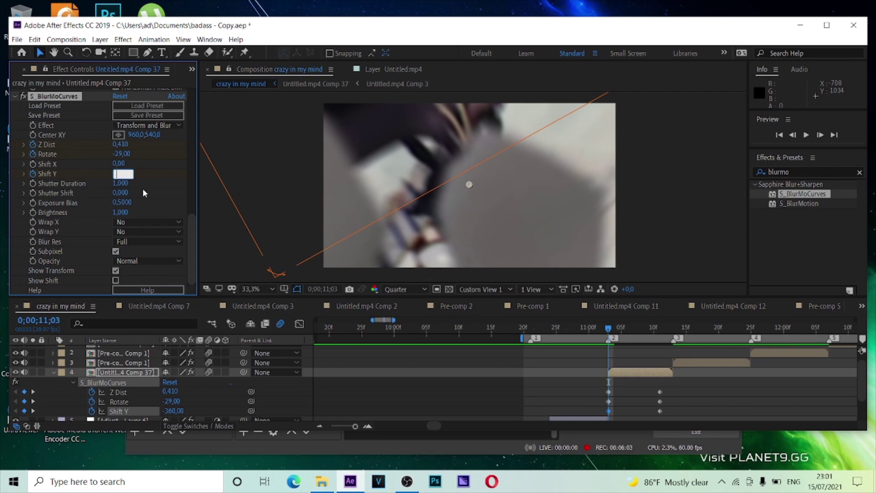
key(Return)
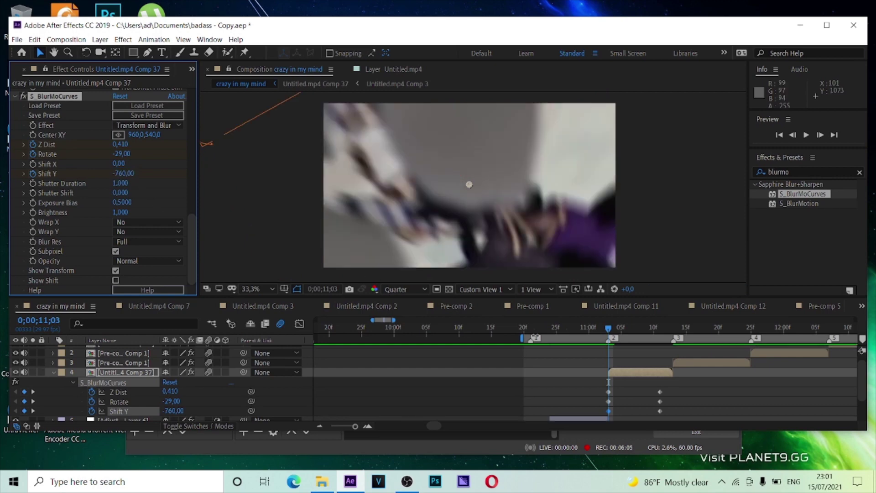
Apply Easy Ease to all S_BlurMoCurves keyframes and reshape the Z Dist curve to rise sharply, then flatten out
drag(671, 387, 589, 415)
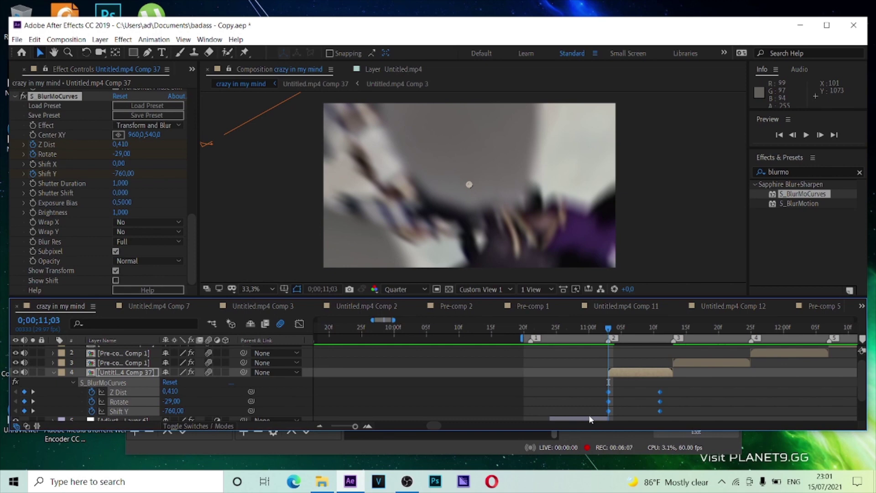
key(F9)
click(299, 324)
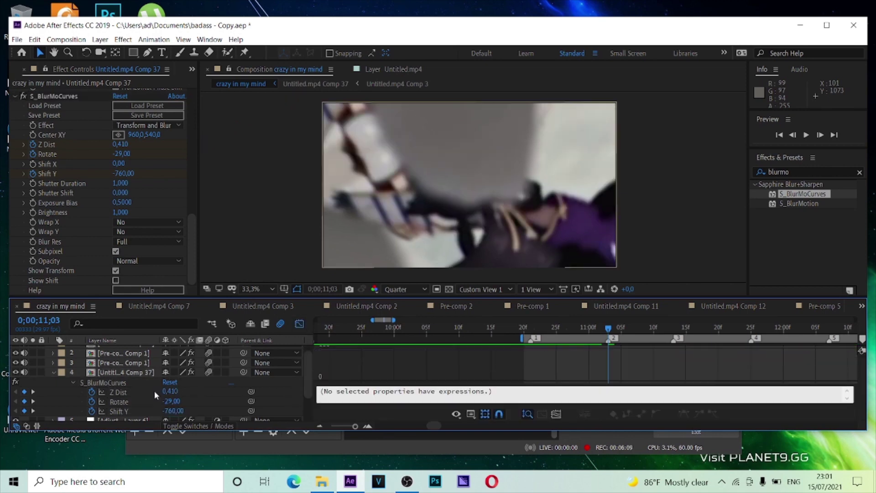
click(609, 381)
drag(626, 381, 586, 355)
click(658, 348)
drag(643, 348, 601, 347)
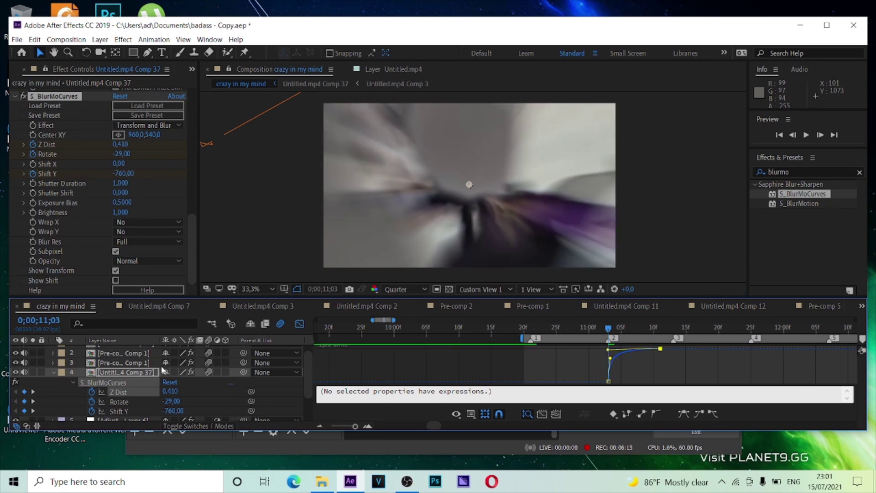
Reshape the incoming clip's S_BlurMoCurves Rotate curve so it rises sharply at the start and flattens toward the last keyframe
click(151, 403)
click(609, 381)
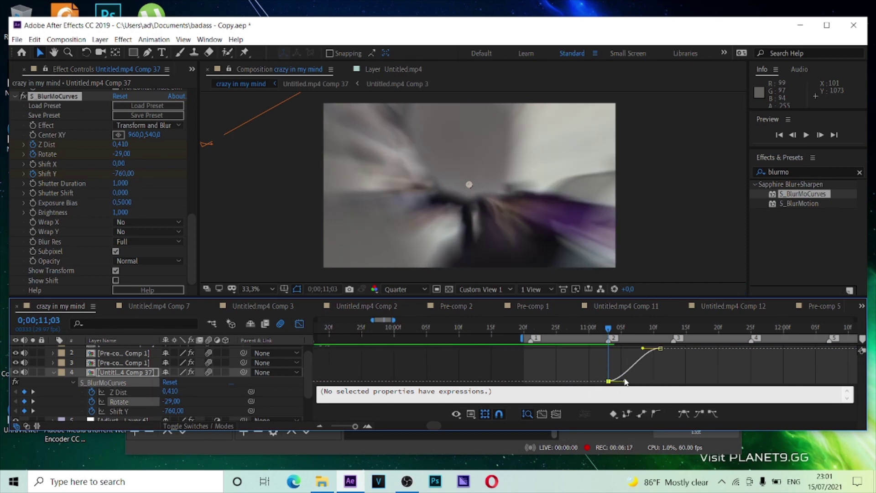
drag(626, 383, 579, 358)
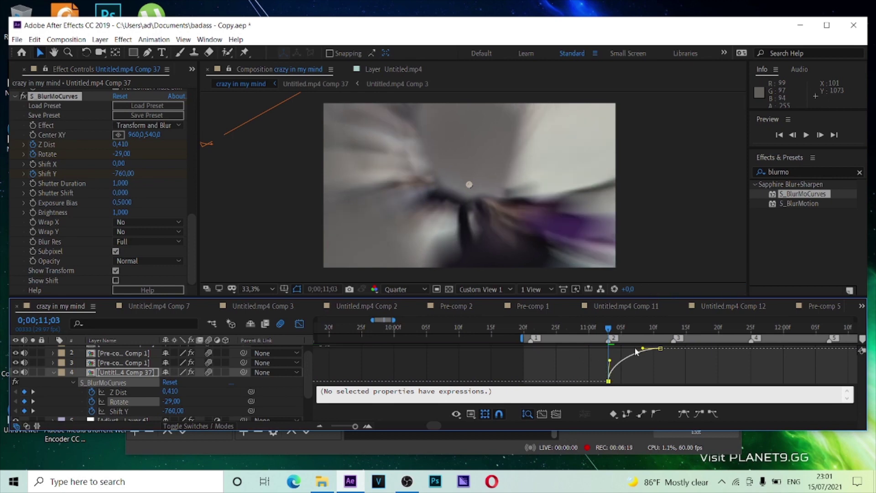
drag(644, 349, 590, 349)
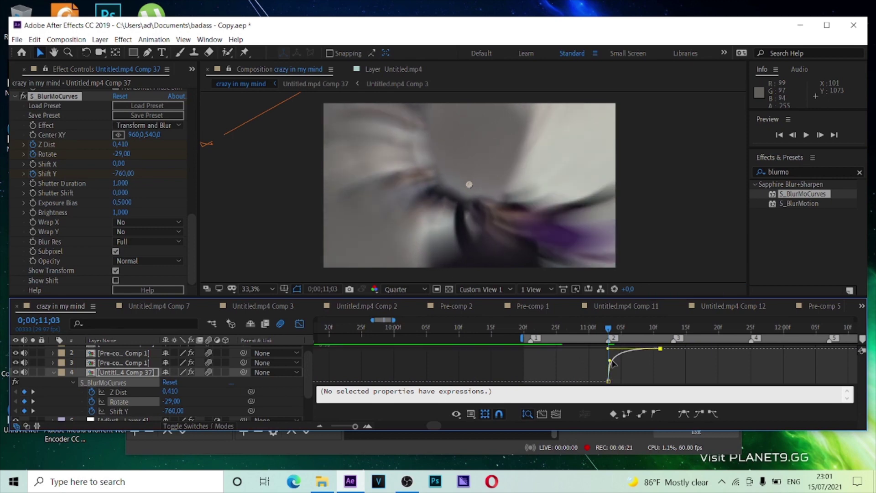
drag(610, 358, 602, 357)
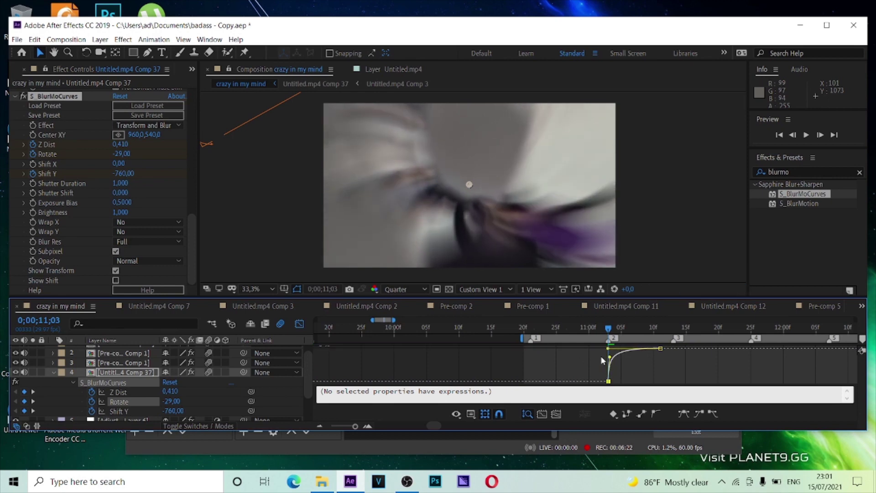
Reshape the S_BlurMoCurves Shift Y curve with the same sharp initial rise and long, flat ease-out
click(142, 412)
click(609, 380)
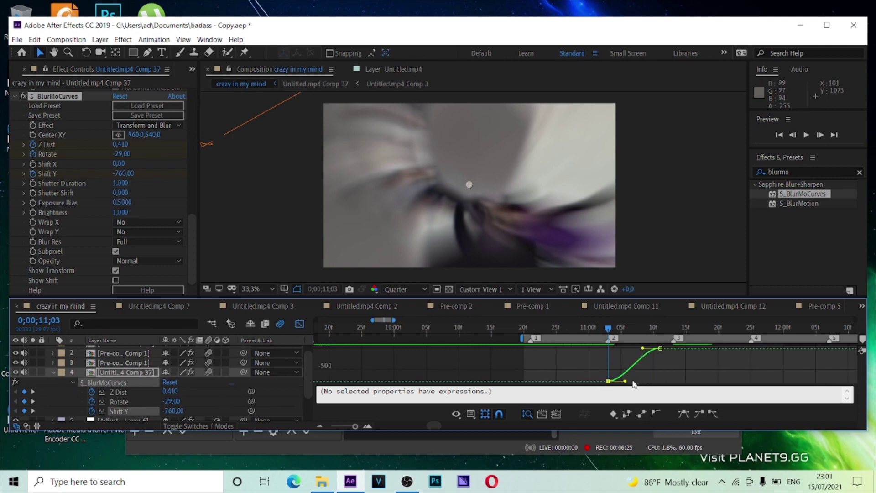
drag(625, 381, 594, 361)
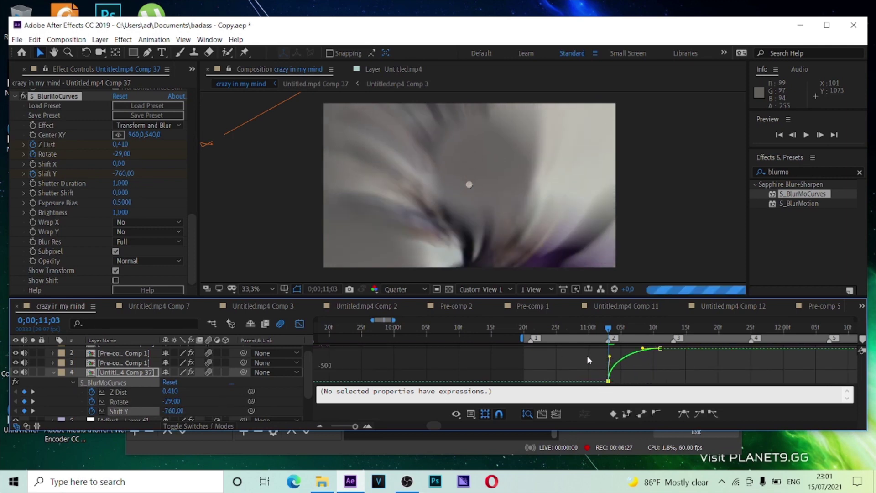
drag(643, 349, 474, 358)
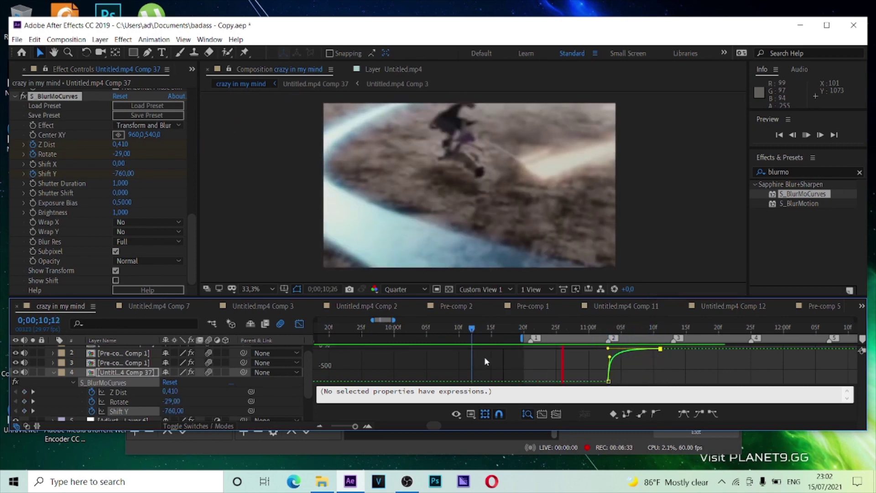
Play back and scrub through the transition into the incoming clip, returning to the layer bar view
key(space)
drag(522, 339, 503, 338)
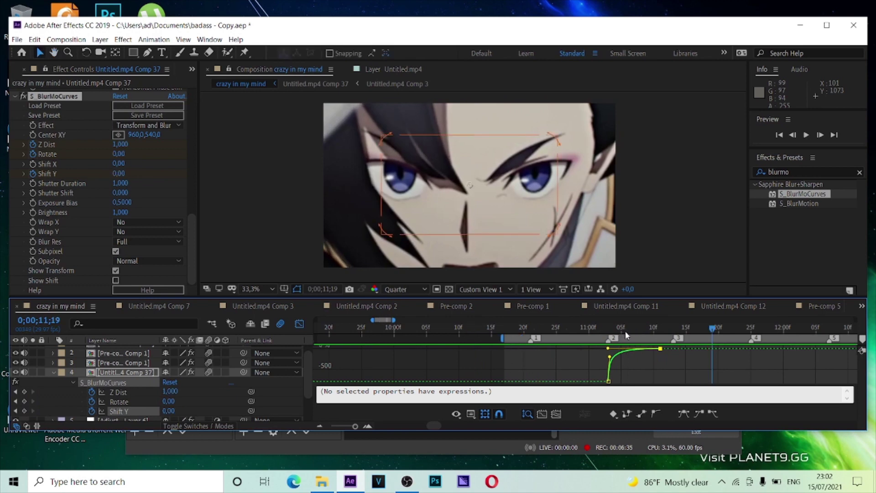
key(ctrl+z)
drag(632, 328, 601, 337)
drag(612, 337, 654, 332)
click(300, 324)
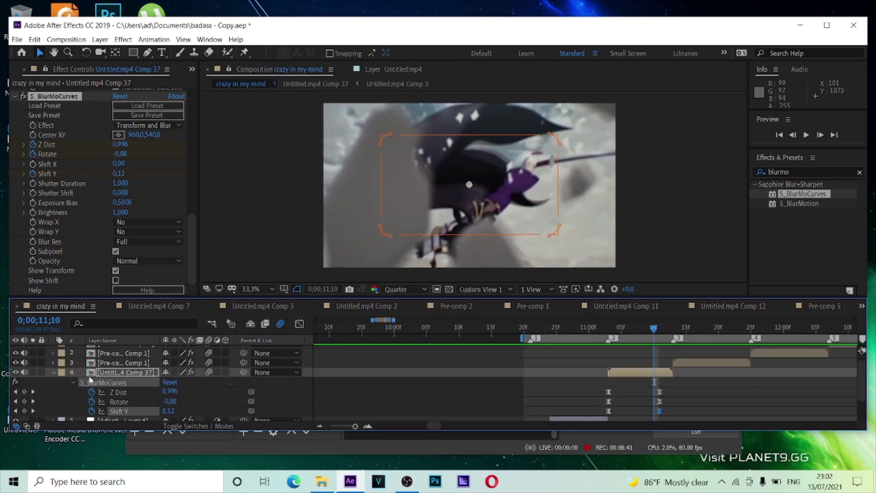
Add a null object above Untitled.mp4 Comp 37 and trim its start to the clip's in point at 0;00;11;03
click(70, 370)
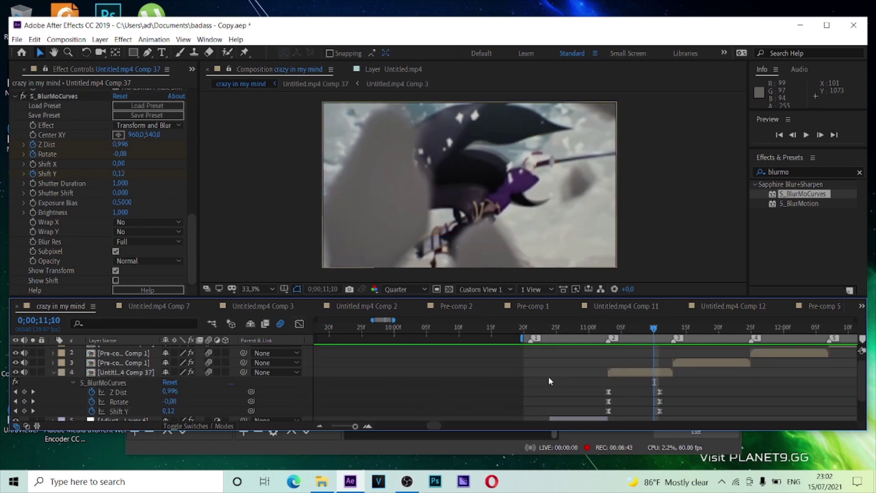
key(ctrl+alt+shift+y)
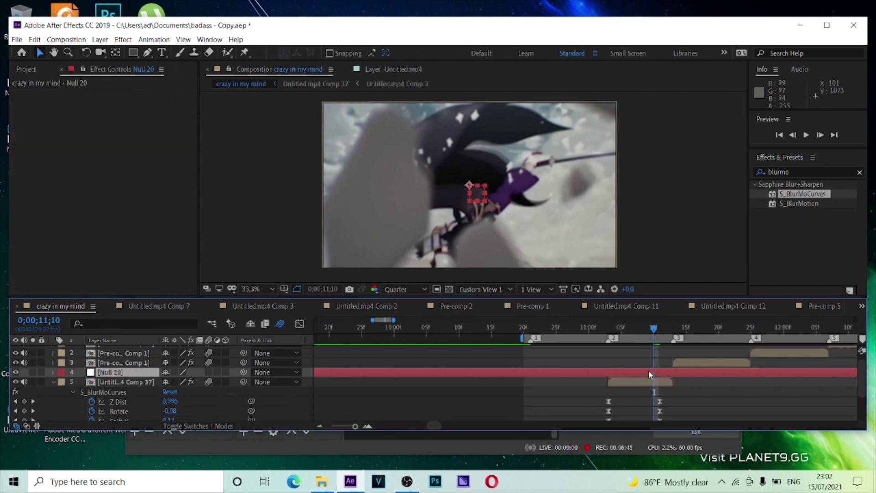
click(646, 383)
key(u)
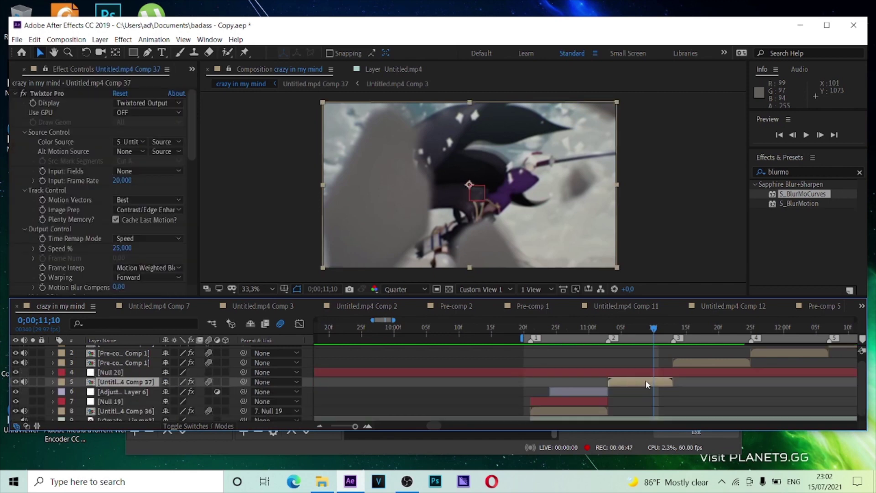
key(i)
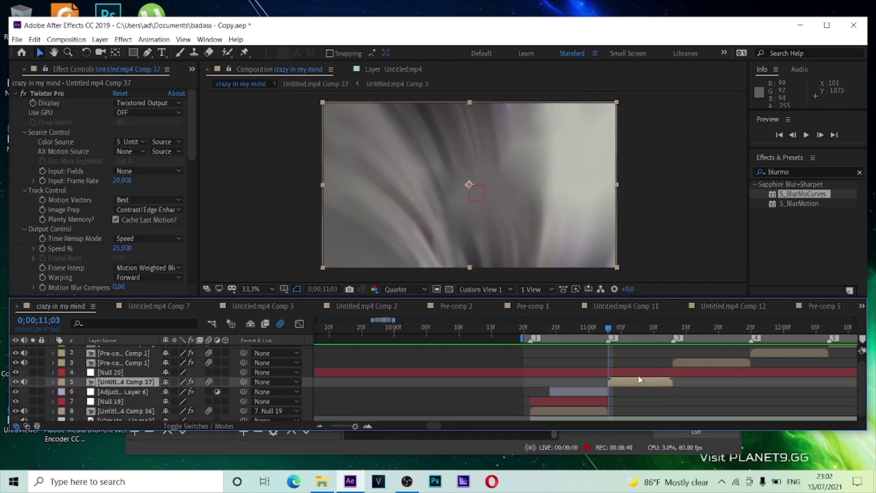
click(624, 371)
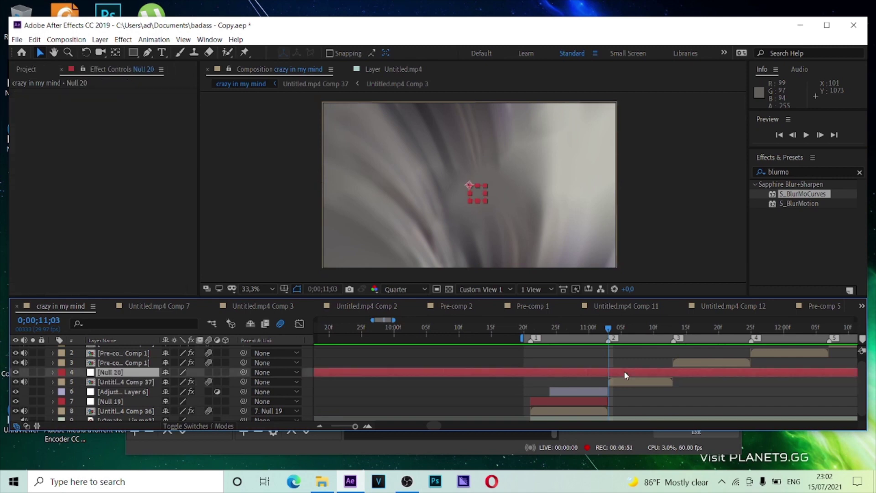
key(ctrl+shift+d)
click(593, 382)
key(Delete)
Trim the new null's end to the clip's out point at 0;00;11;13 and parent Untitled.mp4 Comp 37 to it
click(627, 383)
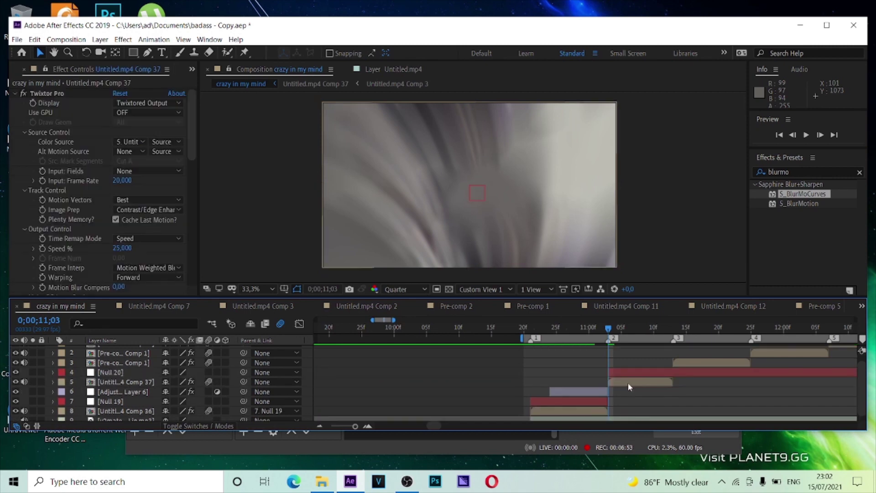
key(o)
key(ctrl+shift+d)
key(Delete)
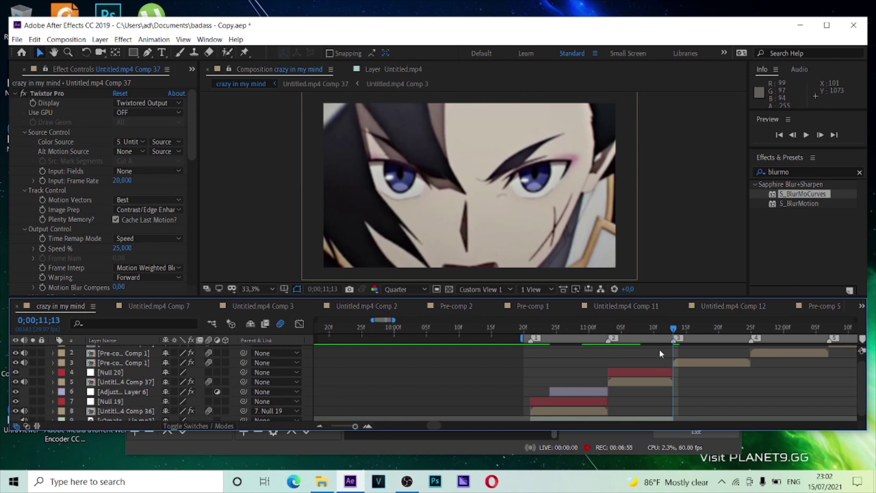
click(632, 371)
drag(213, 380, 112, 372)
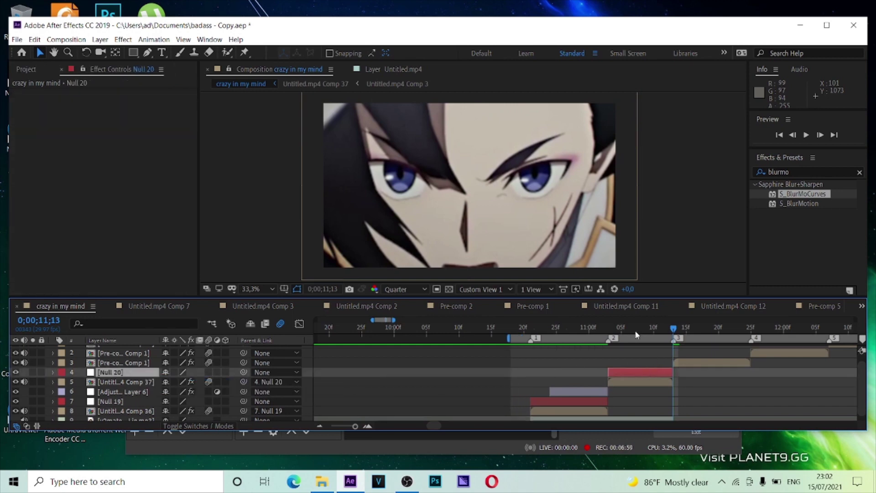
At 0;00;11;05, separate the new null's Position dimensions and start keyframes for Y Position, Scale and Rotation
drag(653, 334, 622, 346)
key(p)
key(shift+s)
key(shift+r)
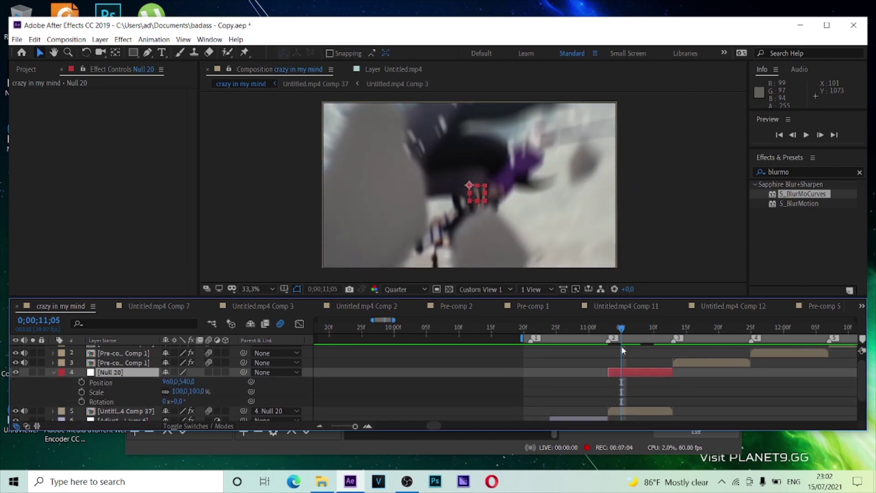
right_click(107, 382)
click(146, 276)
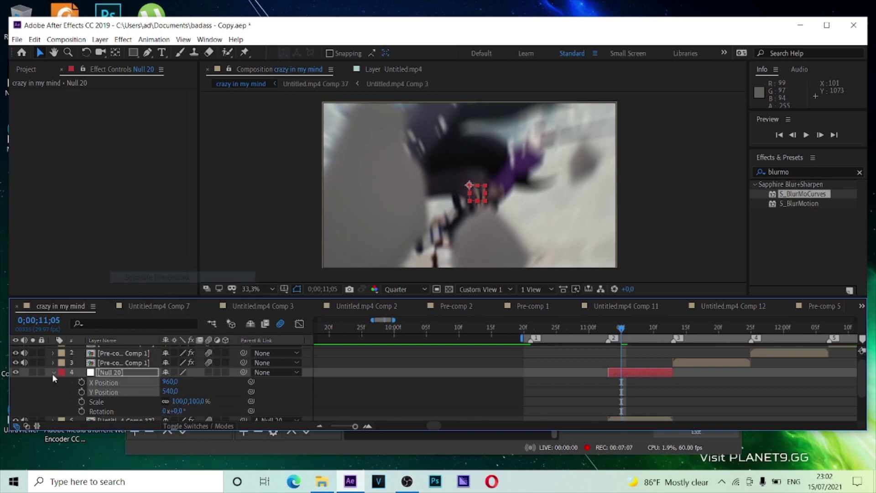
click(54, 382)
drag(81, 392, 81, 411)
At 0;00;11;11, keyframe the null with Y Position 162, Scale 400% and Rotation -40°
drag(621, 381, 660, 382)
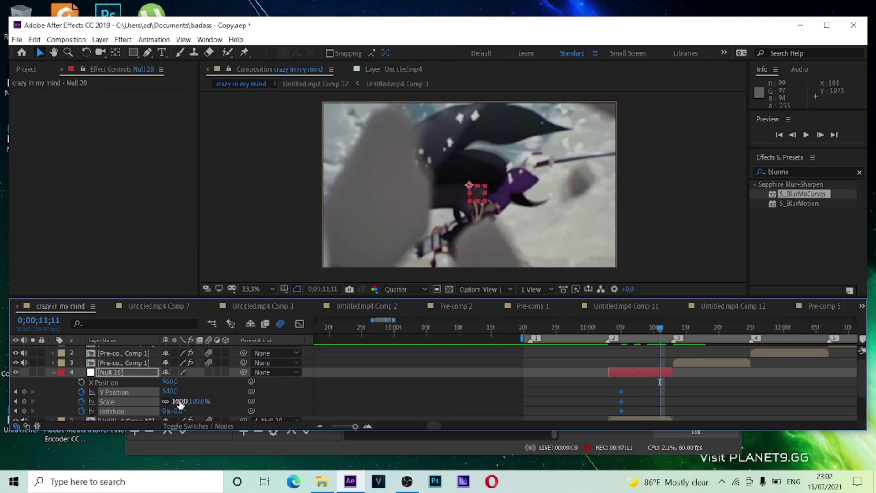
drag(169, 391, 118, 398)
click(197, 402)
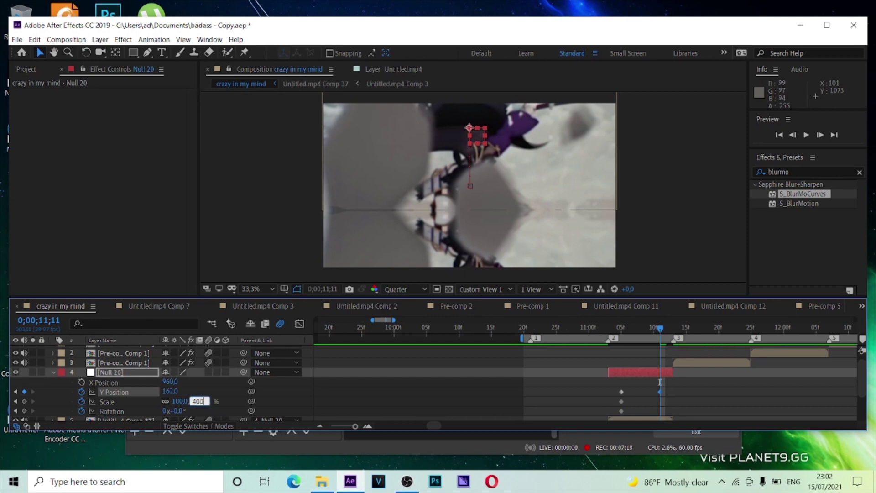
text(400)
key(Return)
click(178, 410)
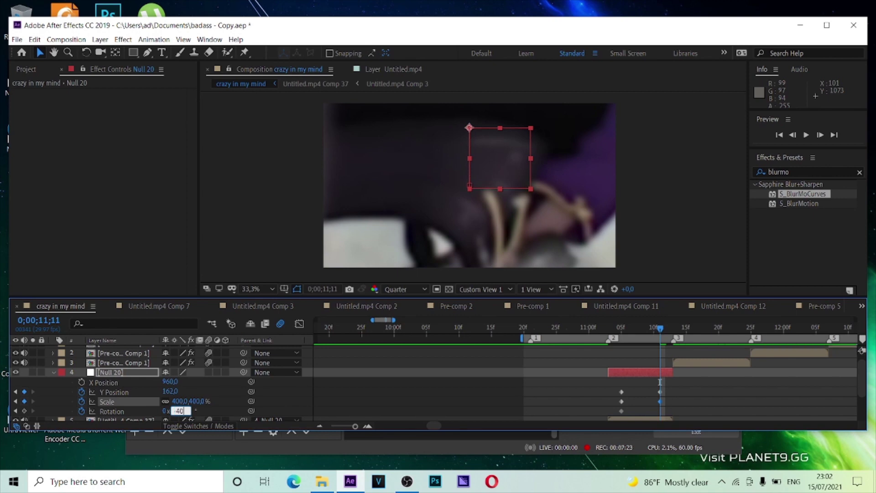
key(Return)
Apply Easy Ease to the null's keyframes and move the ending ones to the clip's end at about 0;00;11;13
drag(673, 389, 595, 416)
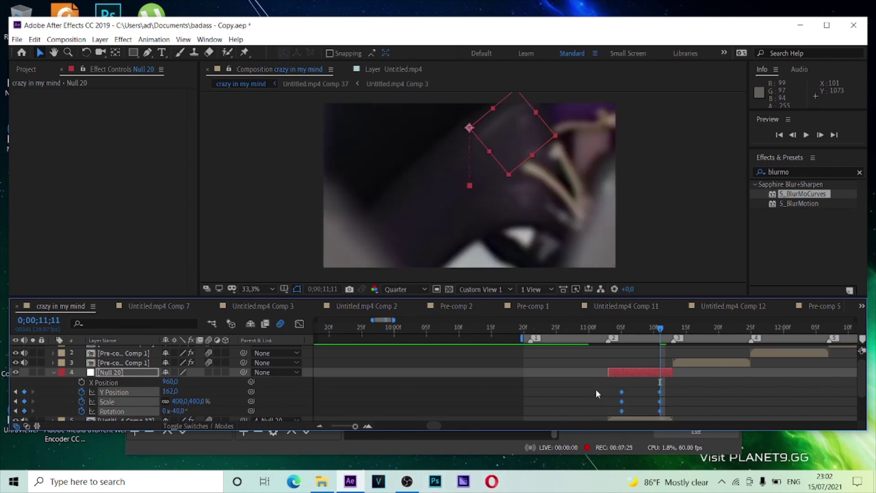
drag(660, 392, 671, 396)
Set Wrap X and Wrap Y to Reflect in the S_BlurMoCurves effect on Untitled.mp4 Comp 37
scroll(672, 401, down, 3)
click(639, 393)
scroll(144, 227, down, 5)
key(comma)
scroll(142, 238, down, 15)
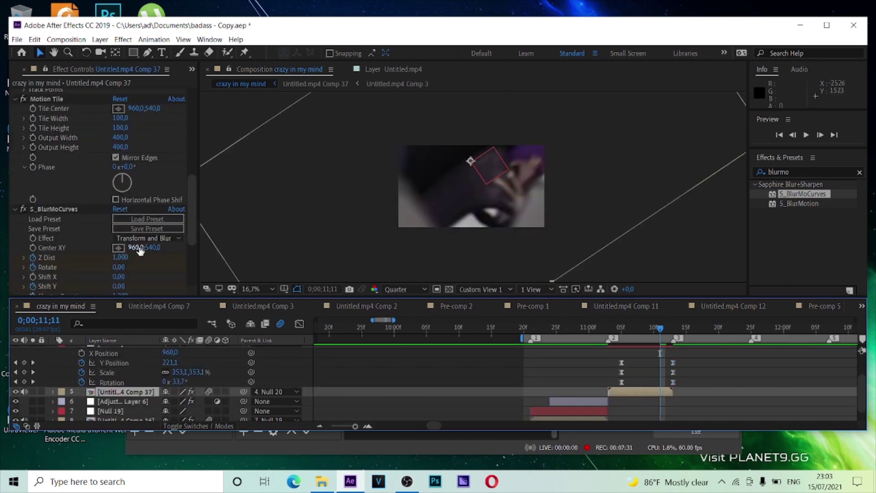
scroll(140, 254, down, 3)
click(146, 222)
click(143, 242)
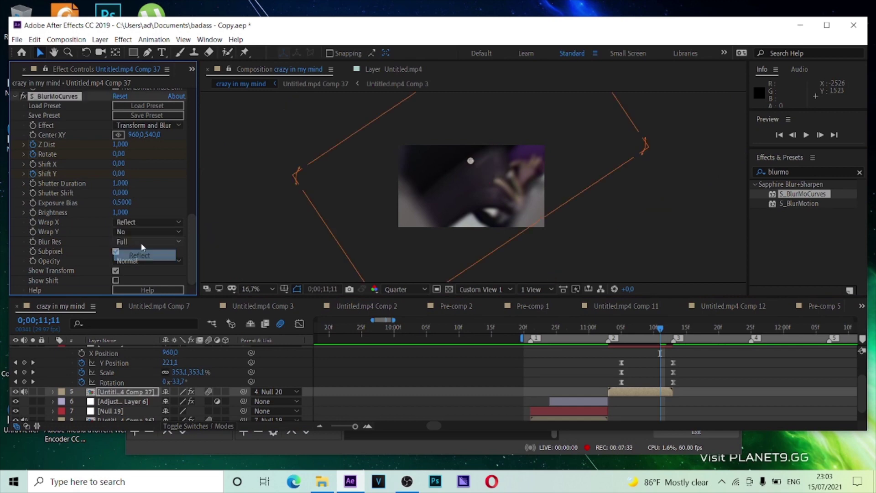
click(146, 231)
click(153, 264)
scroll(479, 182, up, 2)
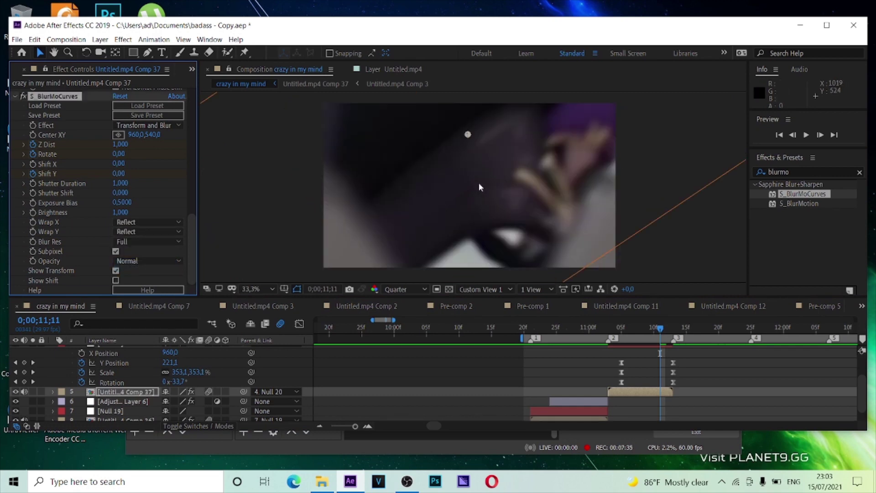
scroll(523, 231, down, 1)
scroll(661, 352, up, 2)
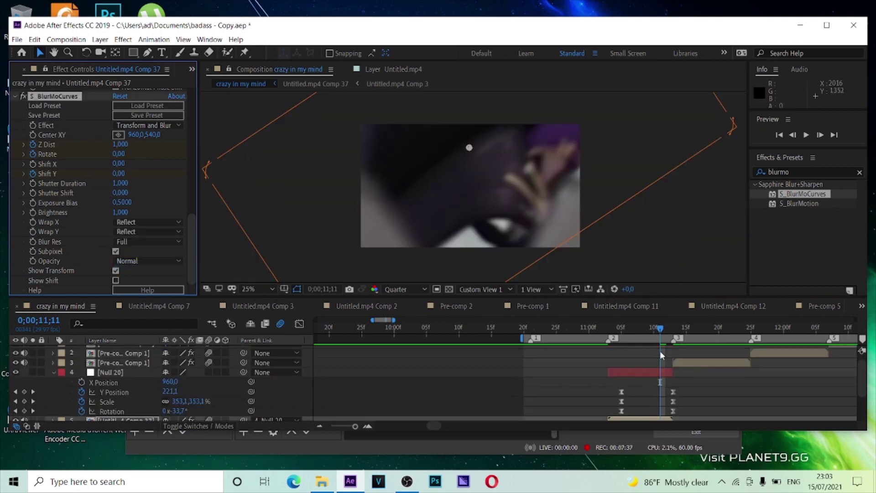
Reshape the new null's Y Position curve to start slowly and change steeply just before the last keyframe
click(648, 372)
click(299, 324)
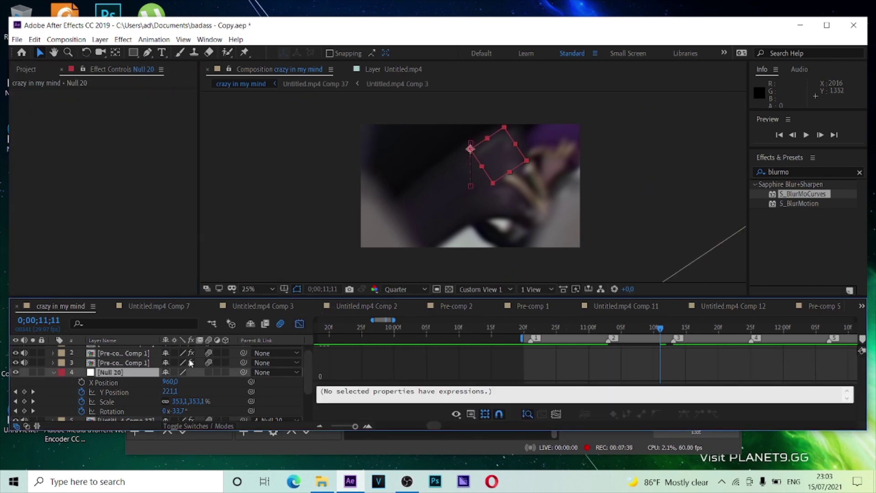
click(140, 393)
drag(693, 363, 673, 381)
Reshape the null's Scale and Rotation curves to stay nearly flat, then accelerate steeply into their last keyframes
click(106, 404)
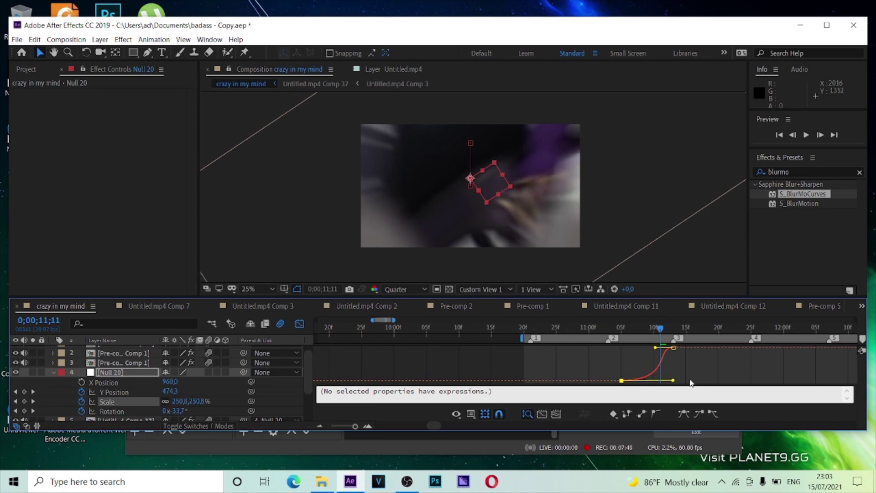
drag(654, 350, 671, 372)
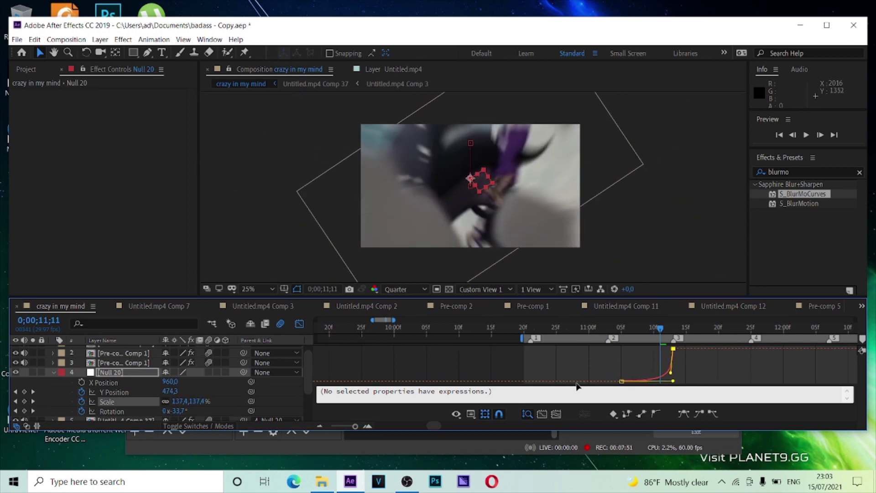
click(157, 412)
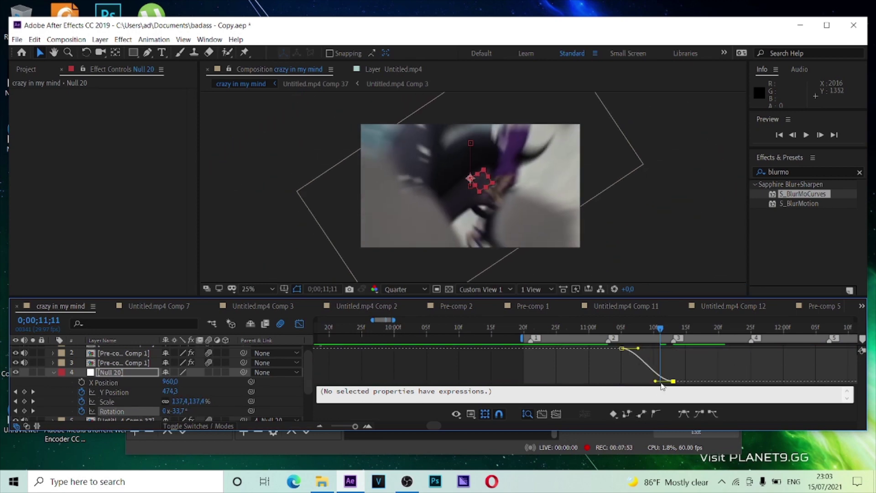
drag(656, 381, 671, 355)
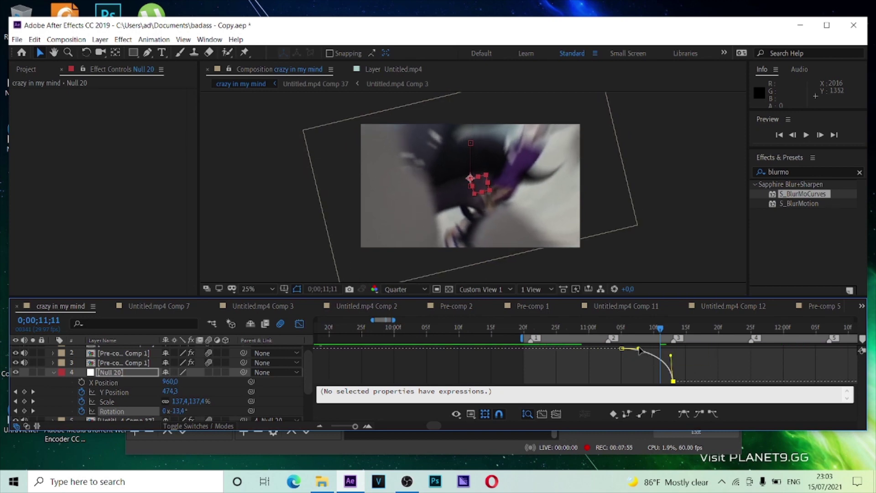
Set the viewer magnification to 33.3% and preview the transitions from 0;00;10;21
drag(660, 330, 530, 329)
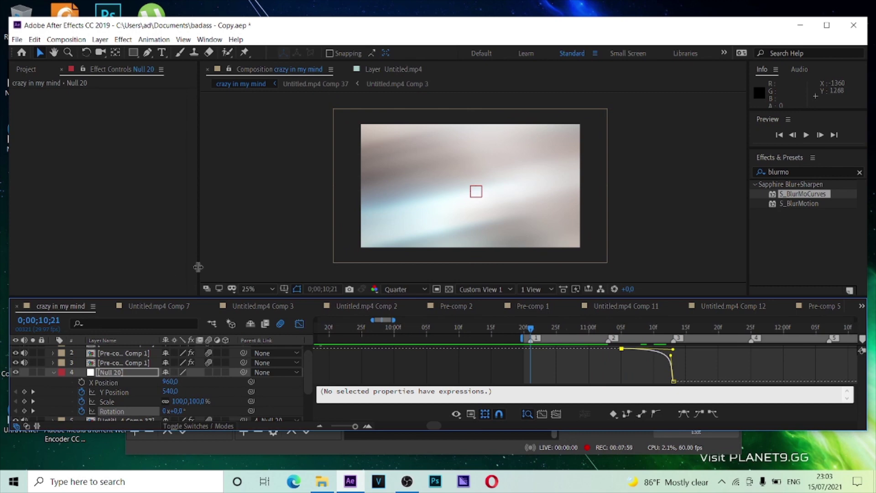
click(256, 290)
click(258, 186)
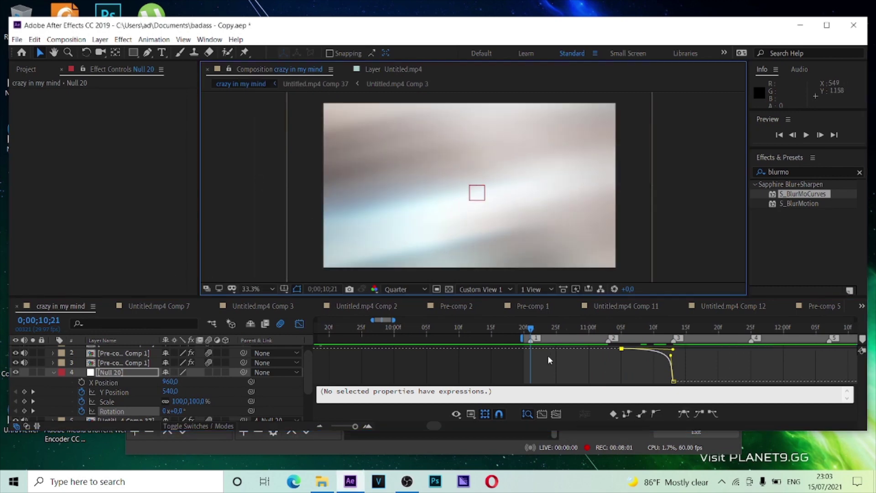
key(space)
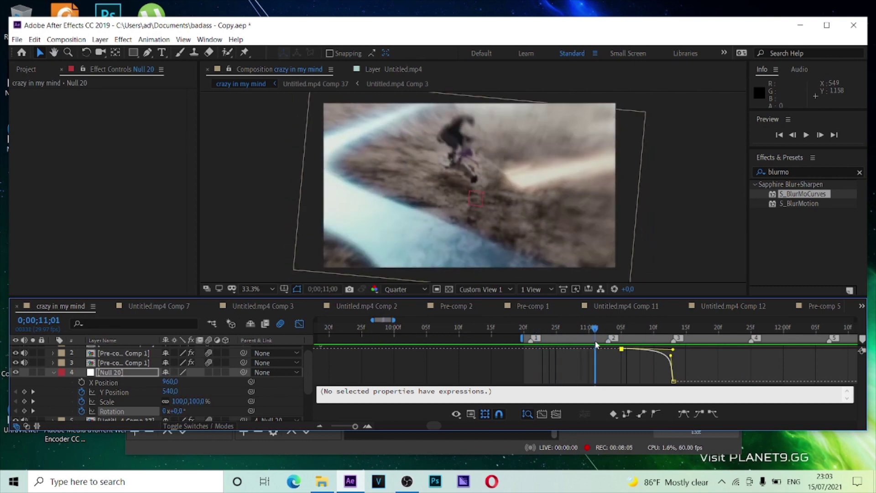
Play and scrub the null's transition up to 0;00;11;12, then return to the layer bars with Null 20 collapsed
key(space)
drag(637, 334, 668, 340)
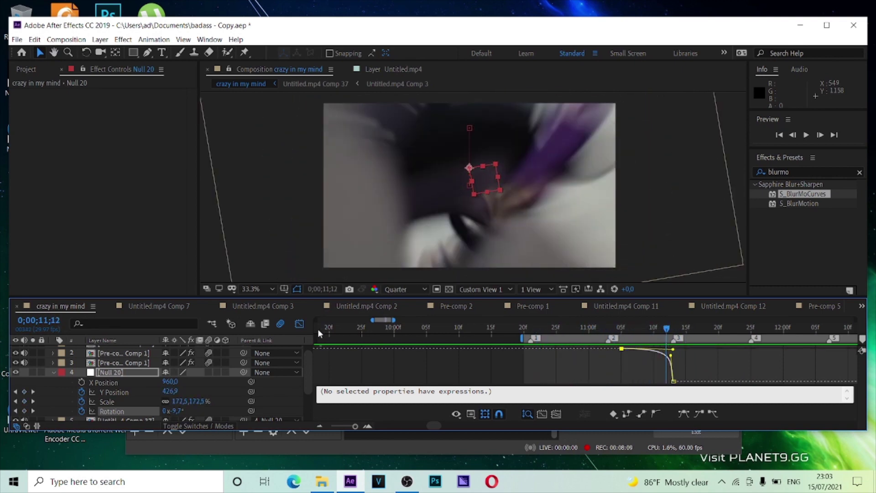
click(300, 323)
click(53, 373)
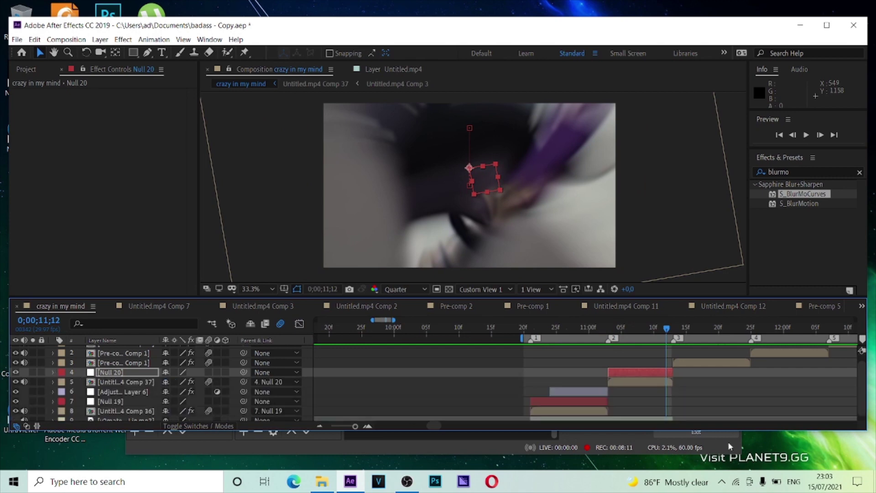
Extend the end of the y2mate audio layer in the timeline to just past marker 5
scroll(678, 403, down, 1)
drag(679, 414, 808, 408)
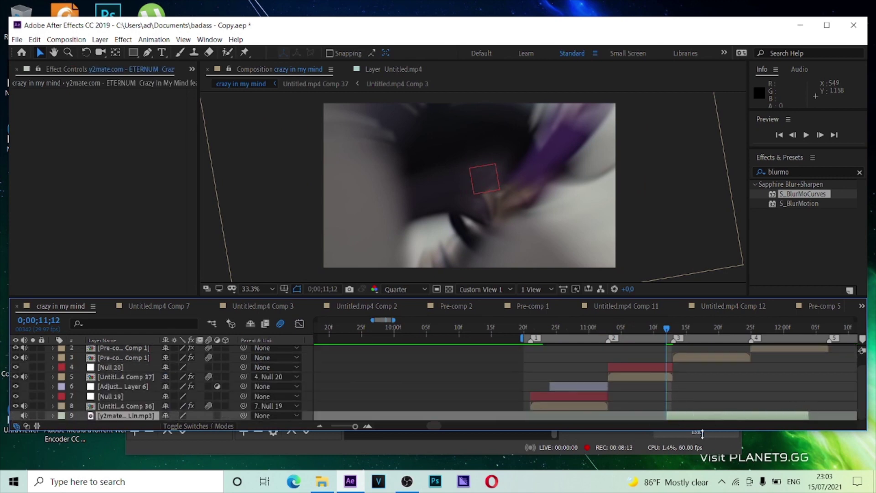
key(ctrl+z)
drag(672, 417, 842, 416)
Apply S_BlurMoCurves to the Pre-comp 1 Comp 1 clip at marker 3 and keyframe Z Dist, Rotate and Shift Y at 0;00;11;23
click(688, 357)
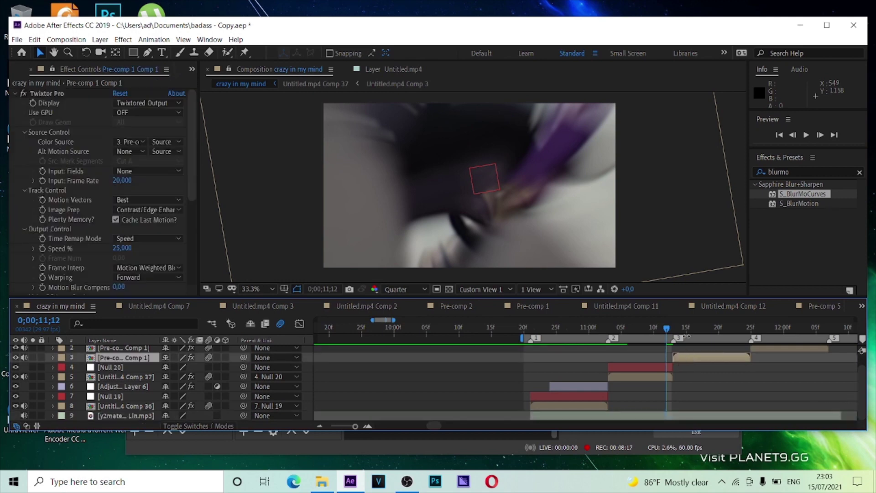
click(685, 331)
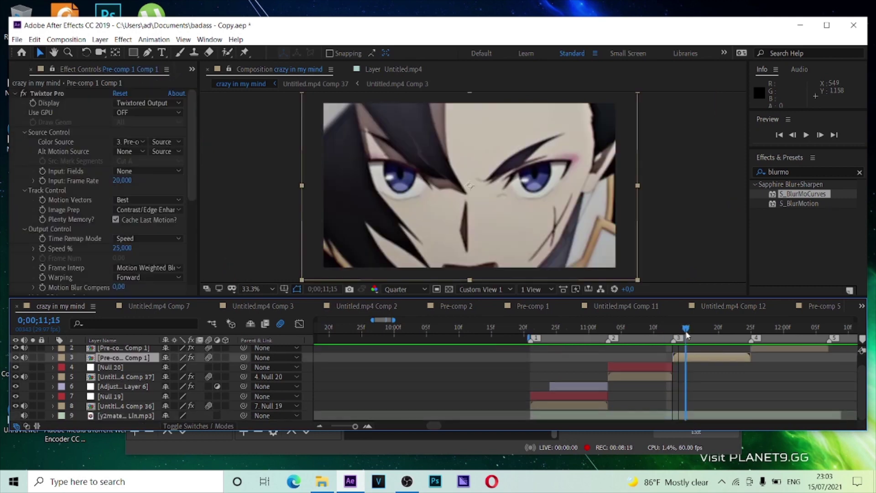
double_click(811, 195)
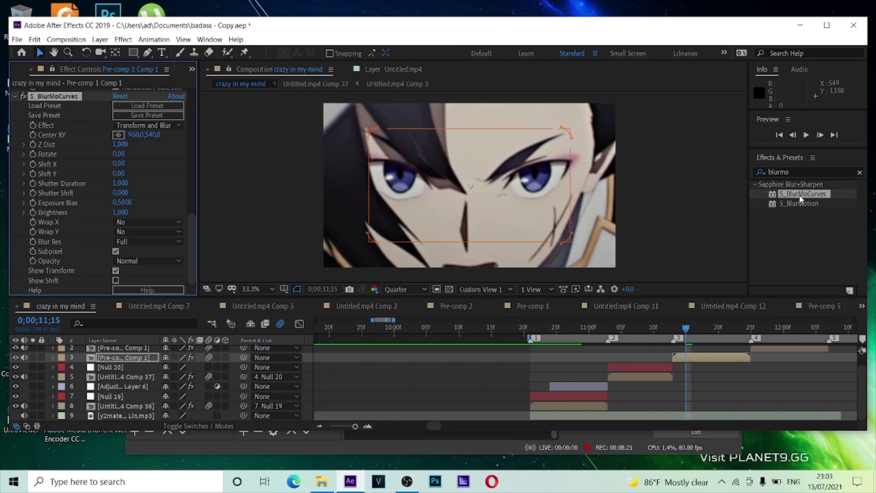
key(space)
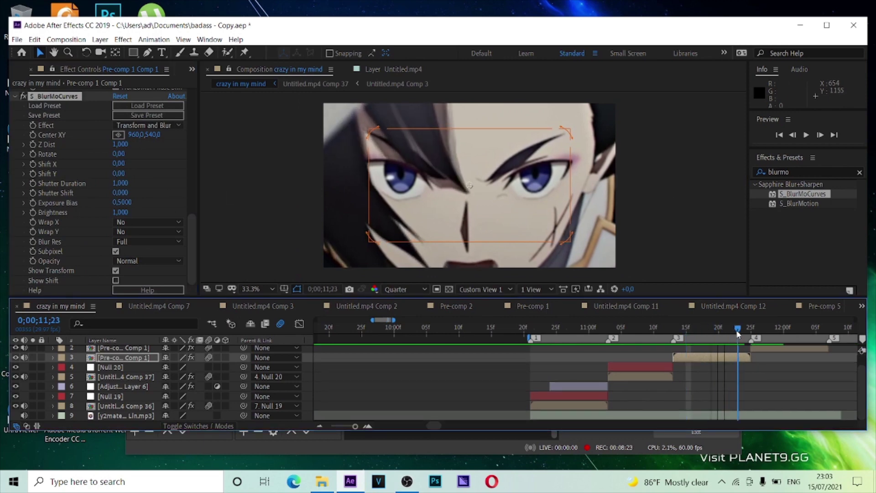
click(34, 145)
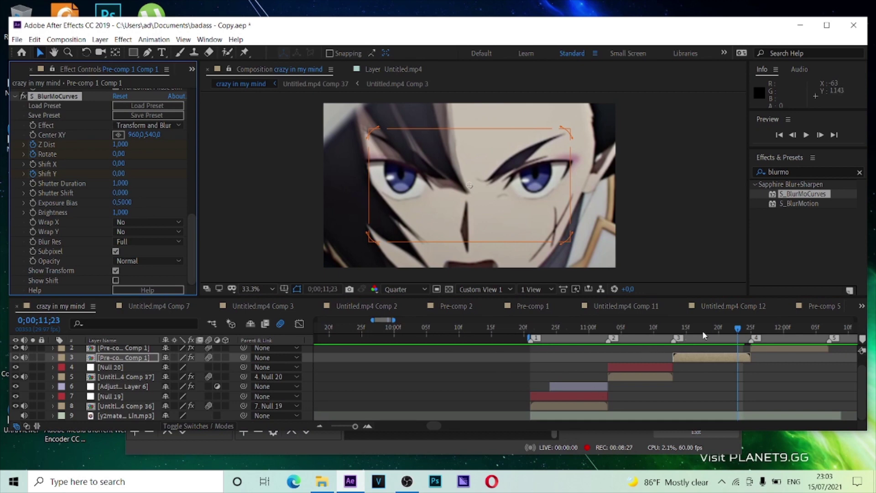
key(u)
At 0;00;11;13, set the clip's S_BlurMoCurves Shift Y to 800, Z Dist to 1.5 and Rotate to 29
drag(703, 332, 674, 348)
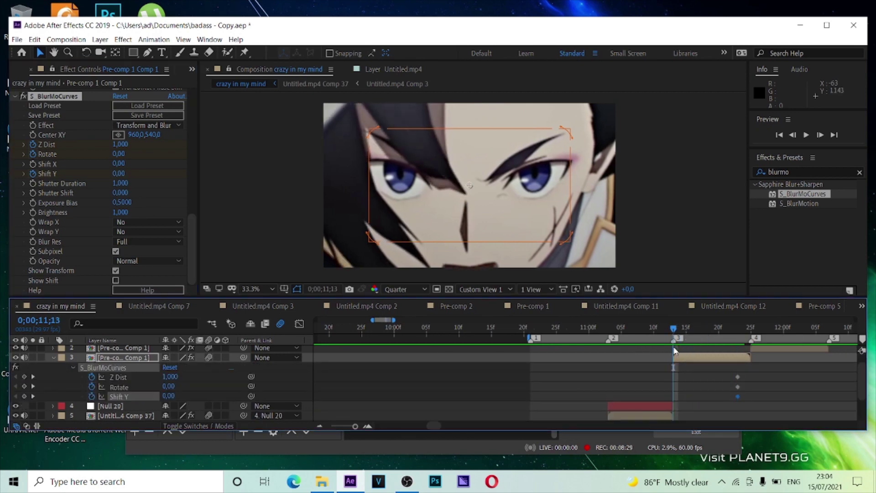
click(118, 174)
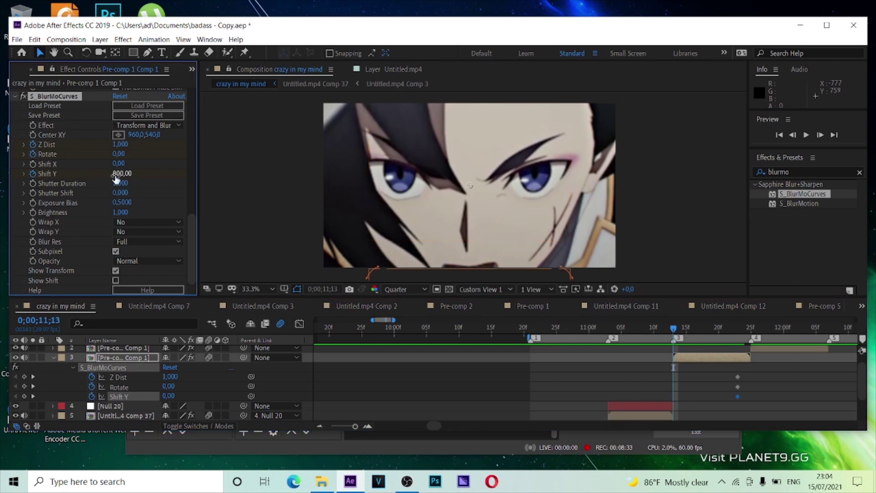
text(800)
key(Return)
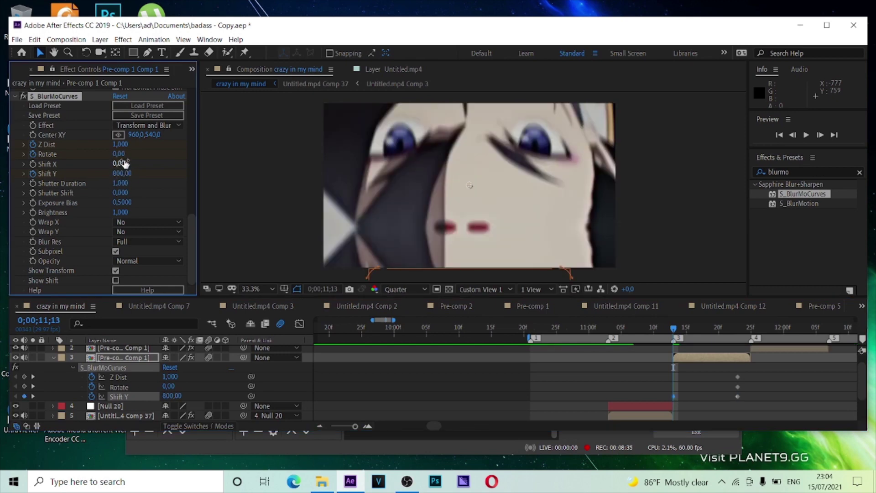
drag(120, 144, 150, 145)
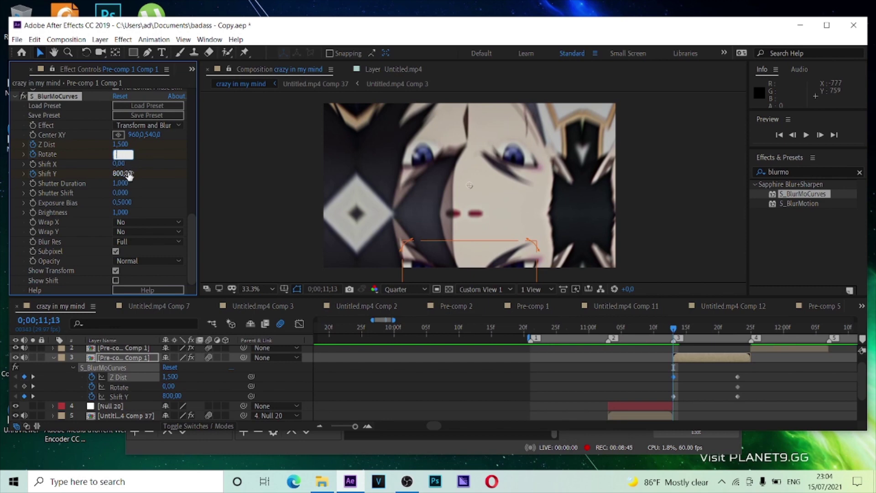
text(29)
key(Return)
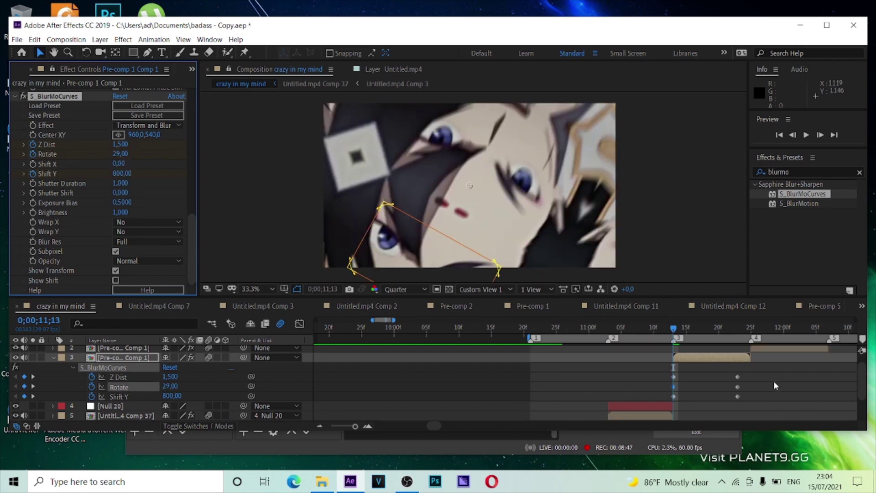
Apply Easy Ease to the S_BlurMoCurves keyframes and reshape the Z Dist curve to drop steeply first, then flatten out
drag(773, 380, 664, 397)
key(F9)
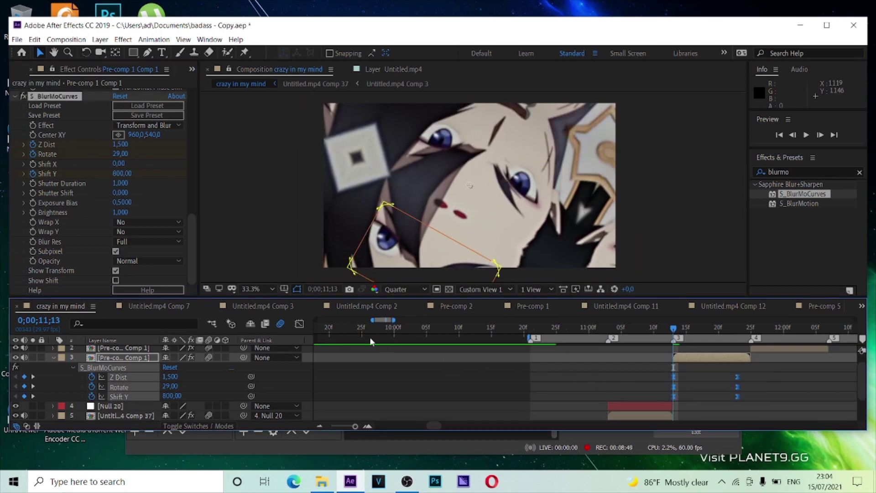
click(299, 324)
click(156, 388)
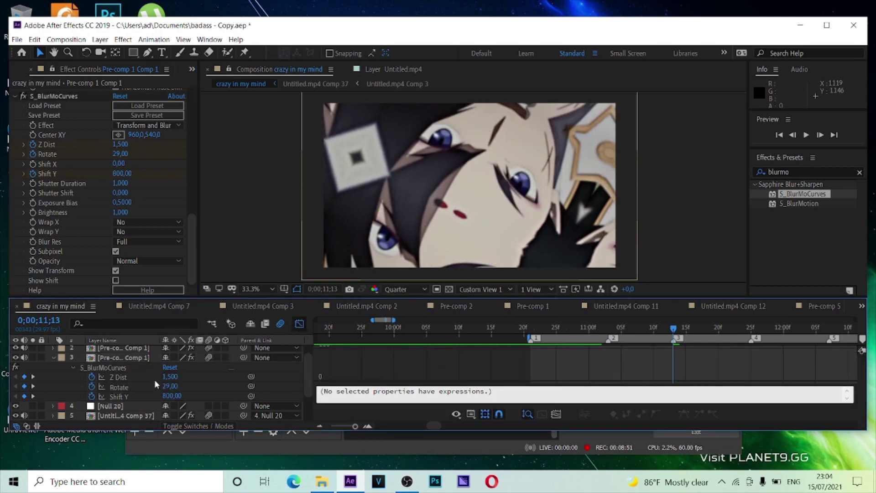
click(154, 379)
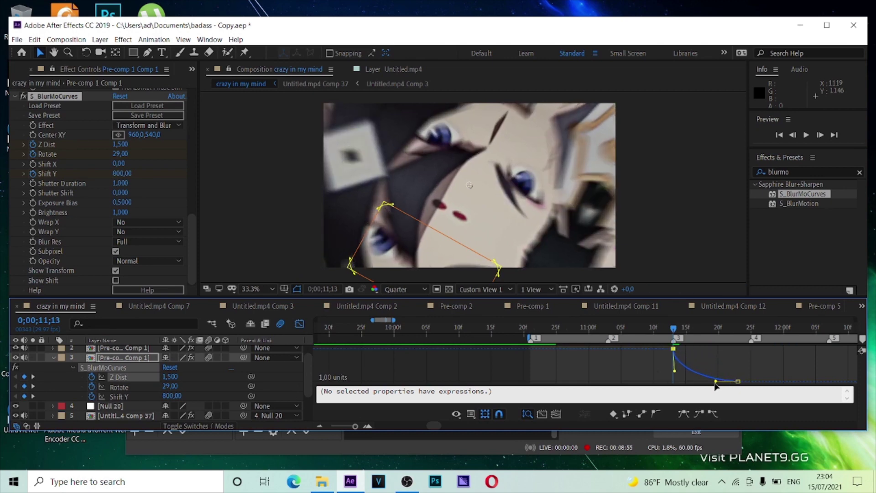
drag(715, 383, 665, 384)
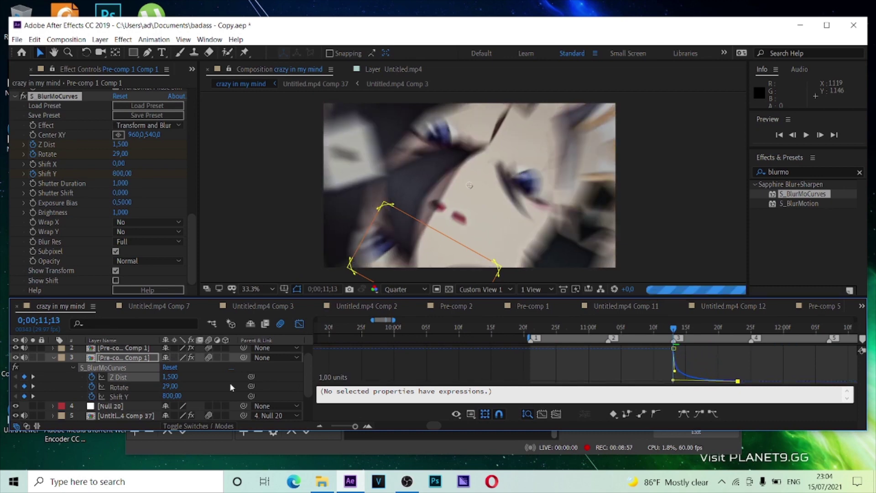
Reshape the Rotate and Shift Y curves to fall steeply from their first keyframes and level off gradually
click(152, 389)
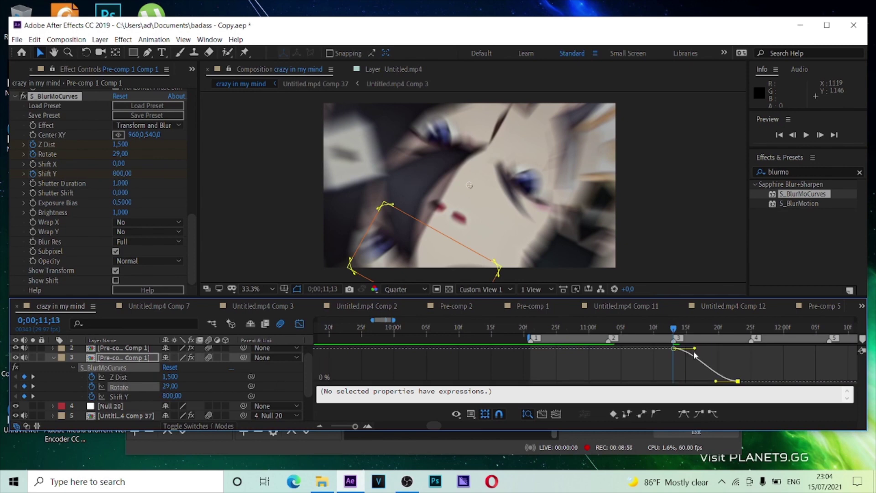
drag(695, 349, 660, 389)
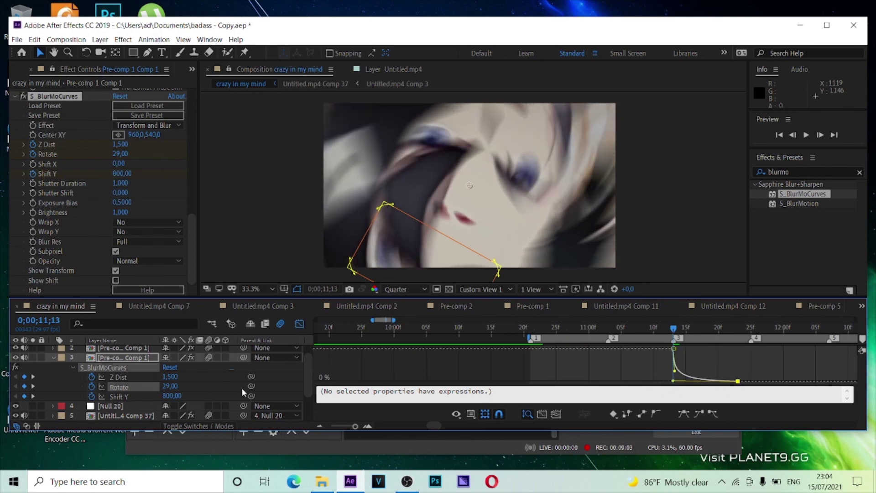
click(139, 397)
drag(790, 351, 724, 387)
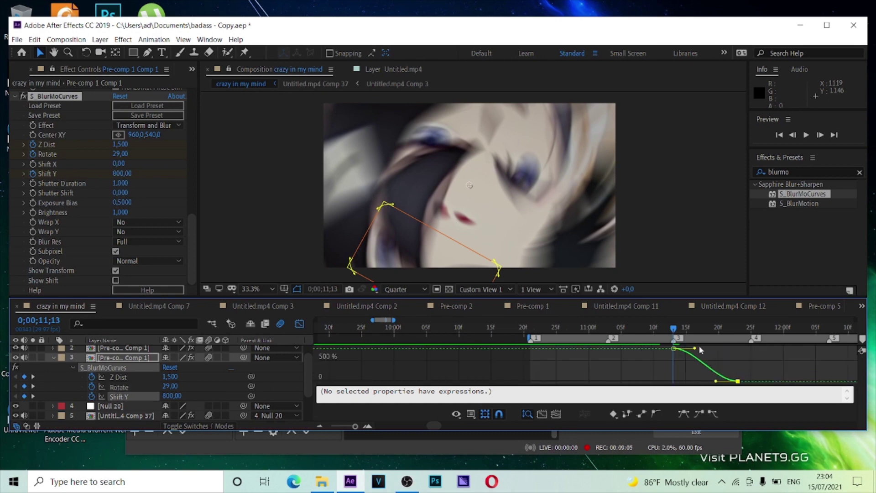
drag(695, 349, 656, 371)
drag(716, 381, 672, 381)
Preview the transitions from 0;00;10;14 with the new S_BlurMoCurves animation
drag(673, 331, 664, 336)
key(space)
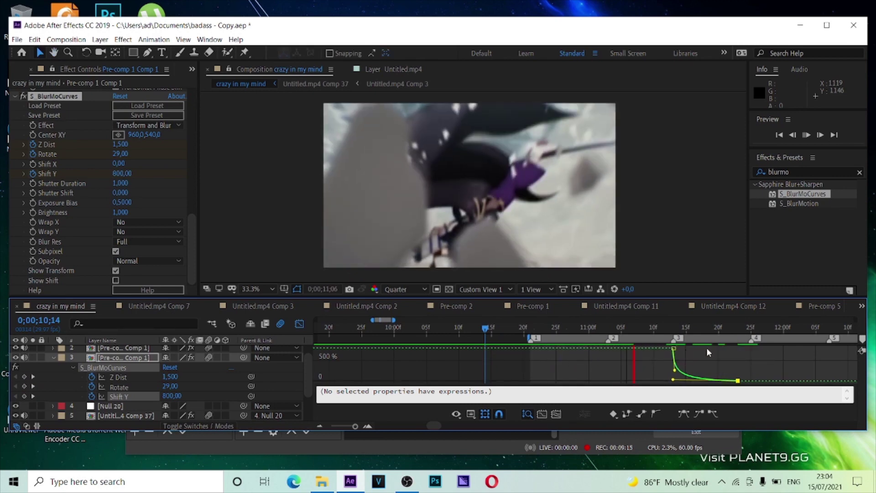
key(space)
key(space)
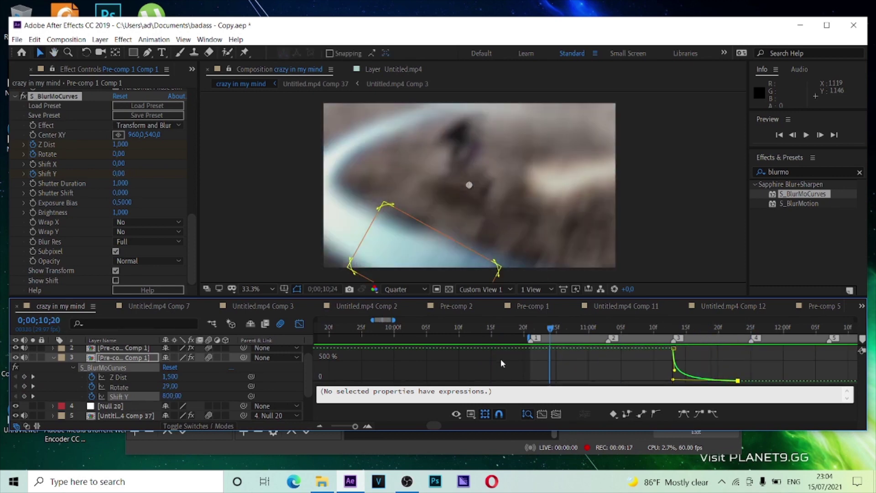
key(space)
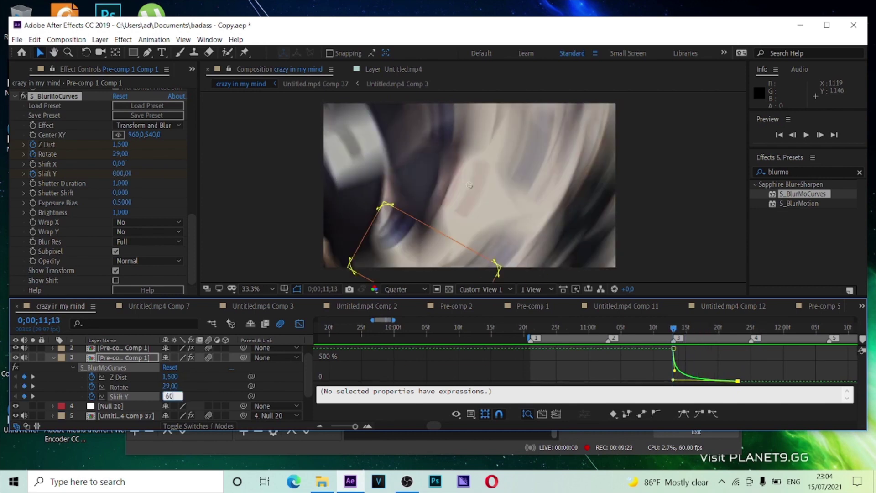
Set the Shift Y keyframe at 0;00;11;13 to 600 and readjust its curve handle for a steep initial drop
text(0)
key(Return)
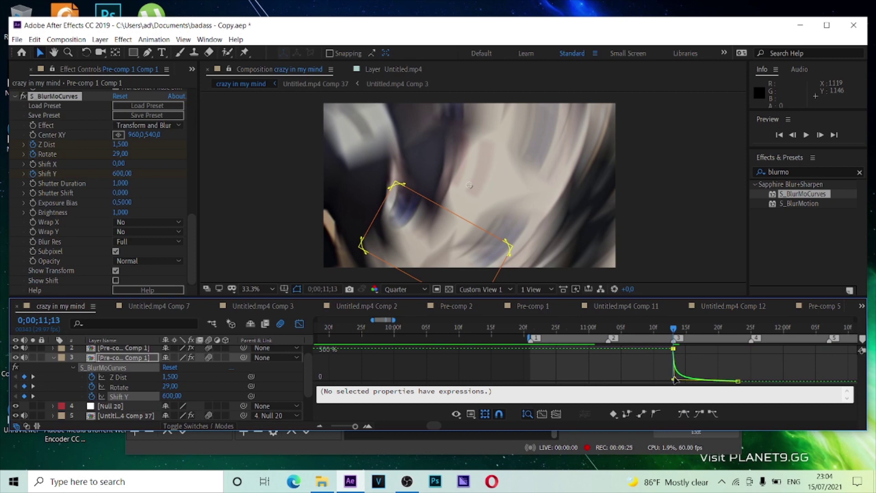
drag(674, 378, 672, 375)
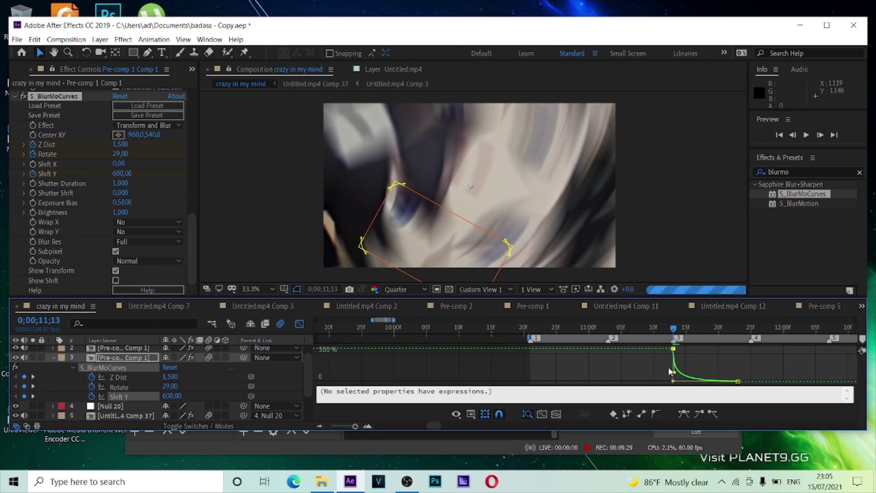
Replay the transitions from 0;00;10;14 and scrub through the Pre-comp 1 Comp 1 clip to check the reduced vertical shift
drag(676, 331, 486, 342)
key(space)
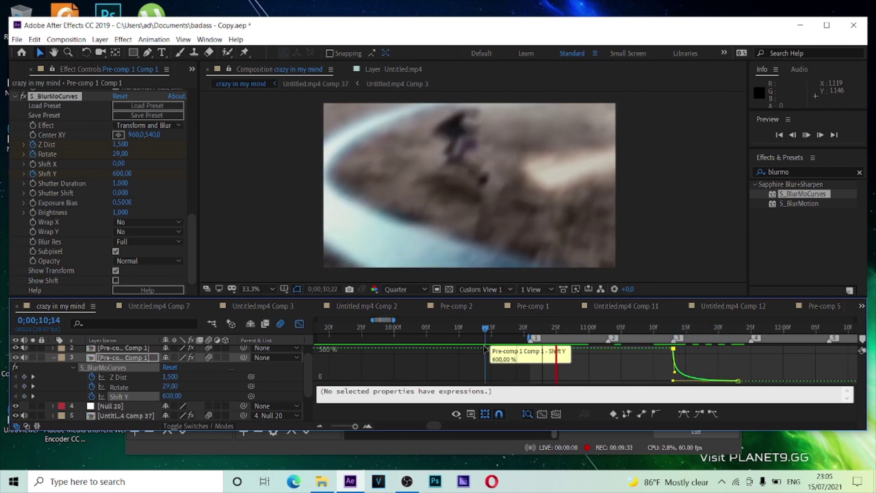
key(space)
drag(722, 332, 536, 332)
key(space)
key(space)
click(705, 334)
drag(704, 331, 727, 333)
Add a null object above the Pre-comp 1 Comp 1 clip at marker 3 and trim it to span 0;00;11;13 to 0;00;11;25
click(300, 324)
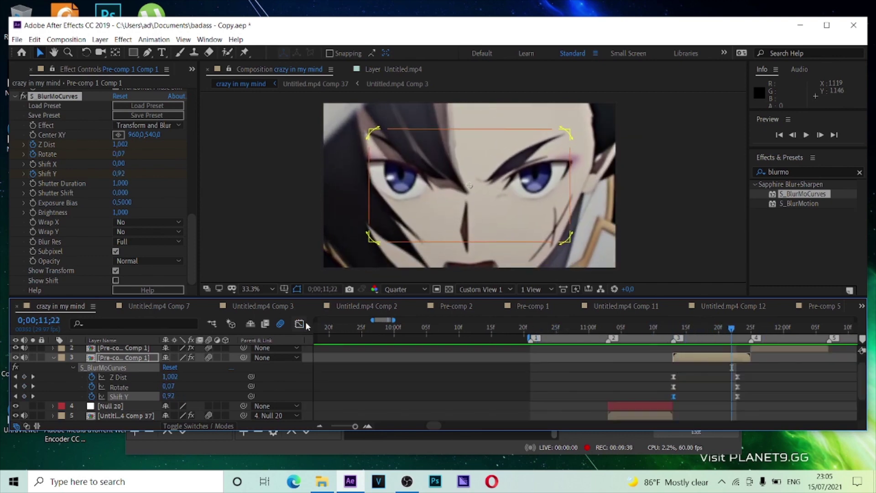
key(u)
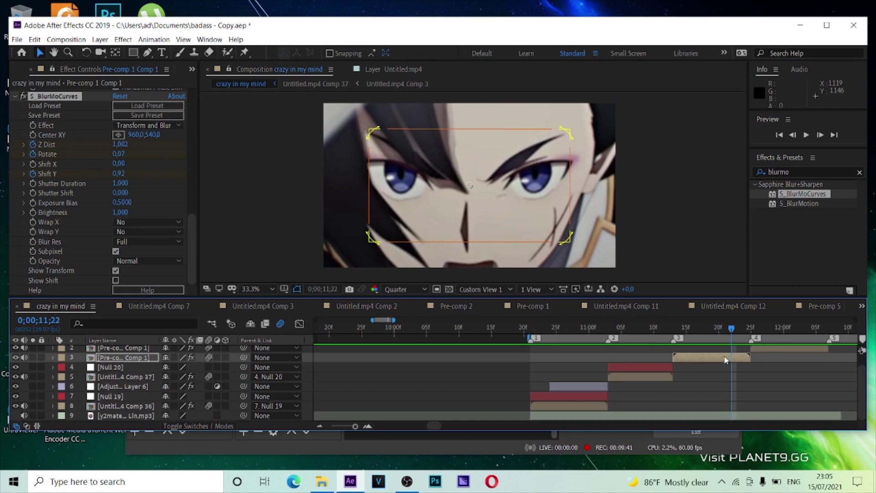
key(ctrl+alt+shift+y)
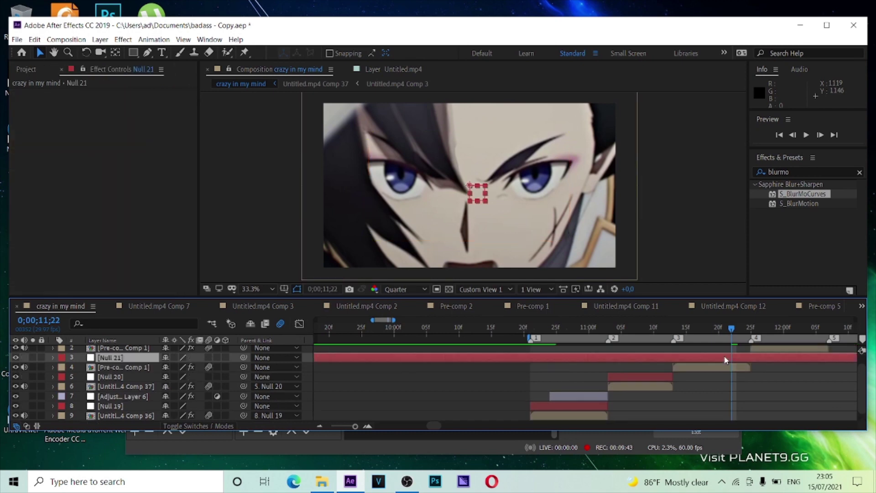
key(j)
key(ctrl+shift+d)
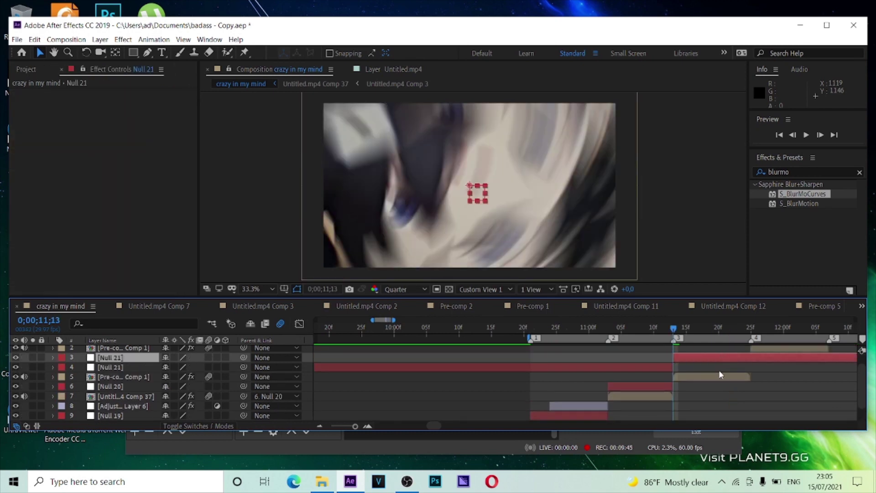
click(664, 365)
key(Delete)
key(k)
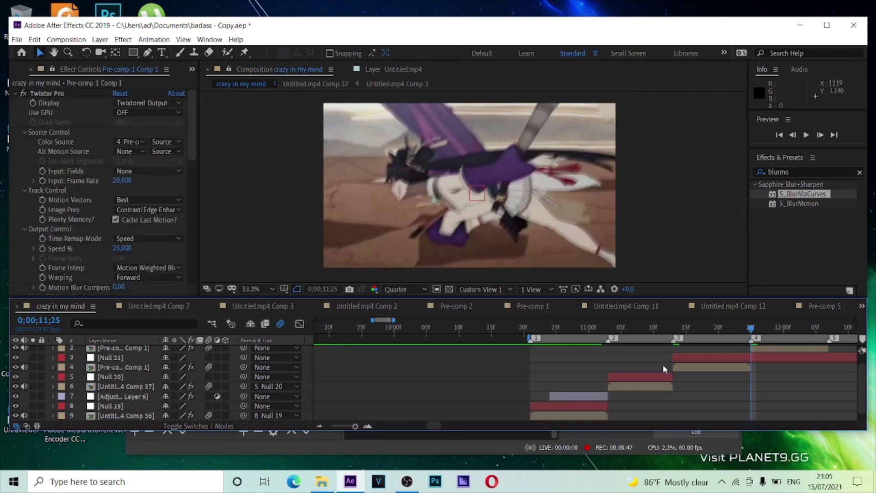
key(ctrl+shift+d)
key(Delete)
Parent the Pre-comp 1 Comp 1 clip to the new null above it and play back the clip
click(729, 358)
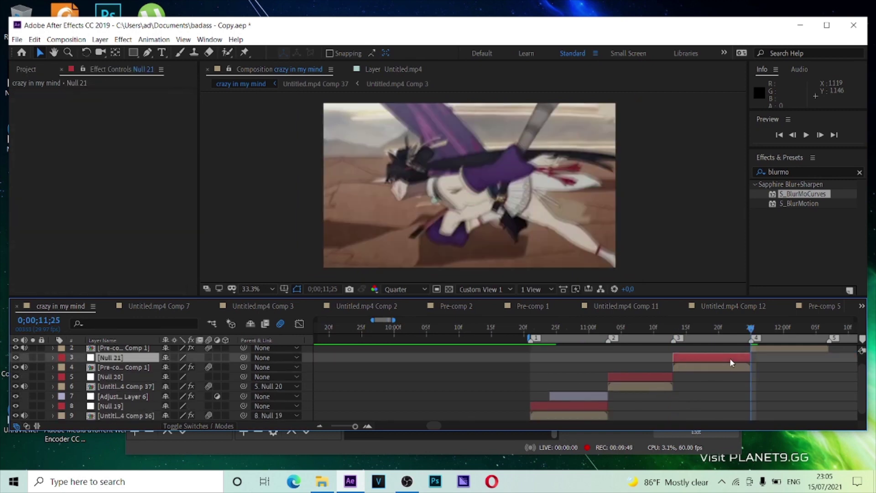
drag(244, 367, 149, 357)
drag(751, 327, 680, 336)
key(space)
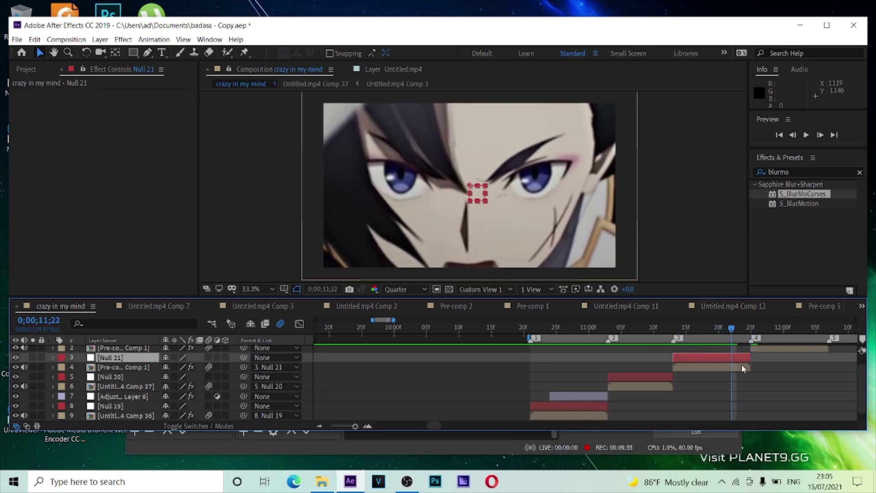
Separate Null 21's position dimensions and add Y Position, Scale and Rotation keyframes at 0;00;11;15
drag(732, 332, 686, 336)
drag(705, 335, 686, 330)
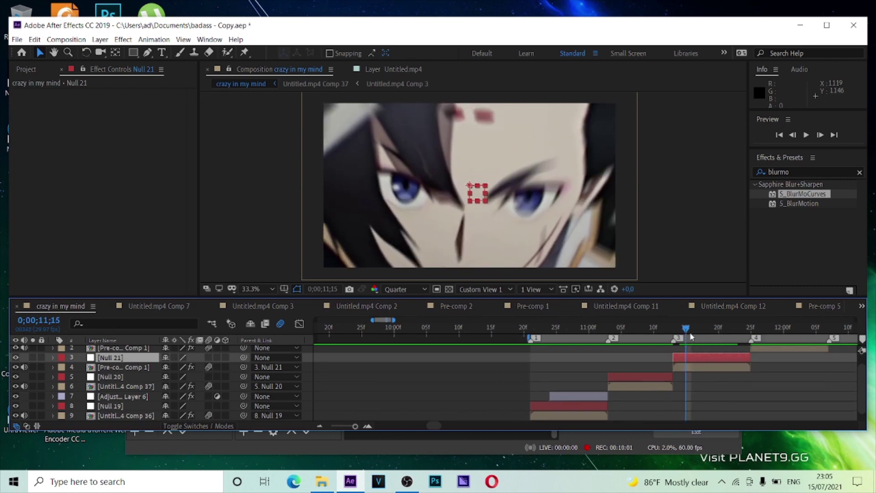
key(p)
key(shift+s)
key(shift+r)
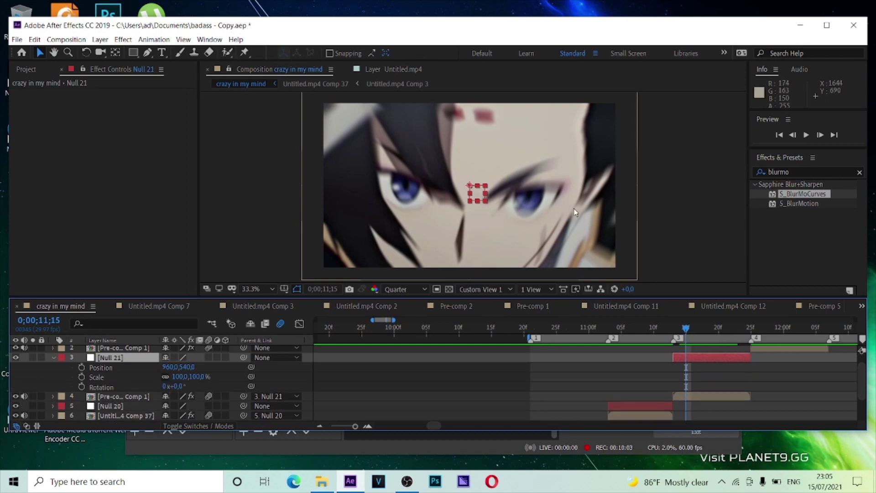
right_click(85, 368)
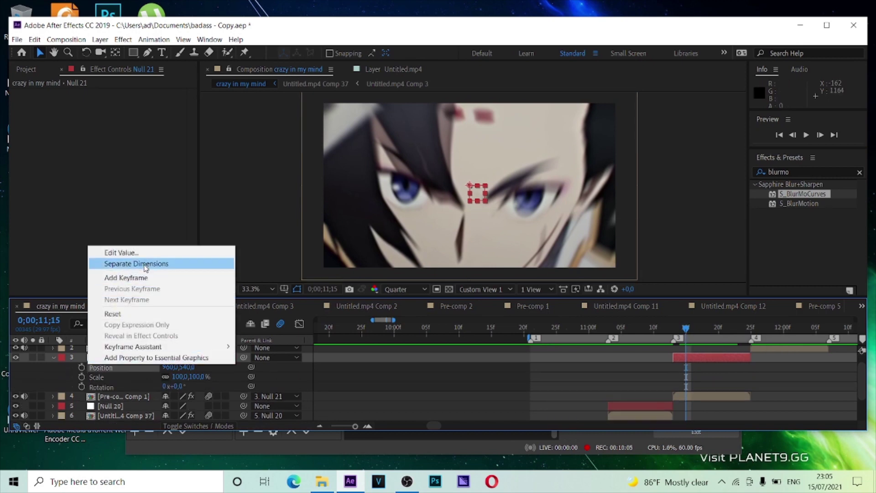
click(140, 265)
click(67, 378)
drag(82, 377, 81, 396)
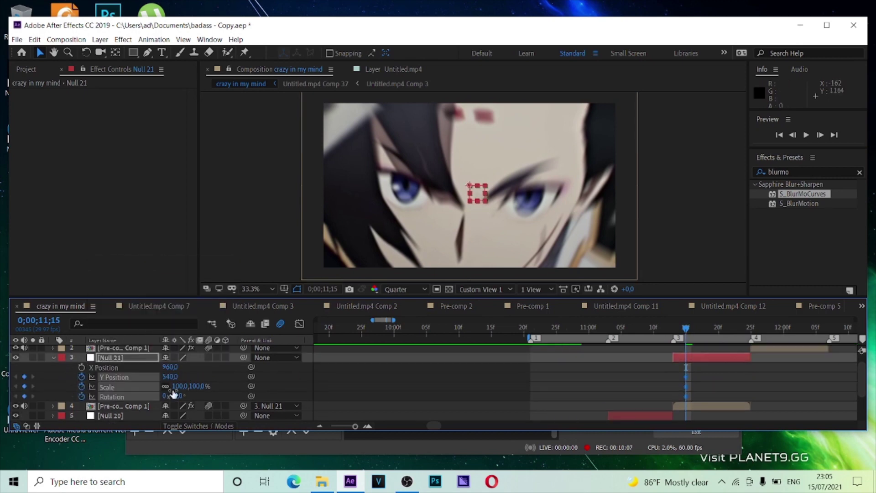
Remove the Y Position keyframing and keyframe X Position instead, with 1225 at 0;00;11;23 and 960 at 0;00;11;15
drag(697, 329, 738, 338)
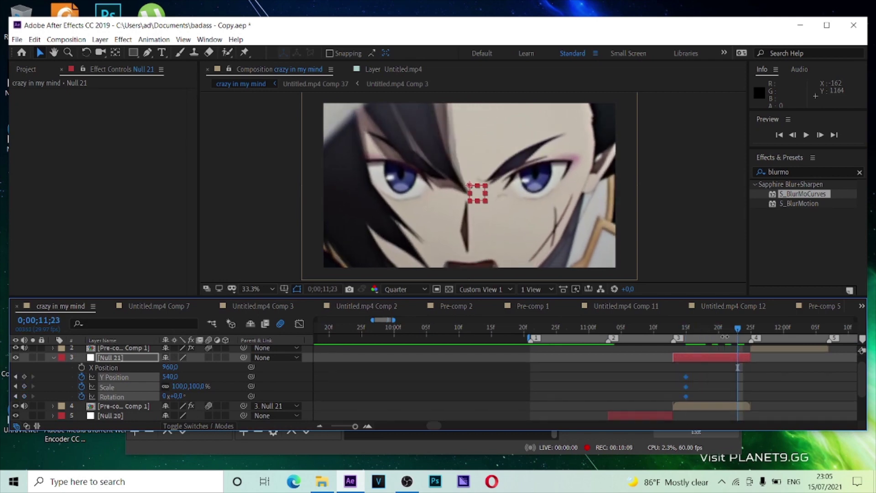
click(81, 368)
click(82, 377)
drag(168, 367, 317, 365)
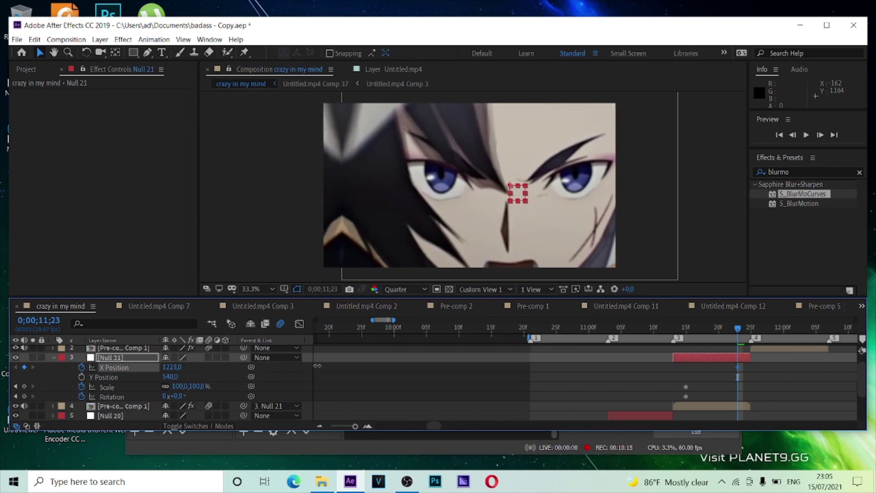
drag(697, 335, 686, 331)
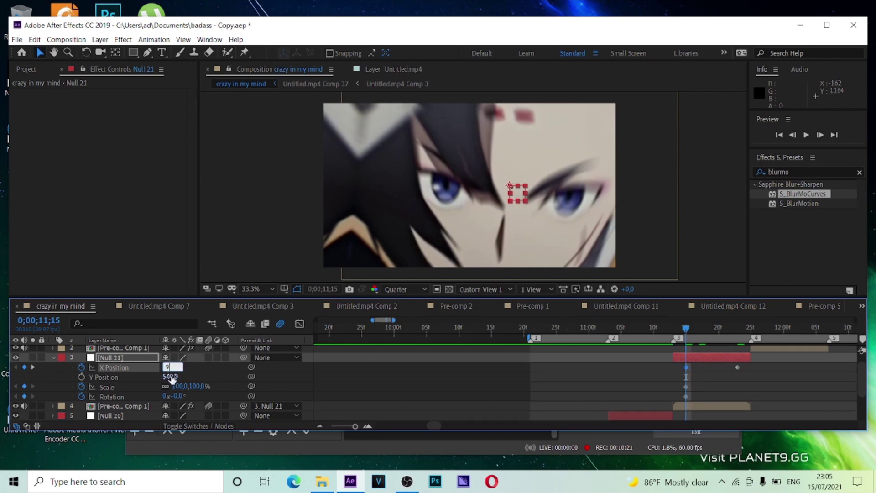
key(Return)
Set Null 21's Scale to 35% and Rotation to 40° at 0;00;11;23
drag(711, 341, 738, 330)
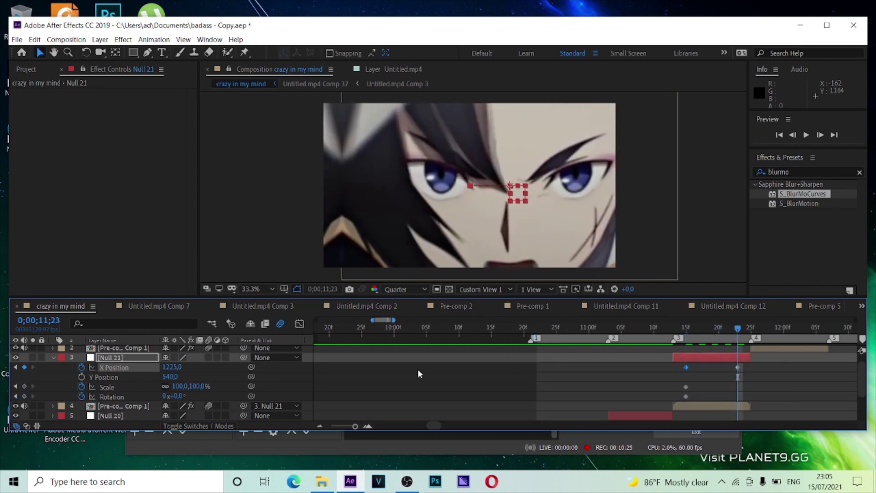
click(195, 386)
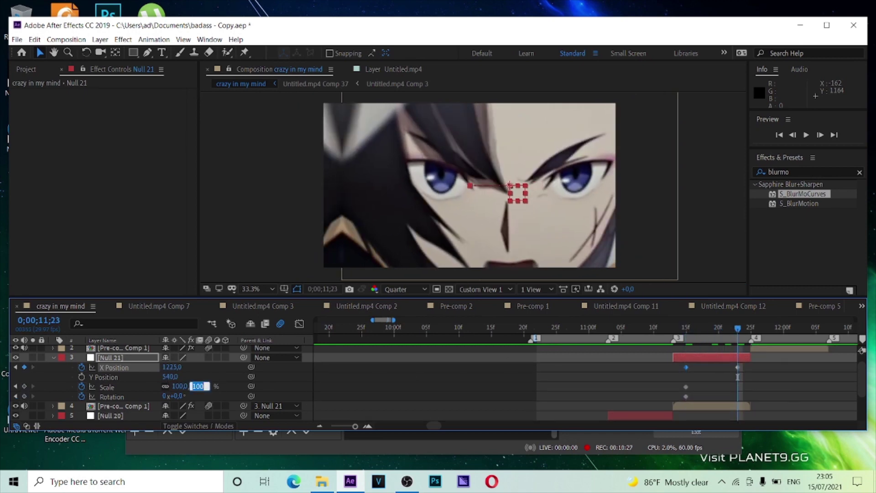
text(35)
key(Return)
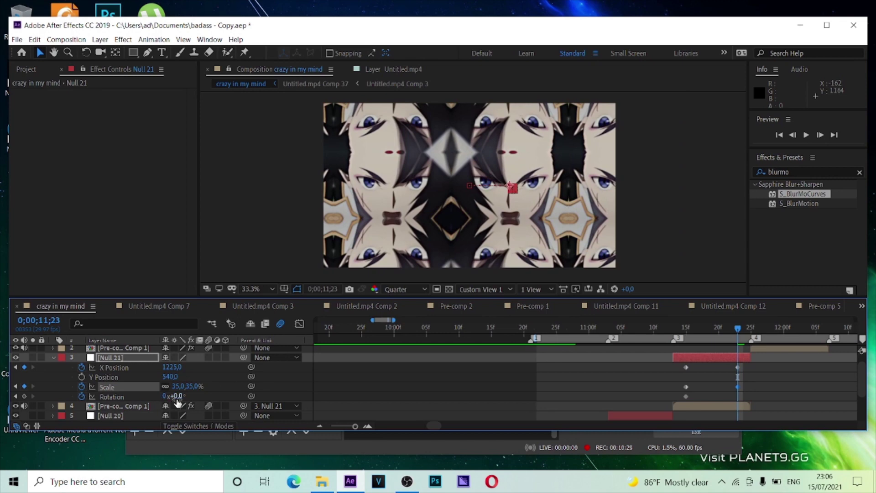
text(40)
key(Return)
Apply Easy Ease to all of Null 21's keyframes and move the end keyframes to the null's end at marker 4
drag(758, 365, 631, 398)
key(F9)
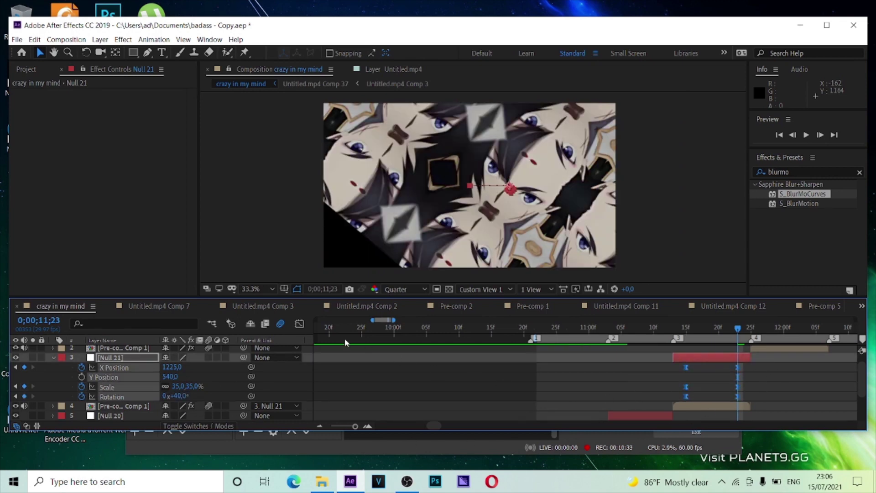
drag(767, 363, 732, 399)
drag(739, 368, 752, 368)
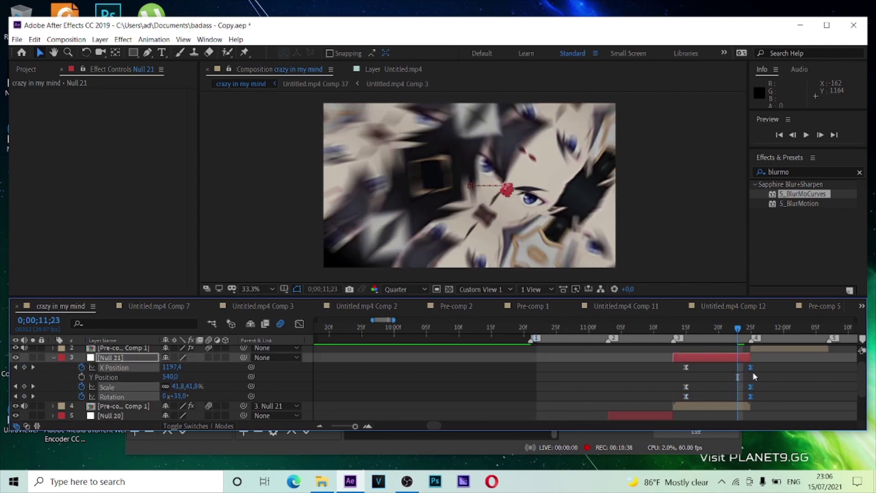
Reshape the X Position value curve so it stays flat at first and rises steeply at the last keyframe
click(297, 325)
click(136, 368)
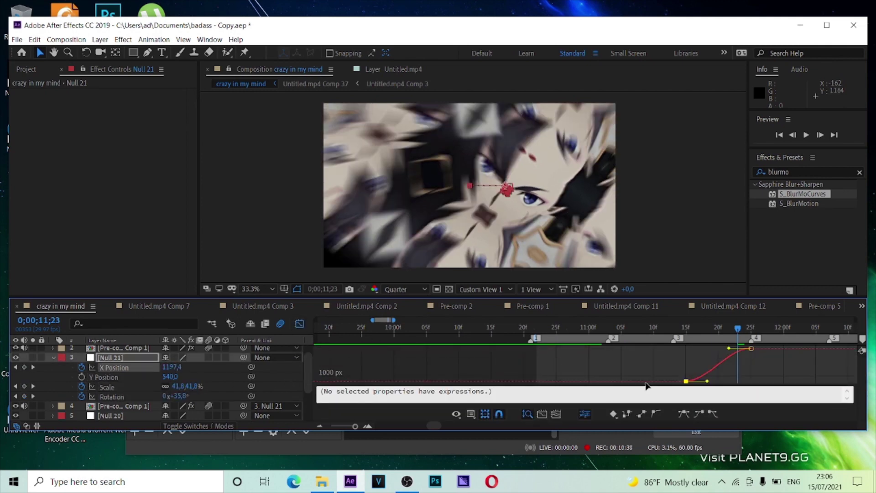
drag(706, 382, 745, 379)
click(716, 380)
drag(779, 352, 638, 389)
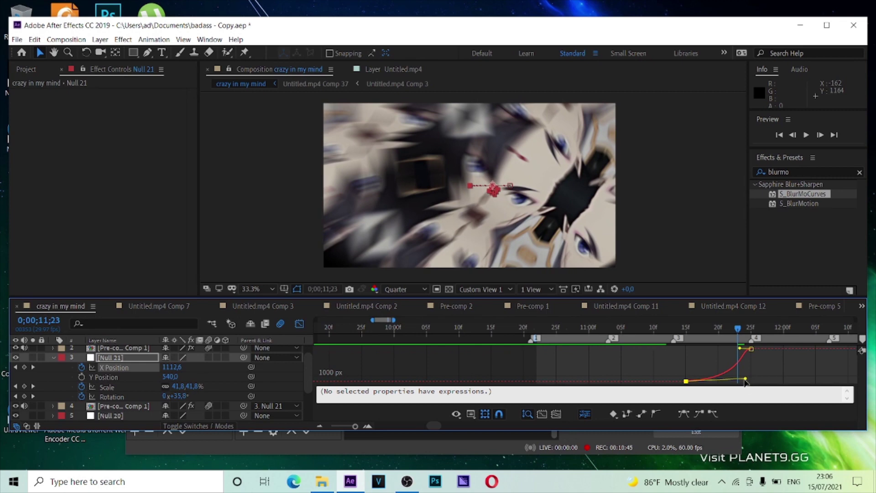
drag(747, 381, 747, 380)
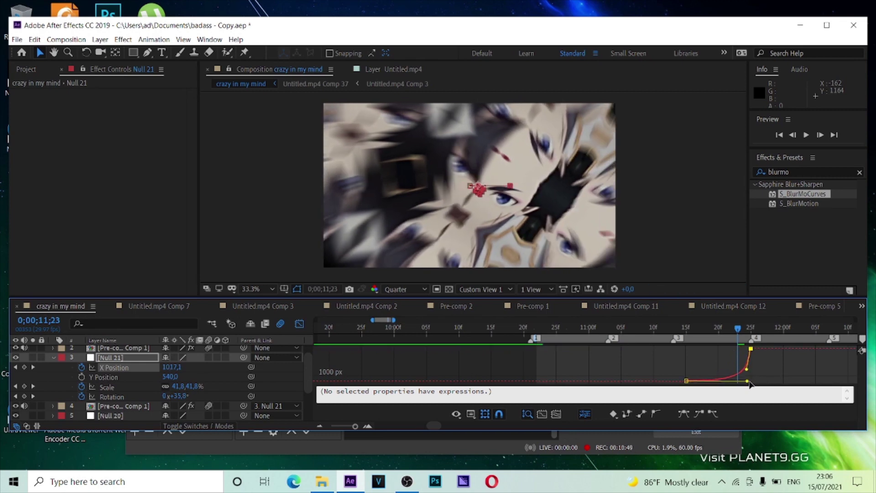
mouse_move(747, 381)
mouse_down()
mouse_move(748, 370)
mouse_move(753, 385)
mouse_up()
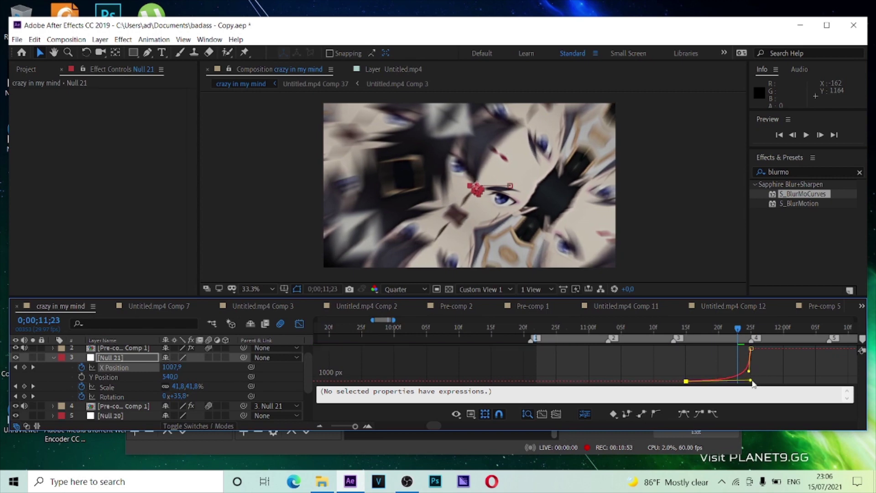
Reshape the Scale and Rotation curves to stay flat at first and change steeply just before the last keyframe
click(151, 386)
drag(824, 365, 763, 359)
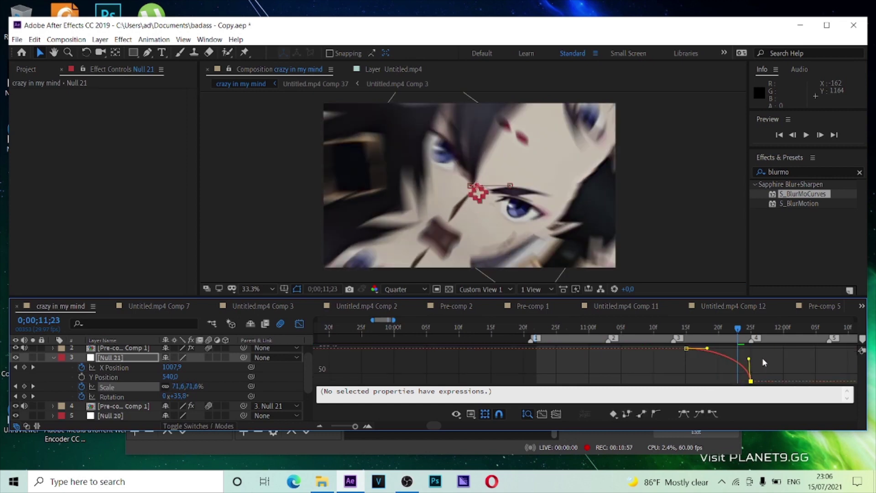
drag(707, 350, 758, 354)
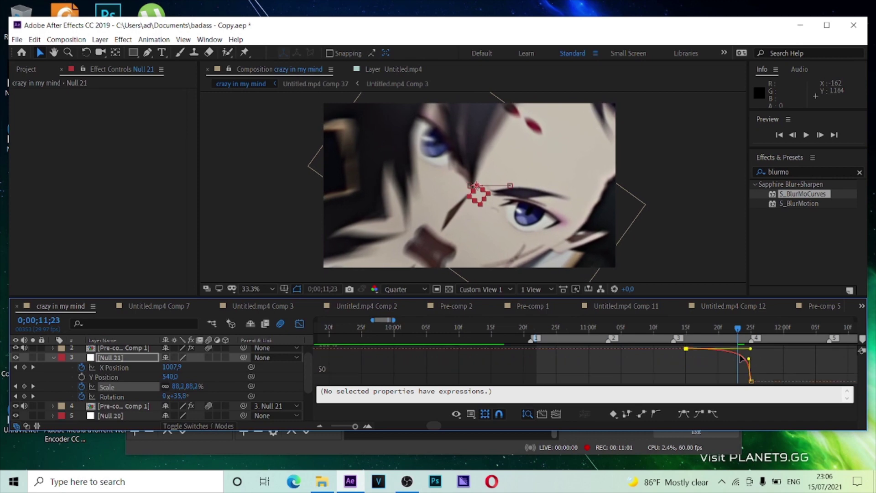
click(114, 397)
click(686, 381)
mouse_move(746, 379)
mouse_down()
mouse_move(773, 372)
mouse_move(752, 381)
mouse_up()
drag(729, 349, 796, 370)
Play back the transitions from 0;00;10;16 and scrub through the end of Null 21 to check its motion
drag(738, 330, 497, 367)
key(space)
key(space)
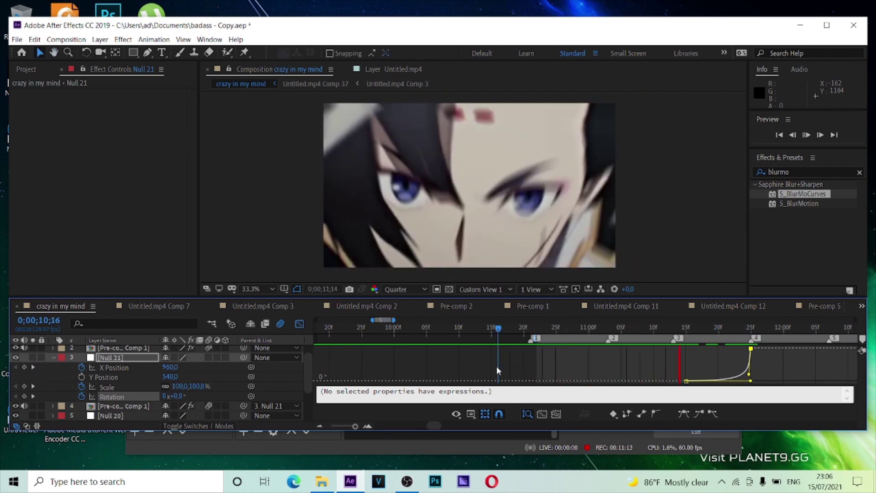
key(space)
drag(660, 339, 743, 340)
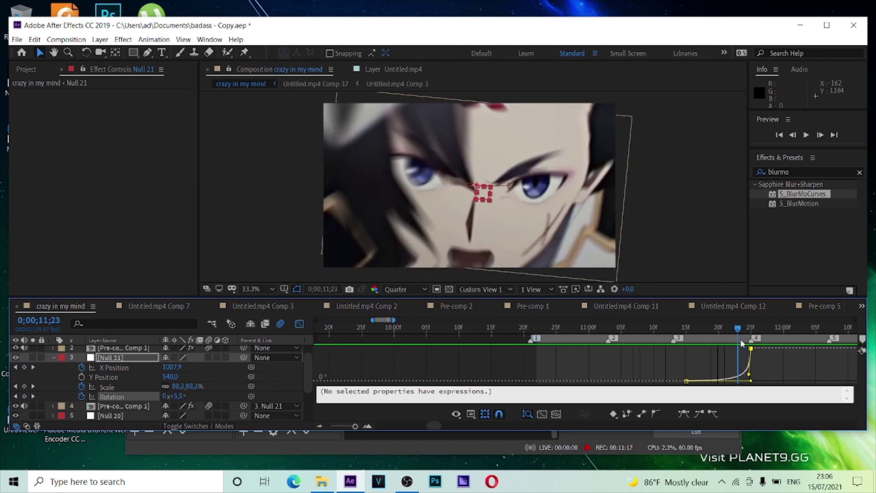
Duplicate Adjustment Layer 6, place the copy above Null 21 and shift it in time so it ends at marker 4
click(300, 325)
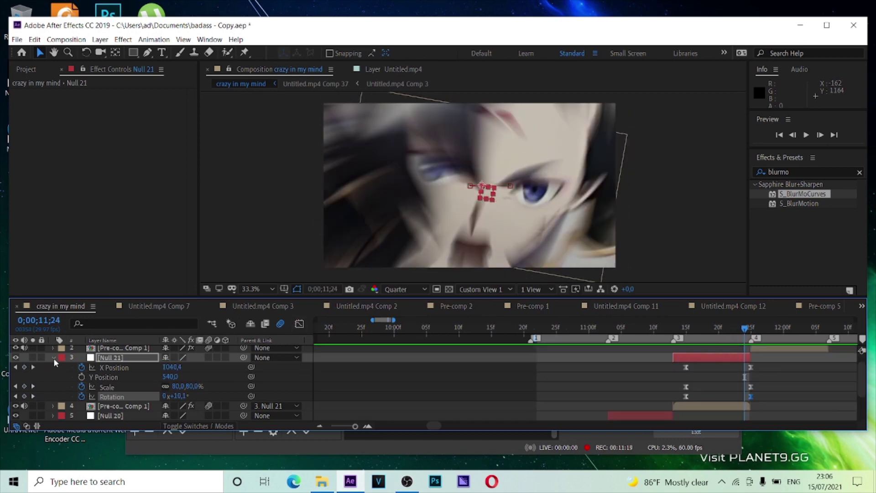
click(54, 358)
click(583, 387)
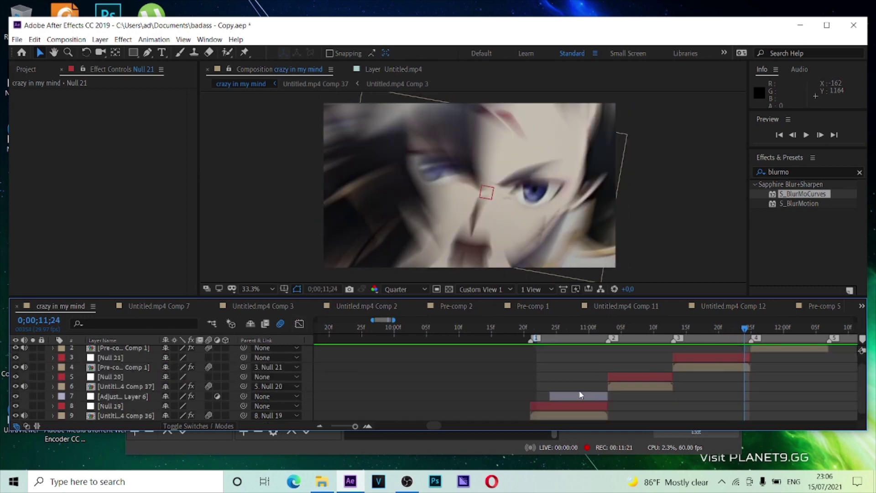
click(580, 395)
key(ctrl+d)
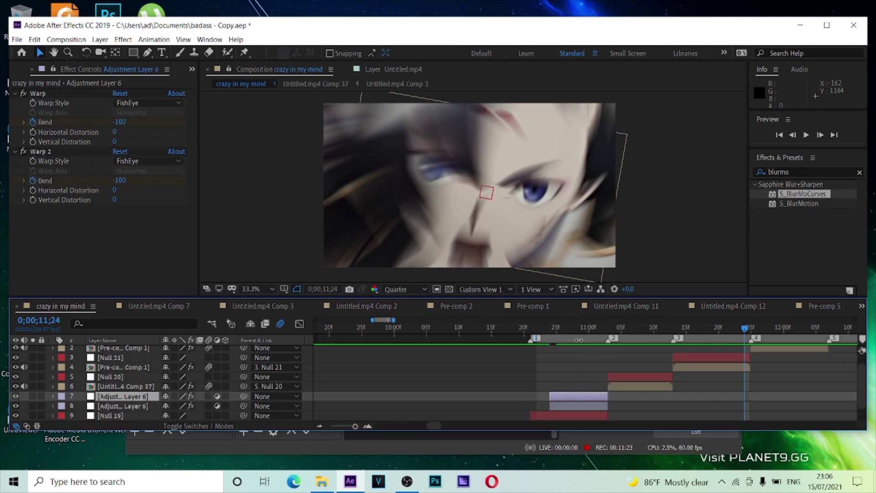
drag(578, 338, 559, 338)
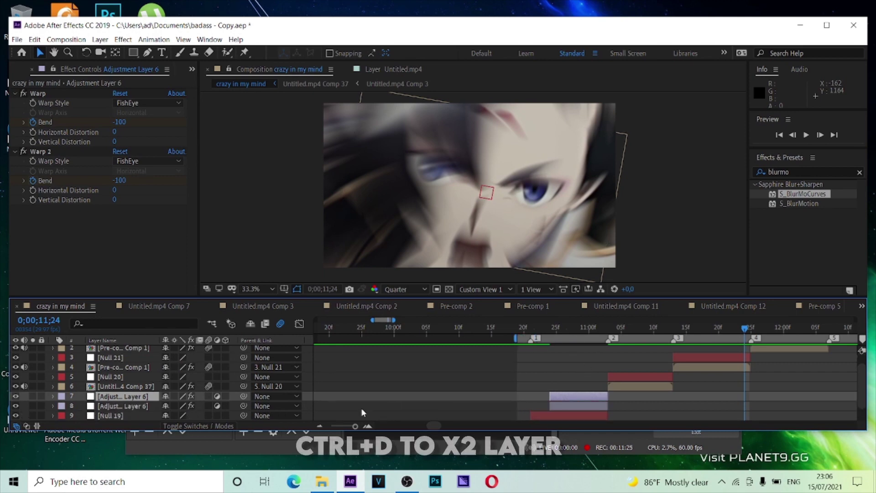
drag(142, 398, 129, 356)
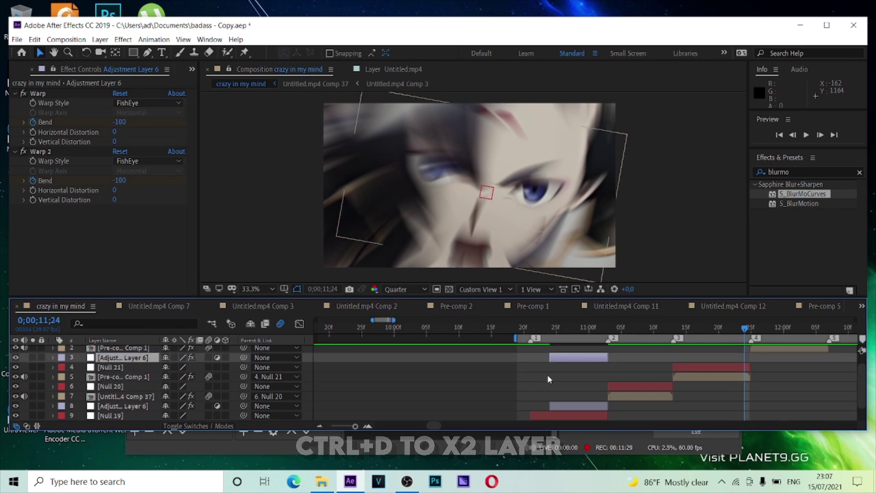
drag(590, 358, 469, 379)
Play back the transitions from 0;00;10;13 to check the duplicated warp adjustment layer
click(731, 334)
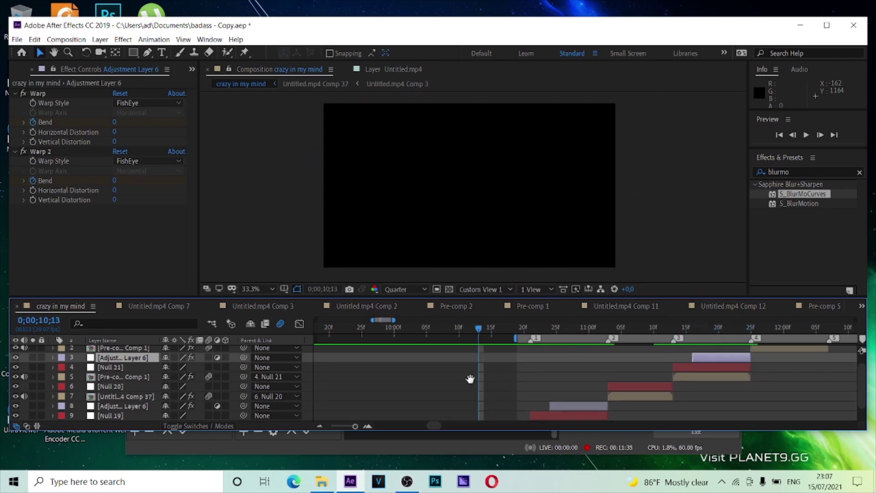
key(space)
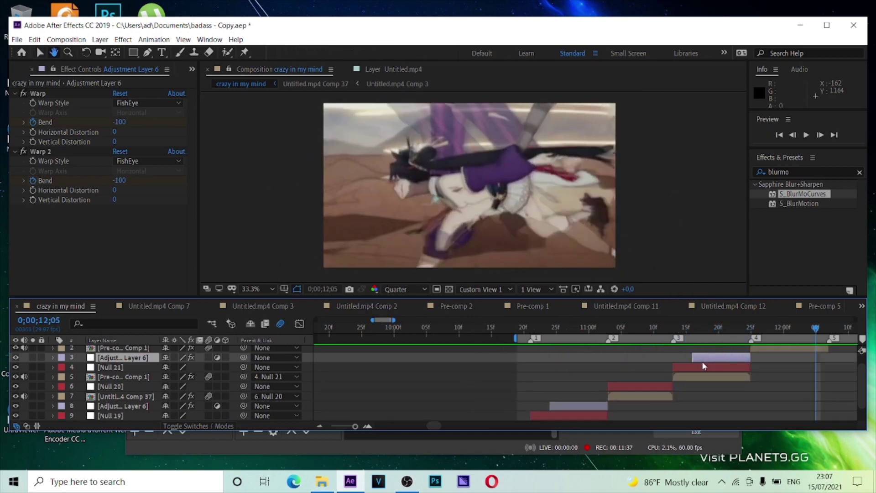
scroll(705, 363, down, 2)
click(748, 414)
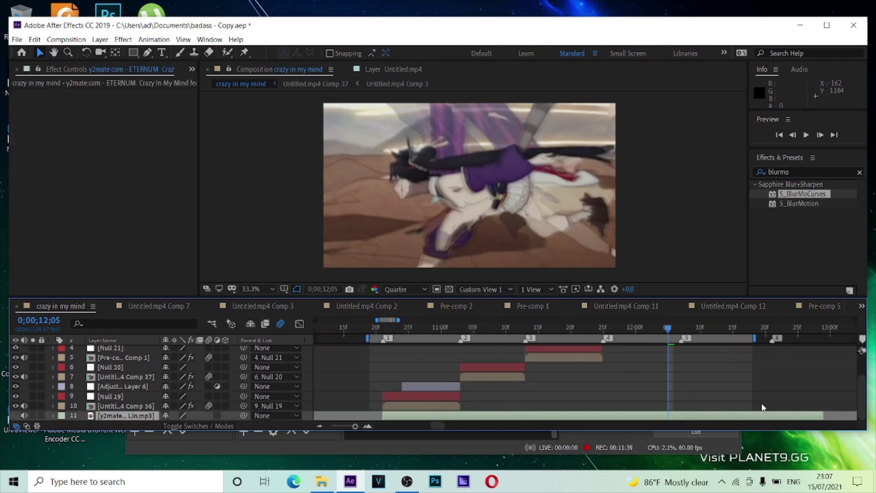
scroll(632, 352, up, 3)
Apply S_BlurMoCurves to the Pre-comp 2 Comp 1 clip and keyframe Z Dist, Rotate and Shift X at 0;00;12;05
click(630, 359)
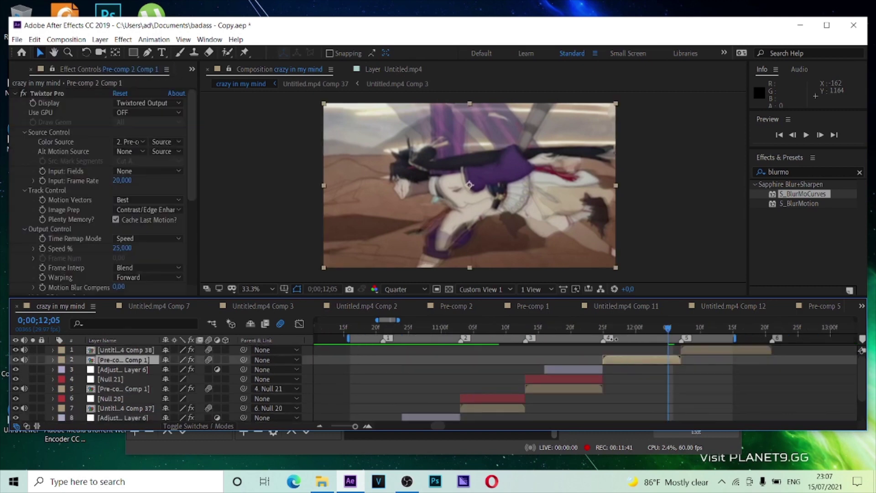
drag(620, 340, 403, 369)
key(space)
key(space)
key(Page_Up)
double_click(803, 193)
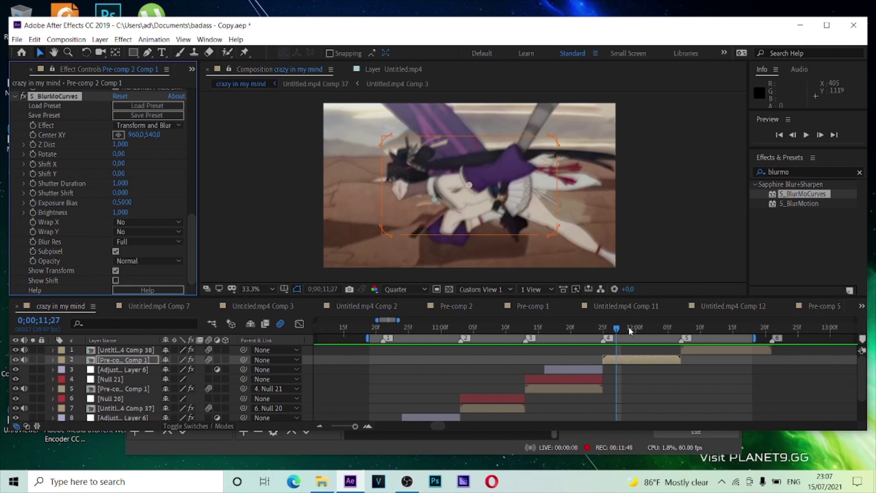
click(668, 328)
drag(33, 143, 34, 164)
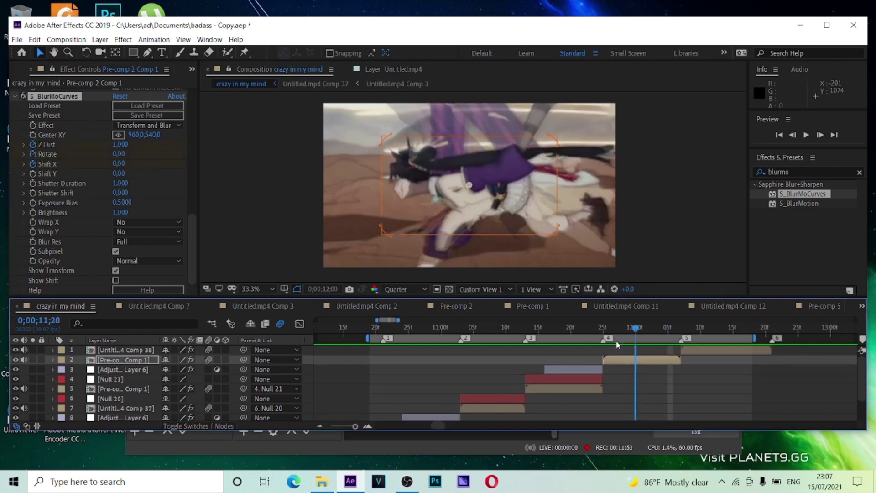
Set Z Dist to 0.530 and Rotate to -29 at 0;00;11;25, and open the Shift X value for editing
click(603, 338)
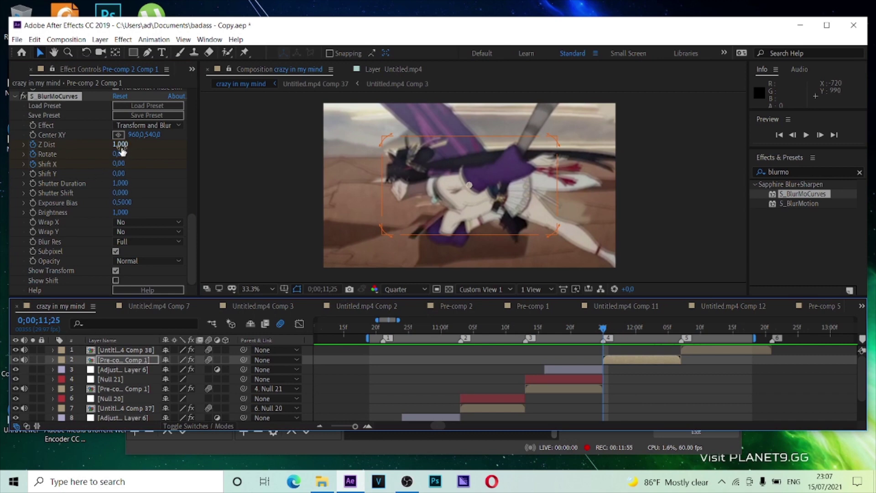
drag(120, 144, 102, 159)
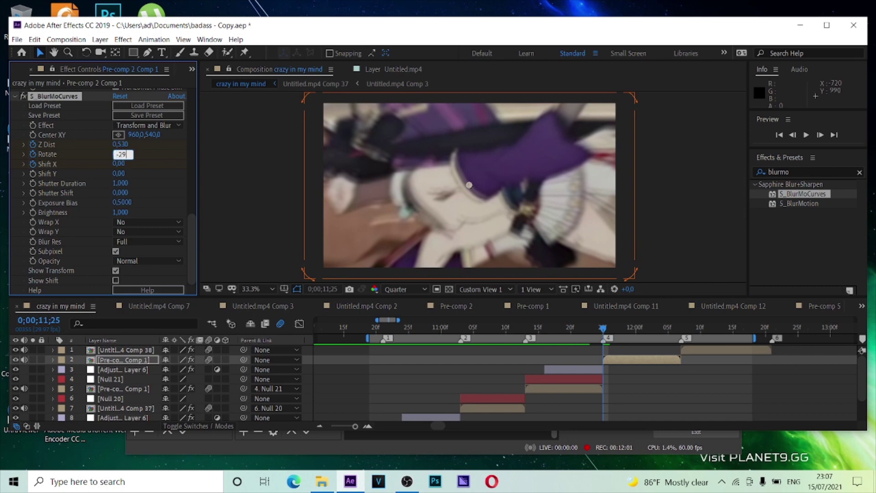
key(Return)
click(120, 164)
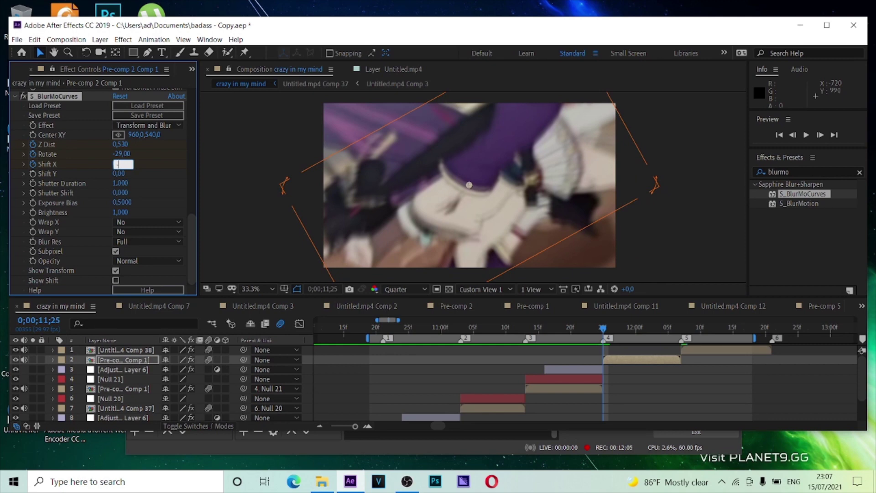
Set Shift X to -760 in the clip's S_BlurMoCurves effect and bend its Z Dist curve to rise steeply, then ease out
key(Return)
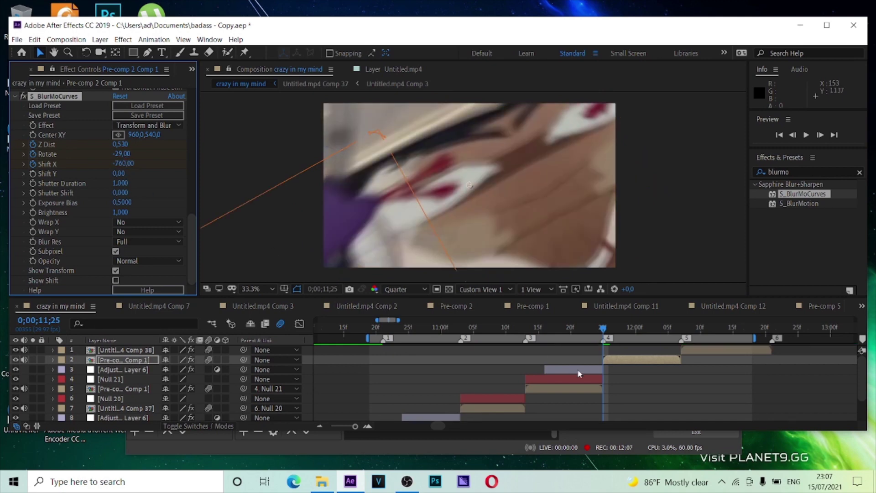
key(u)
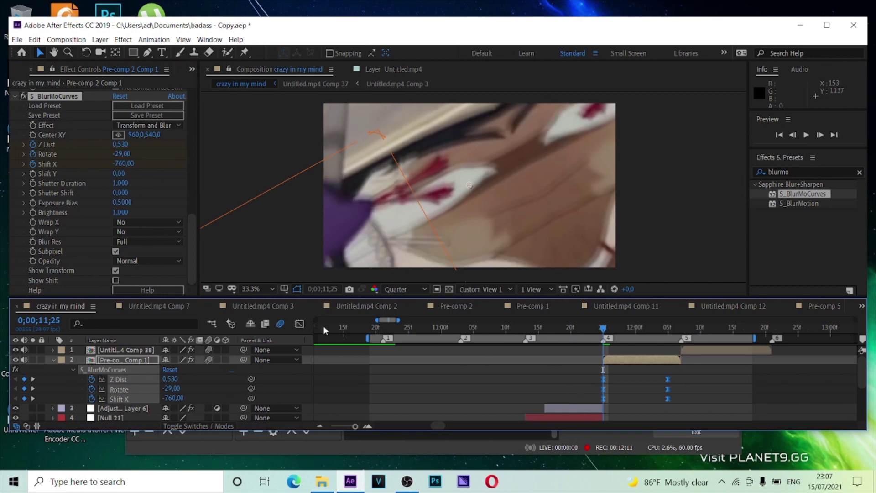
click(299, 323)
click(230, 378)
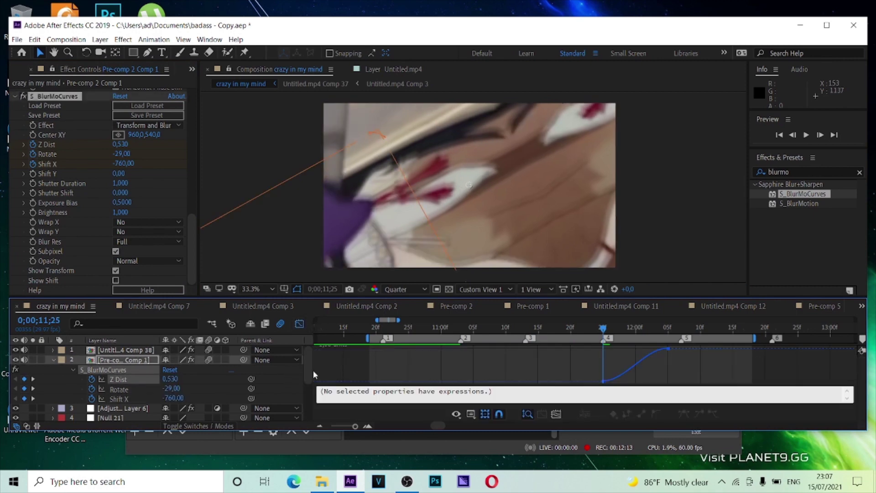
click(603, 381)
drag(625, 381, 586, 348)
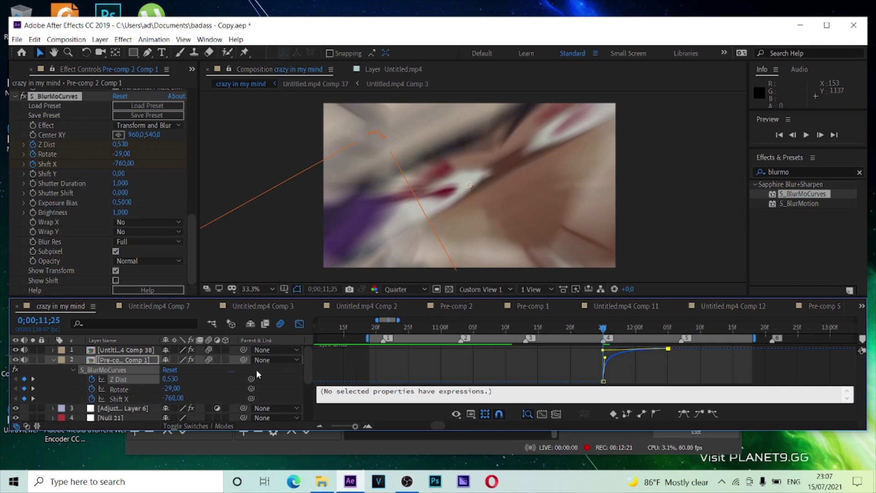
Shape the Rotate and Shift X curves to shoot up at the first keyframe and flatten gradually toward the last
click(150, 391)
drag(682, 373, 573, 351)
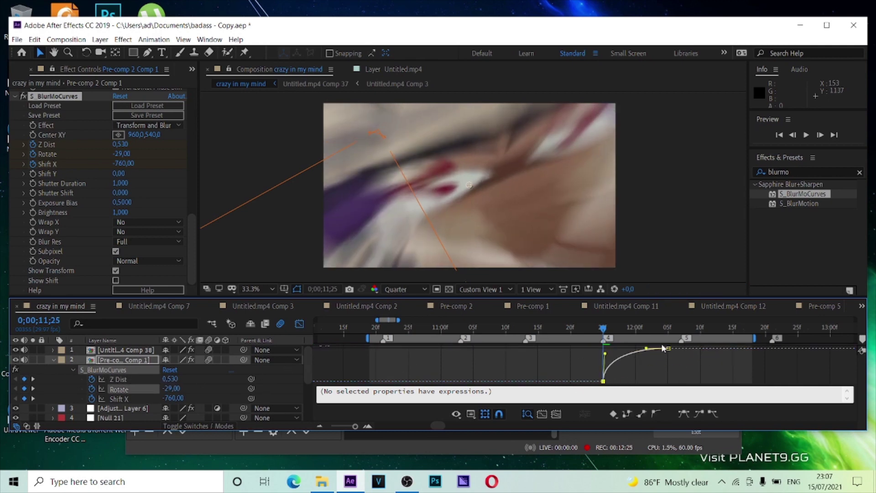
drag(646, 349, 596, 347)
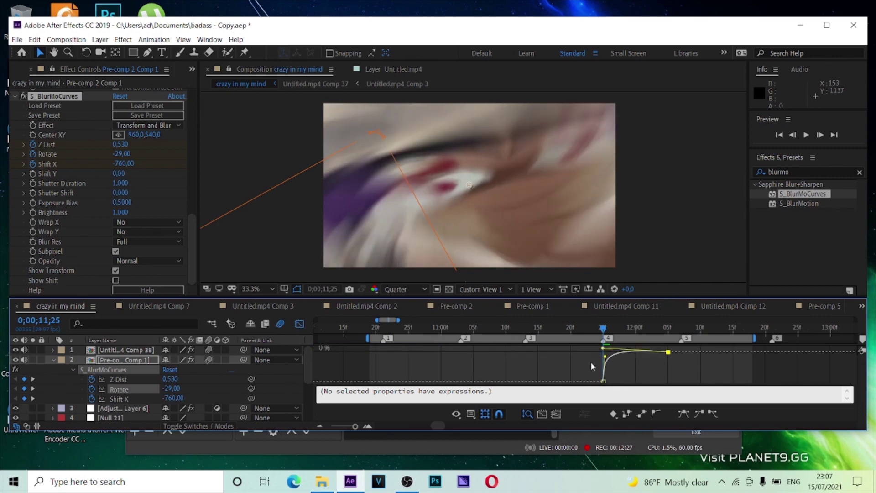
click(153, 400)
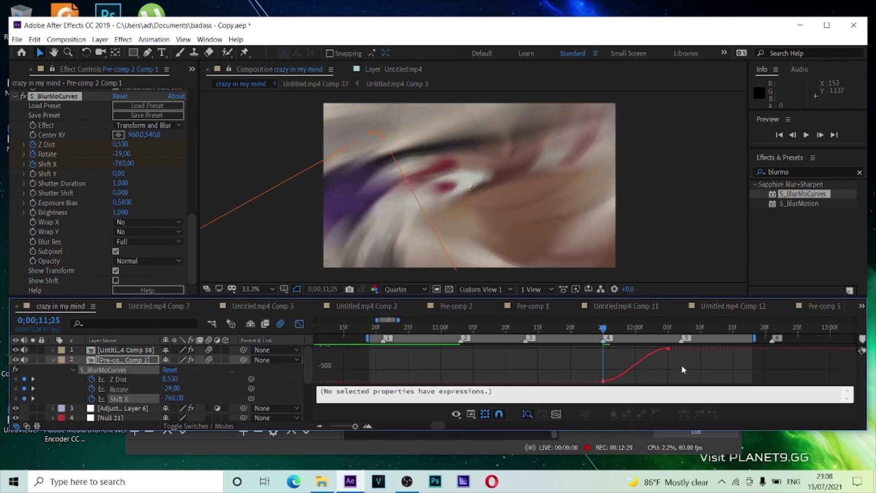
drag(585, 361, 577, 357)
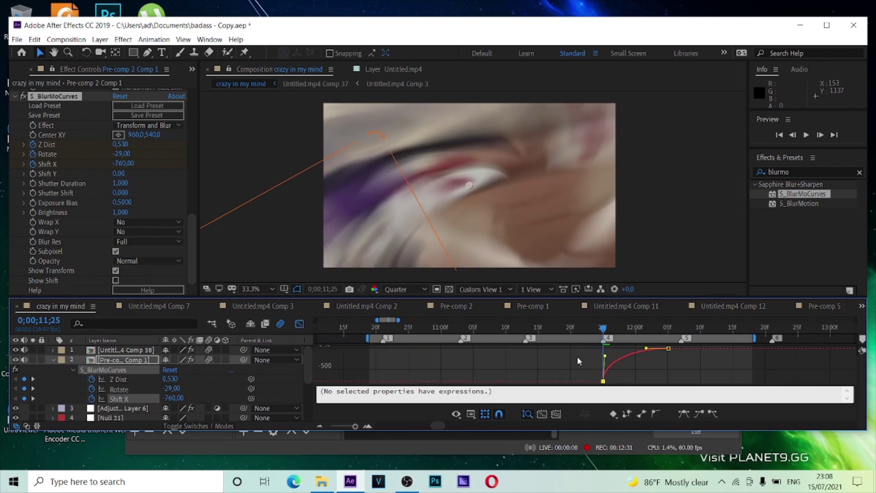
drag(646, 348, 374, 350)
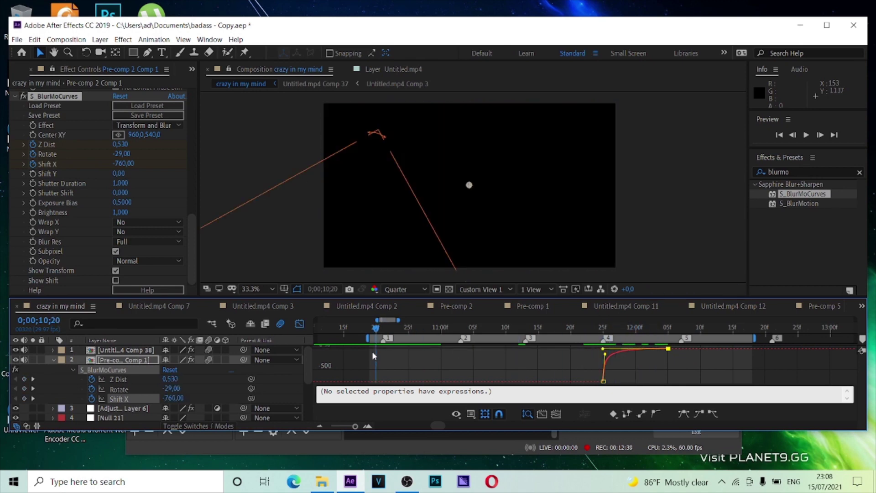
Preview the blurred transition from 0;00;10;20, close the graph editor and collapse the clip's properties
key(space)
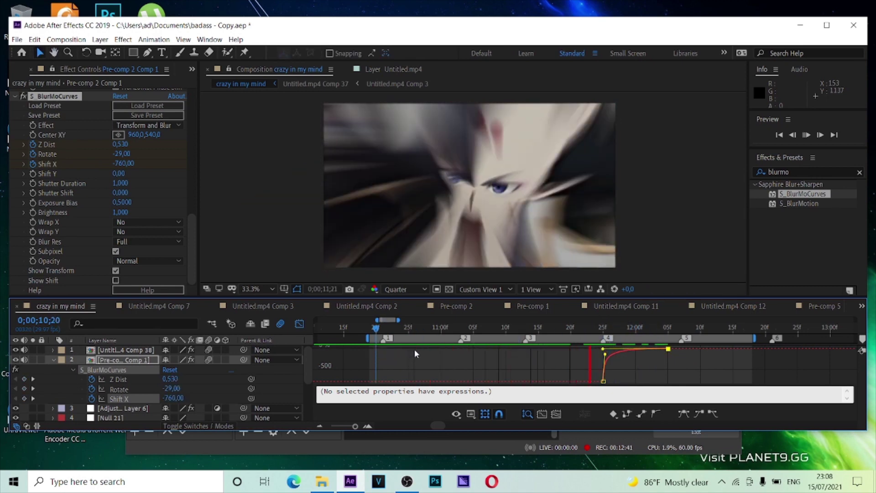
key(space)
key(space)
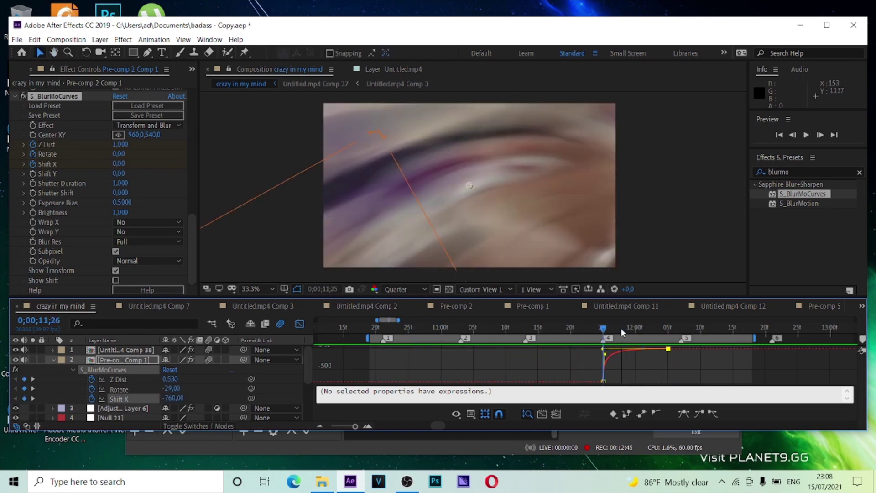
key(space)
click(300, 324)
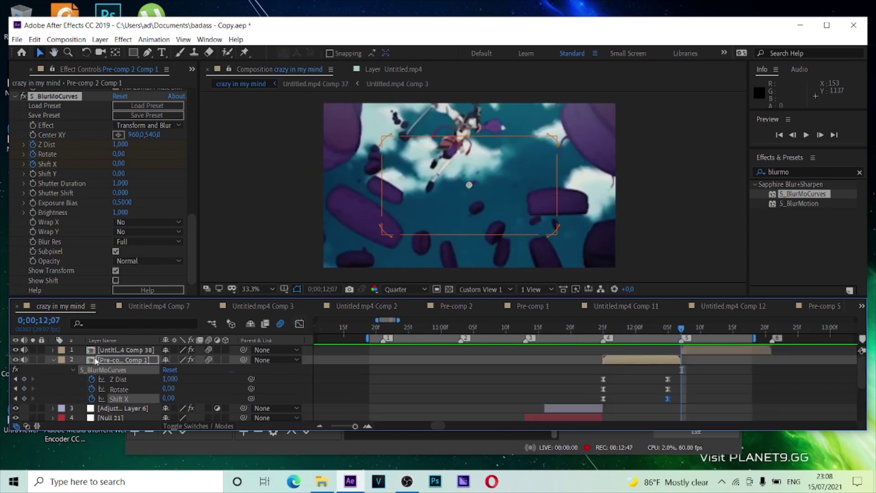
click(53, 360)
Add a null object above the clip and remove the part of it before 0;00;11;25
key(shift+Page_Up)
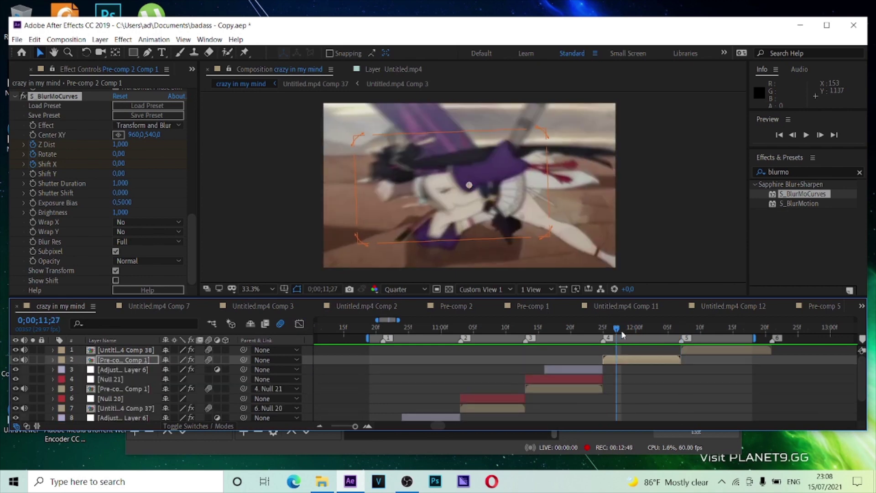
key(ctrl+alt+shift+y)
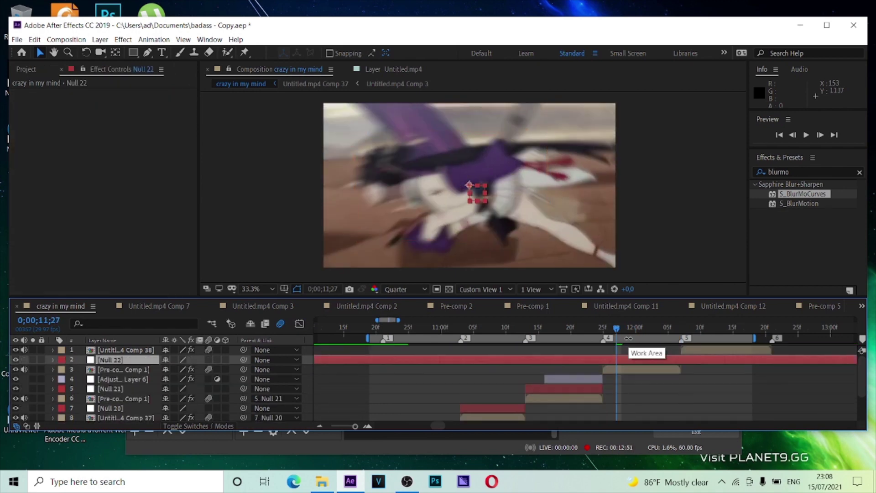
key(Page_Up)
key(Page_Up)
key(ctrl+shift+d)
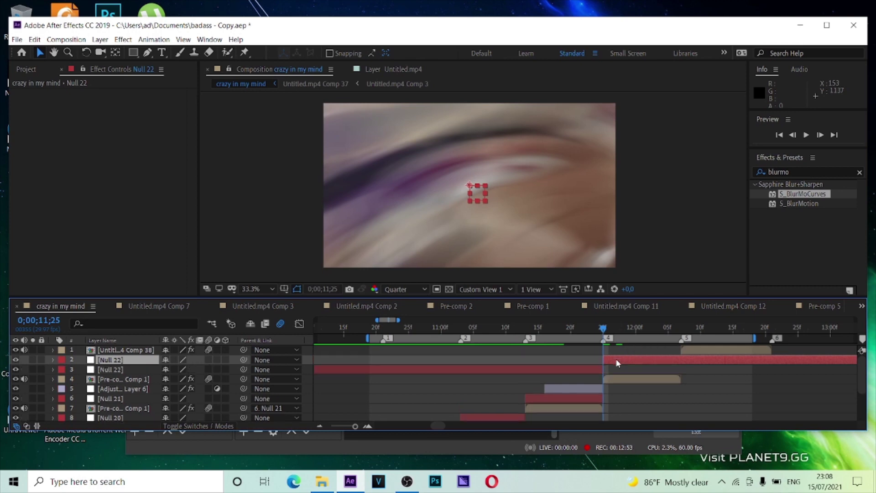
click(590, 371)
key(Delete)
Trim the new null's end to 0;00;12;07 and parent the clip directly below to it
key(5)
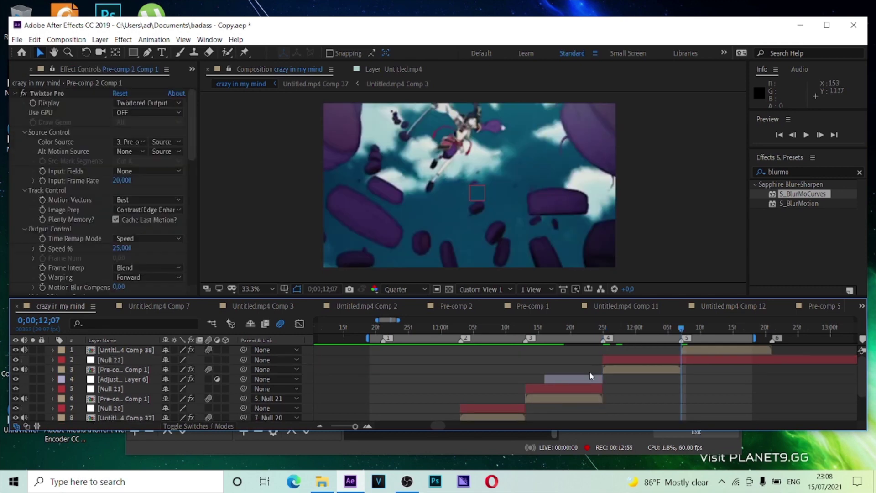
key(ctrl+shift+d)
key(Delete)
click(642, 363)
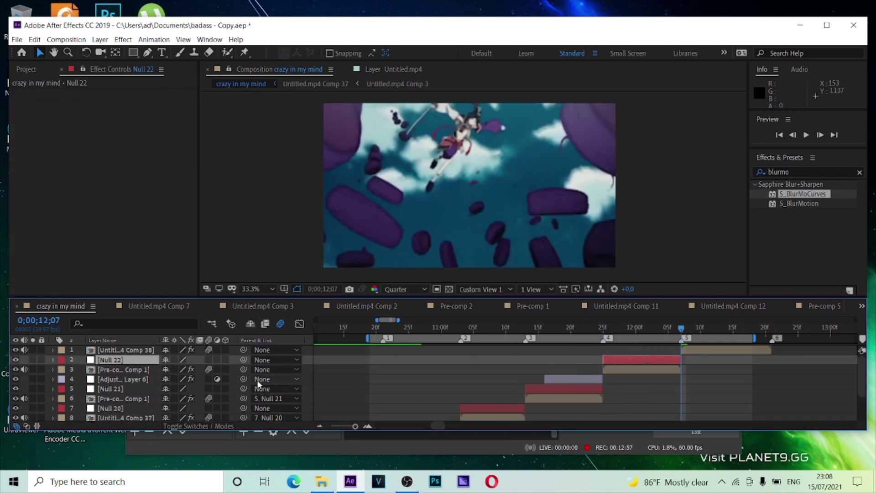
drag(244, 370, 150, 361)
Separate the null's position dimensions and start keyframing X Position, Scale and Rotation at 0;00;11;26
drag(639, 334, 608, 342)
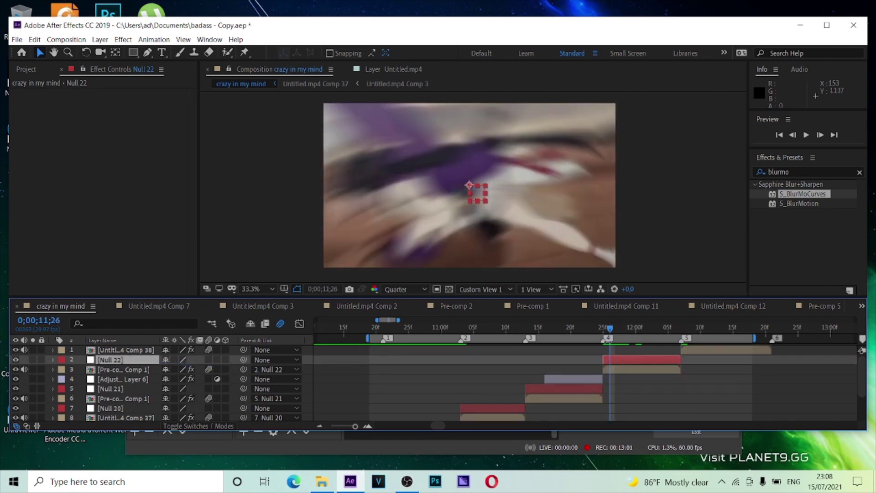
key(p)
key(shift+s)
key(shift+r)
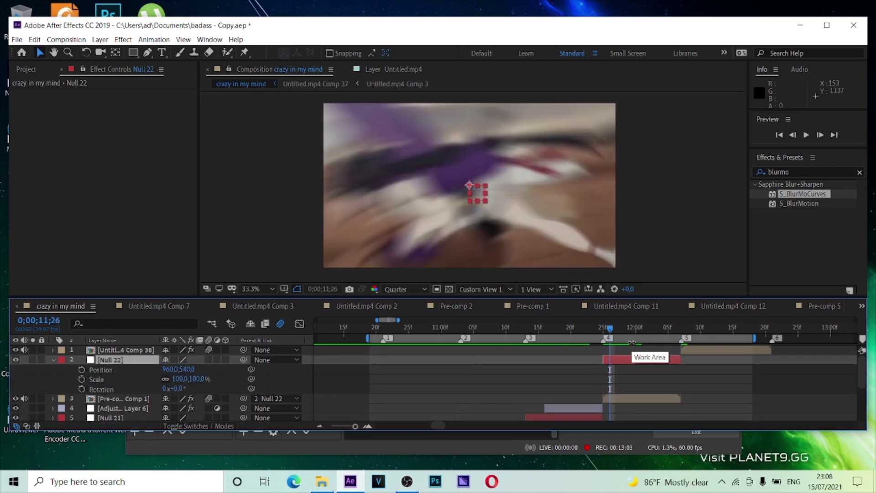
right_click(131, 371)
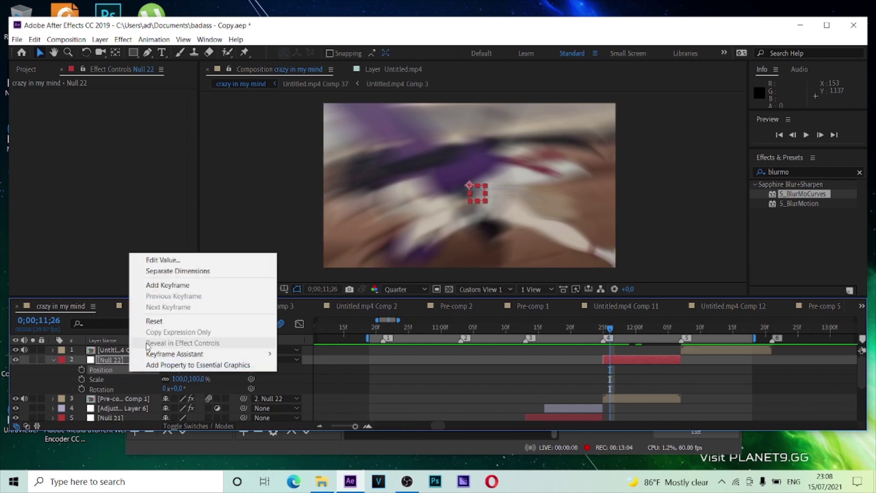
click(176, 271)
click(81, 369)
click(81, 389)
click(81, 398)
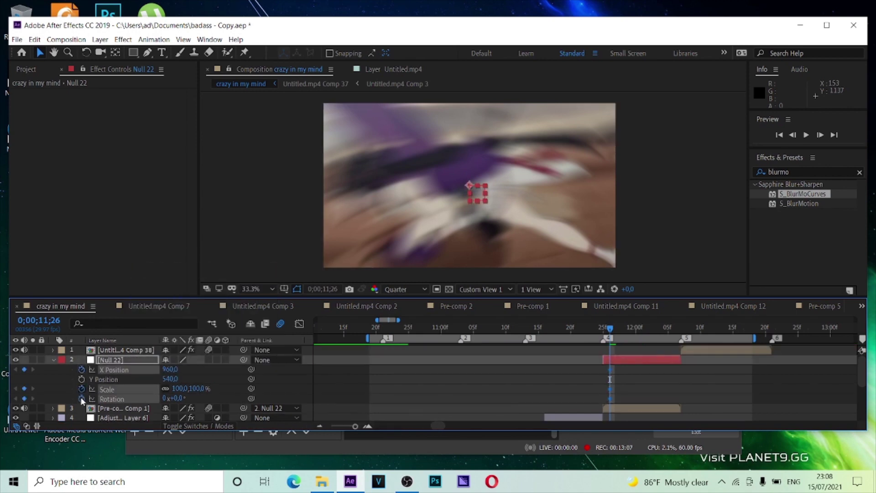
Keyframe the null at 0;00;12;02 with X Position 725, Scale 35% and Rotation -40°
drag(614, 336, 649, 349)
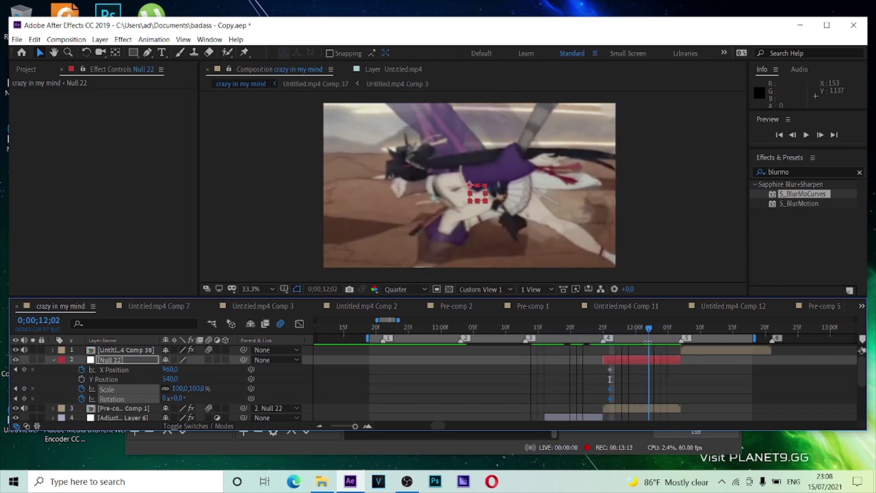
drag(170, 369, 63, 369)
click(196, 388)
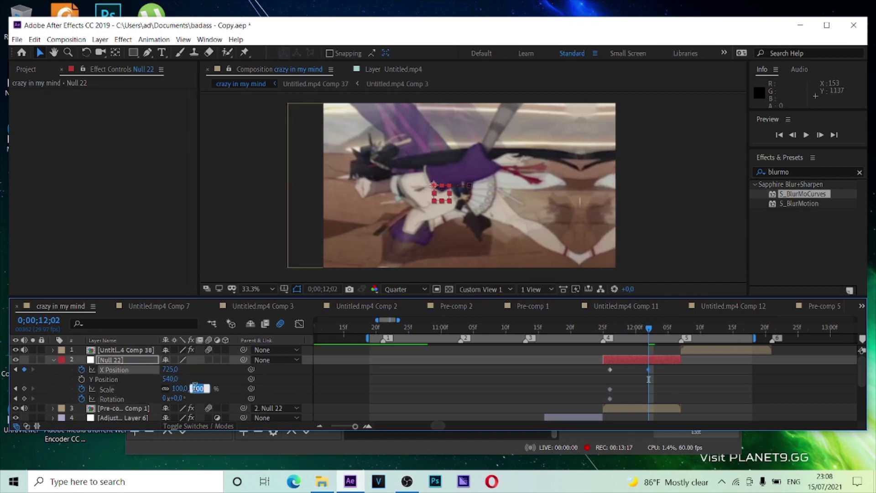
key(Return)
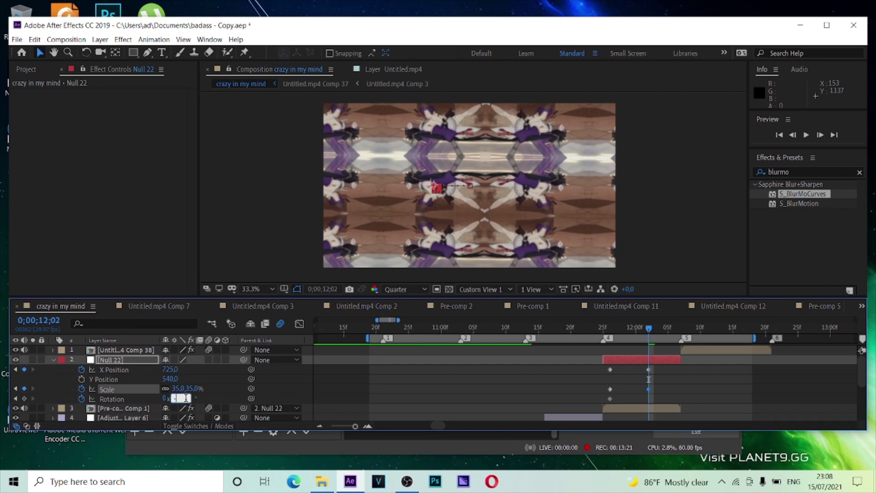
key(Return)
Ease all of the null's keyframes and move the second set to the end of its layer at 0;00;12;07
drag(666, 365, 578, 399)
click(648, 390)
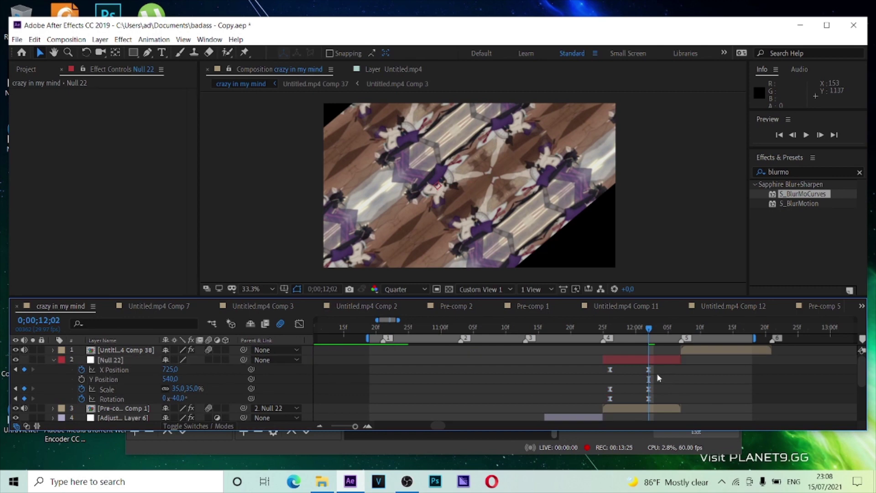
drag(651, 369, 681, 377)
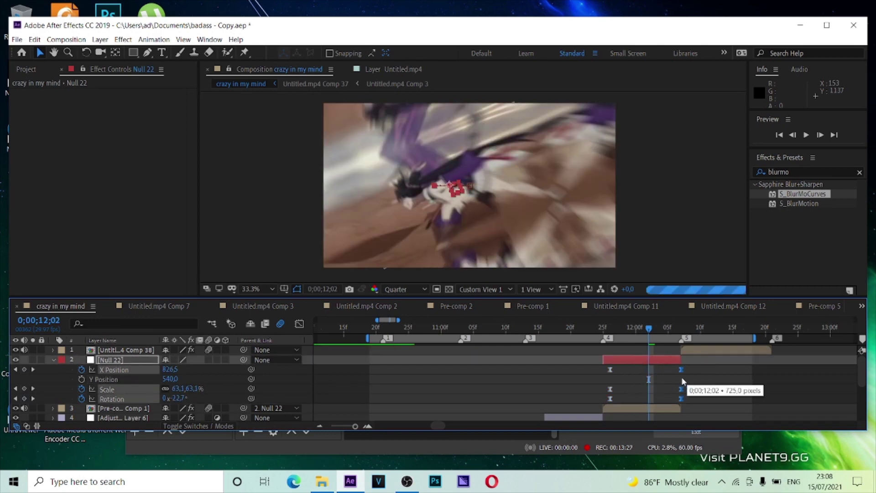
Bend the null's X Position and Rotation curves to start flat and drop sharply at the last keyframe
click(300, 324)
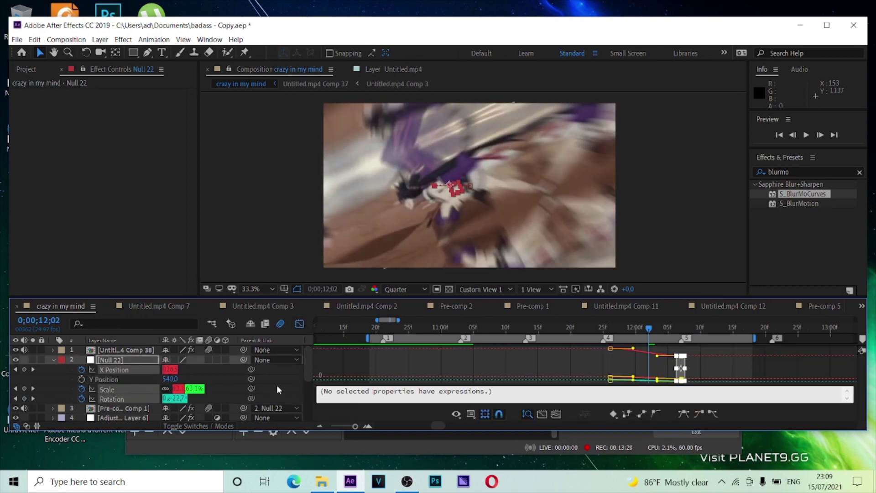
drag(723, 370, 682, 350)
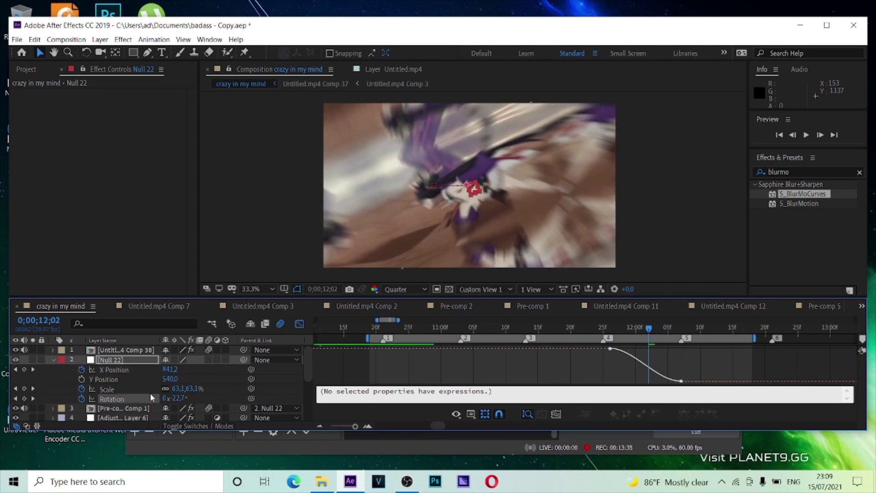
click(682, 380)
drag(657, 381, 678, 361)
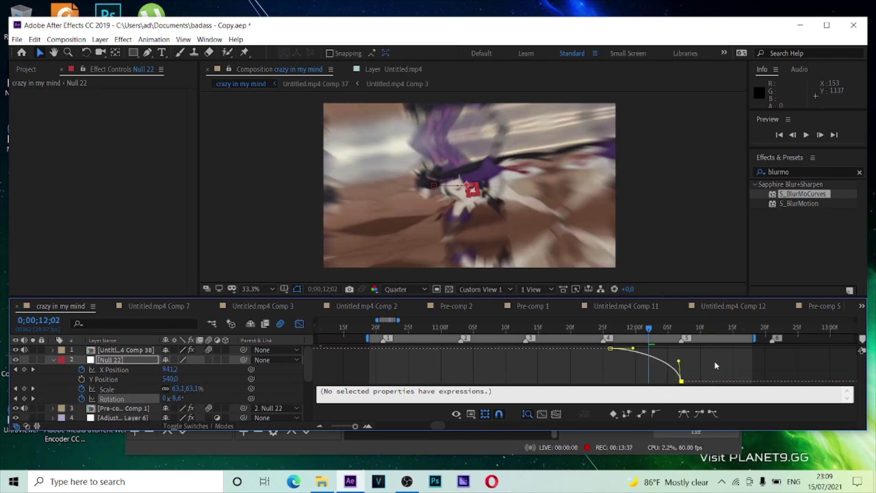
drag(696, 354, 679, 360)
Reshape the null's Scale curve to stay nearly flat and fall steeply just before the last keyframe
click(109, 388)
click(660, 373)
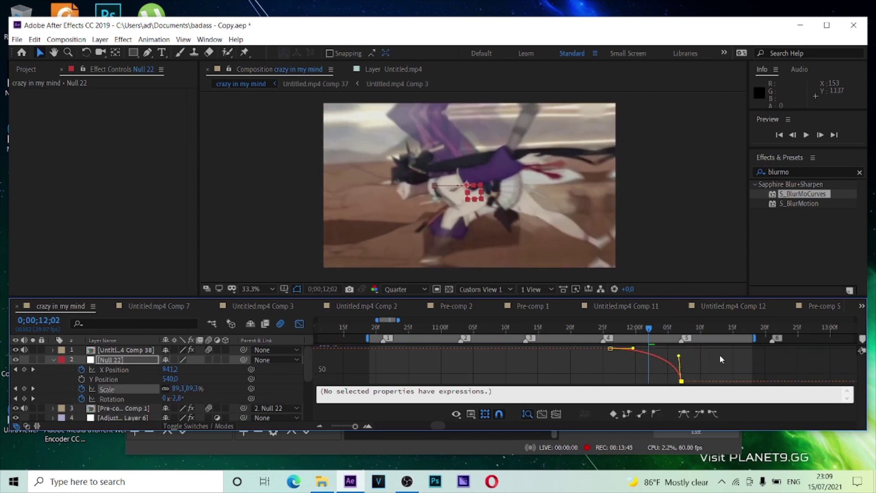
drag(635, 348, 692, 354)
Scrub and play back the section around the null's animation to check the outgoing transition
drag(646, 327, 638, 347)
key(space)
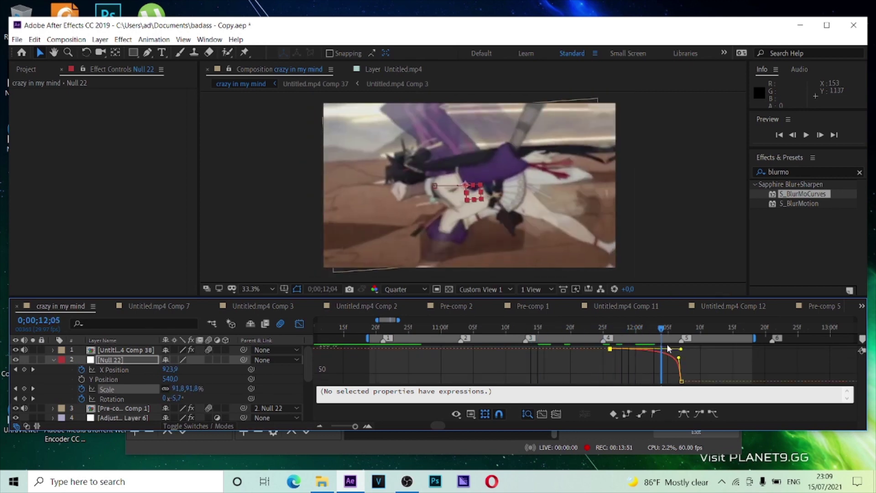
click(573, 335)
key(space)
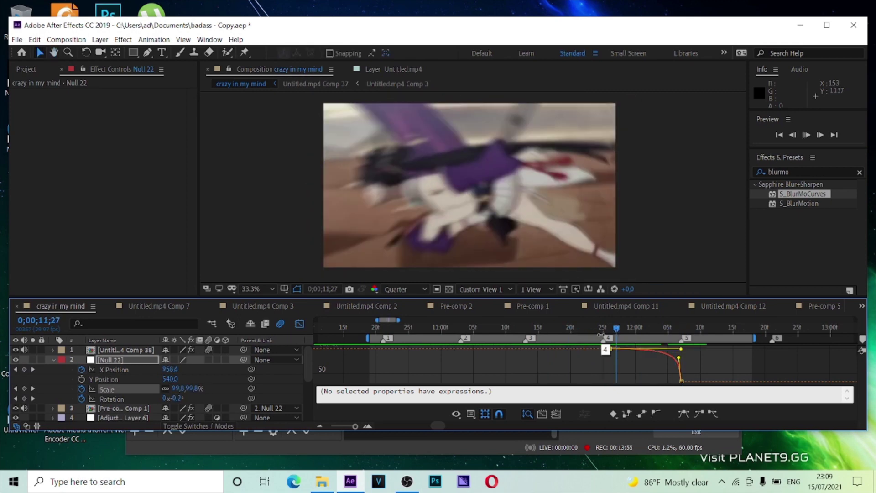
key(space)
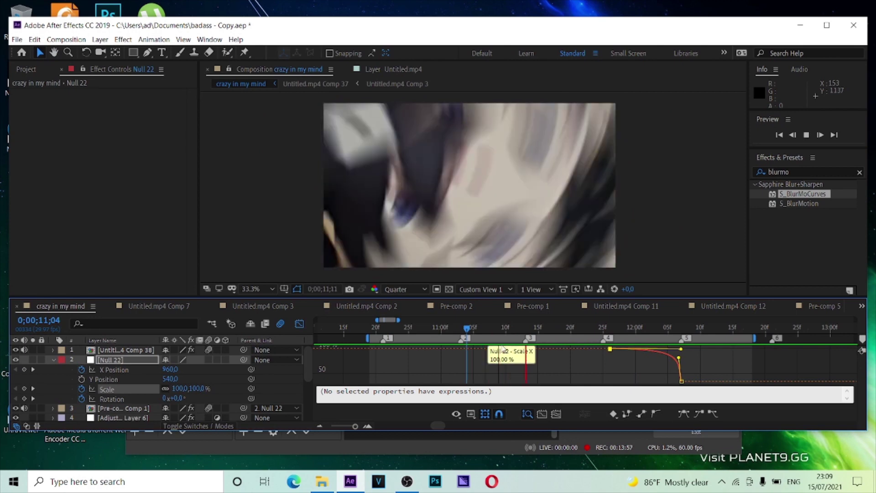
key(space)
Close the graph editor and collapse the null's keyframed properties
click(300, 323)
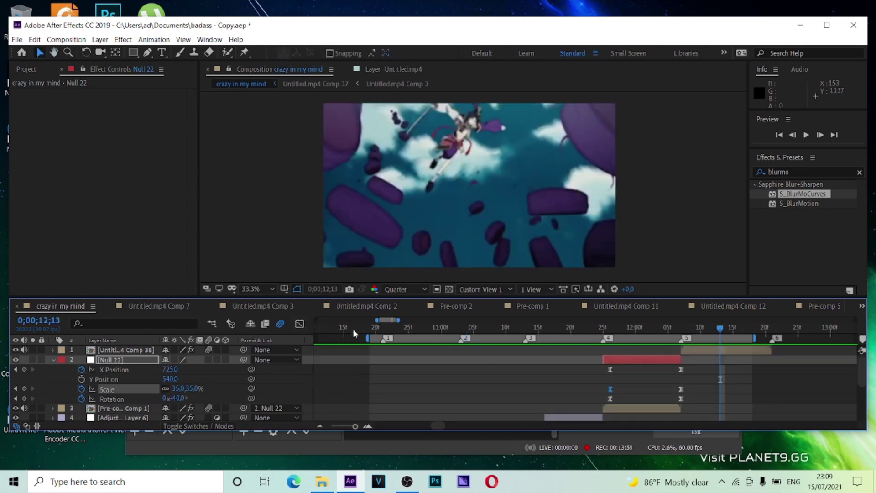
key(u)
key(u)
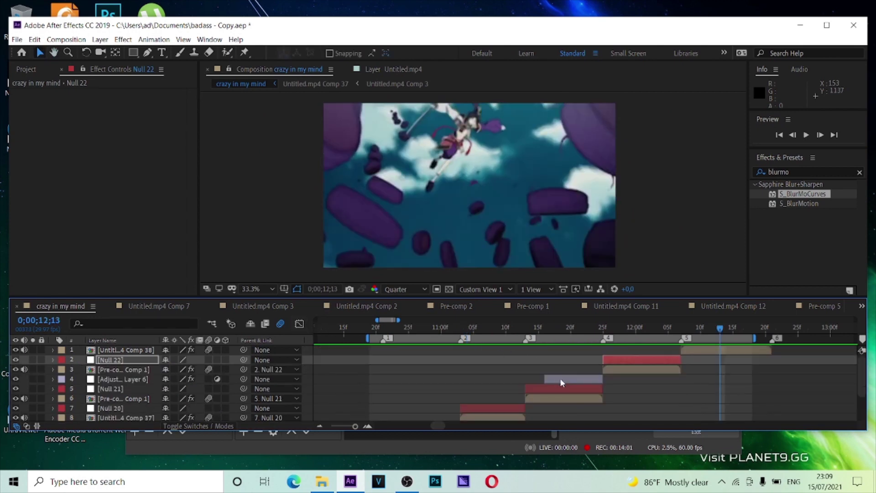
Duplicate Adjustment Layer 6 and place the copy above Null 22, over the closing part of that null's span
click(560, 378)
key(ctrl+d)
drag(108, 382, 256, 359)
Play back the sequence repeatedly from around its first marker to check the transitions with the duplicated adjustment layer
drag(577, 359, 388, 359)
key(space)
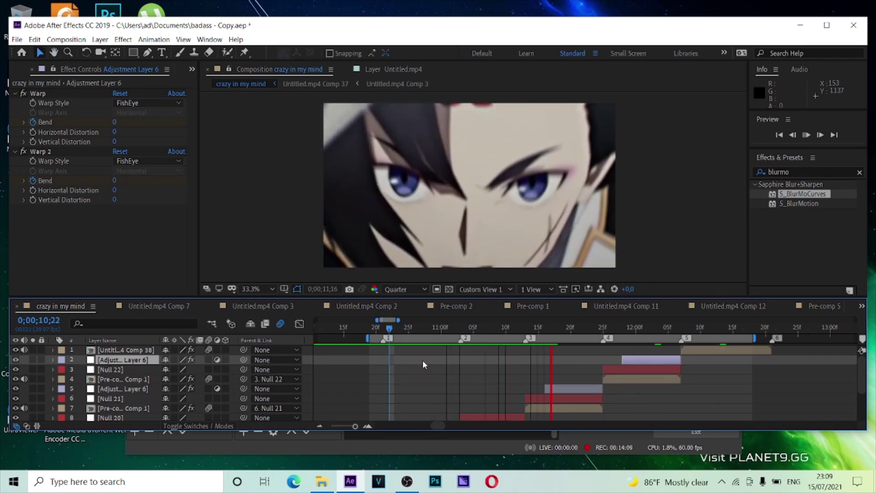
drag(491, 335, 359, 353)
key(space)
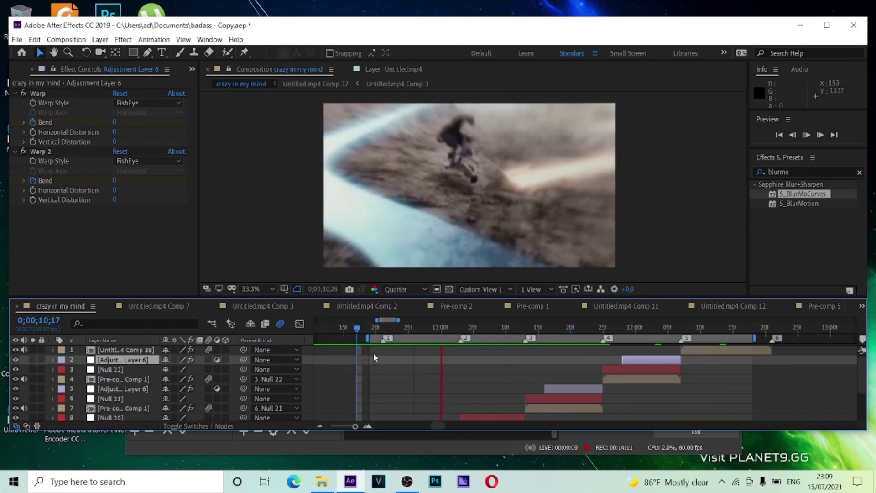
key(space)
click(350, 327)
key(space)
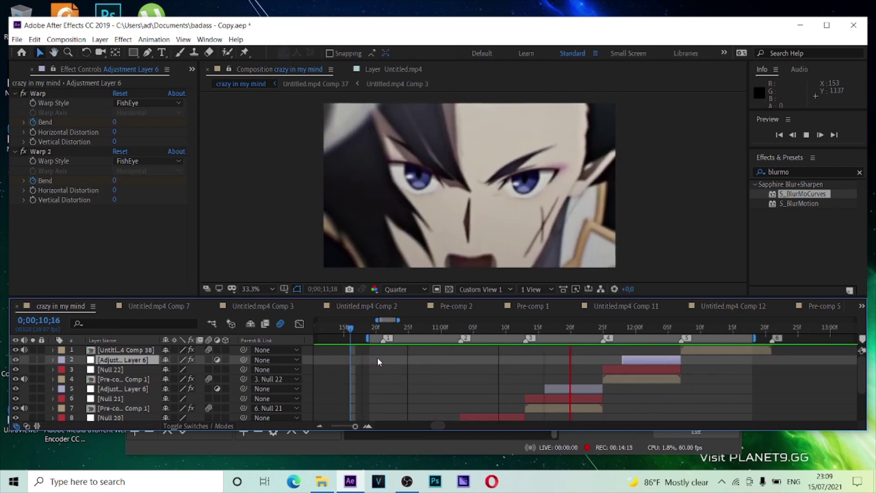
key(space)
Apply S_BlurMoCurves to the Untitled.mp4 Comp 38 layer and extend the work area past the end of that clip
click(704, 350)
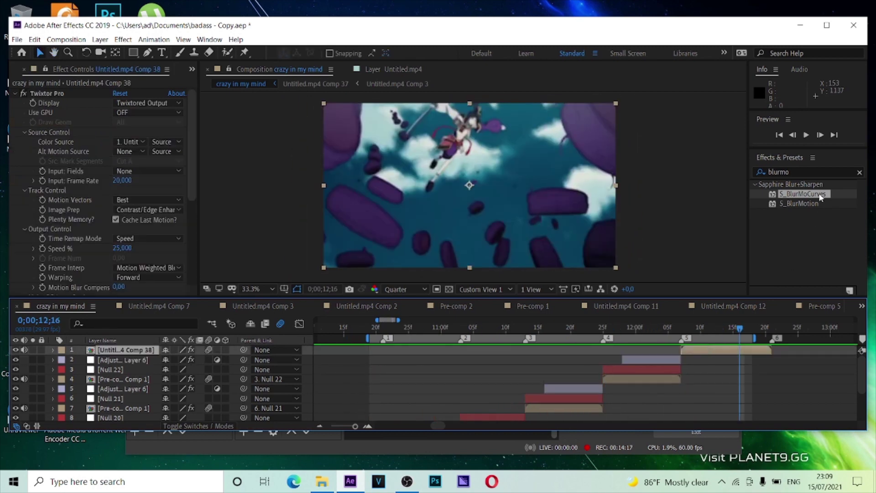
double_click(800, 195)
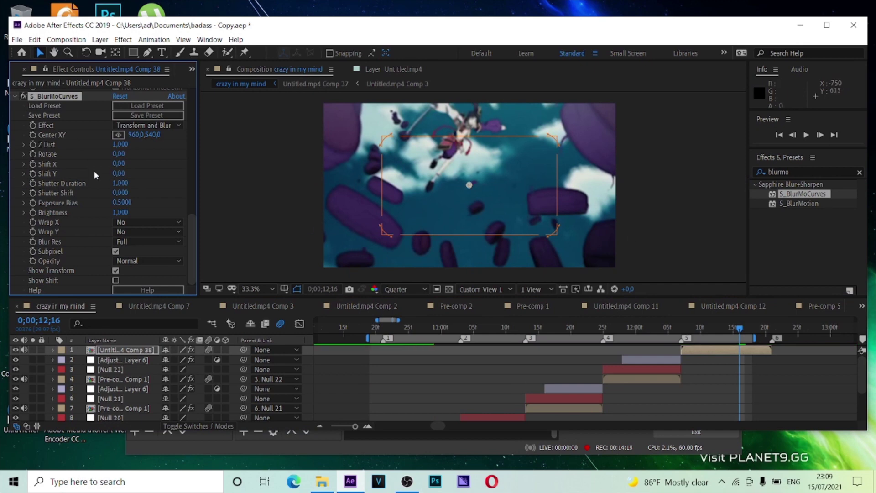
key(Page_Down)
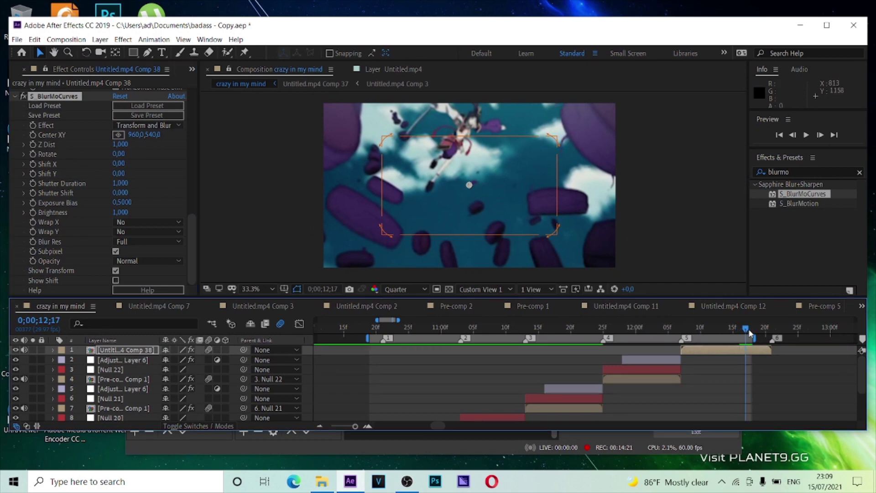
drag(757, 339, 811, 339)
Keyframe Z Dist, Rotate and Shift X at their defaults at 0;00;12;18, and at 0.440, 29 and 760 at 0;00;12;07
mouse_move(745, 330)
mouse_down()
mouse_move(765, 333)
mouse_move(755, 336)
mouse_up()
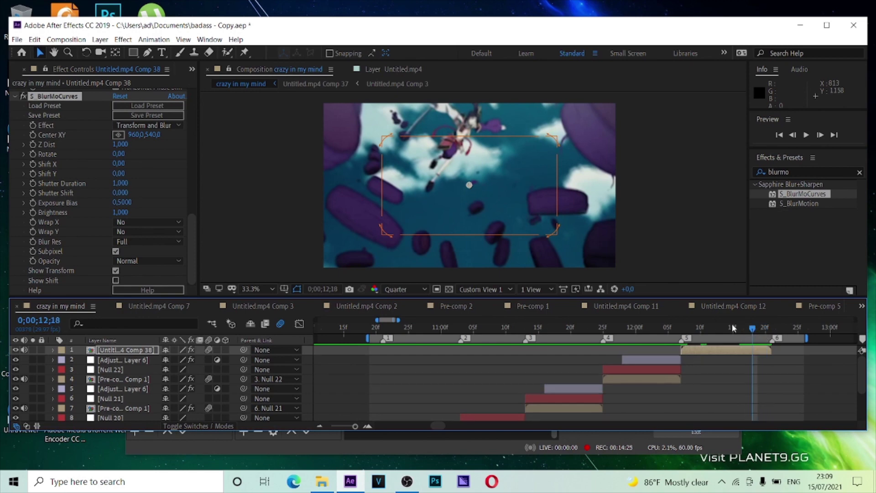
drag(33, 144, 34, 164)
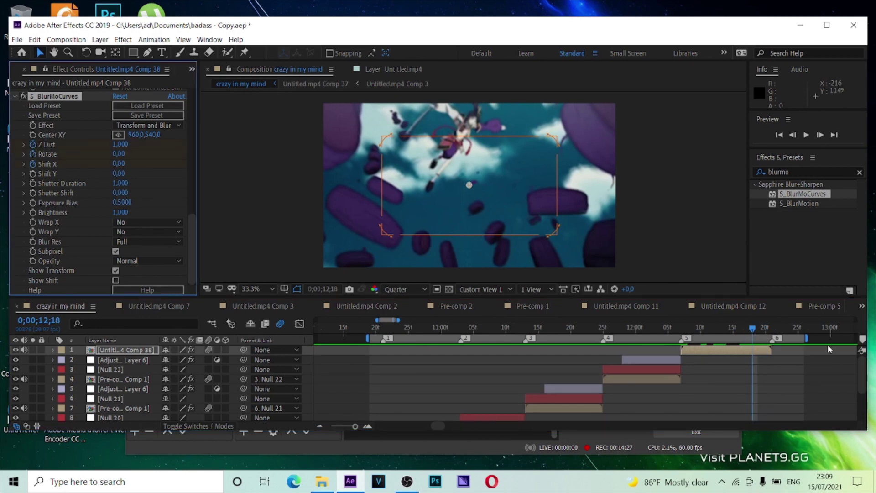
drag(732, 337, 681, 336)
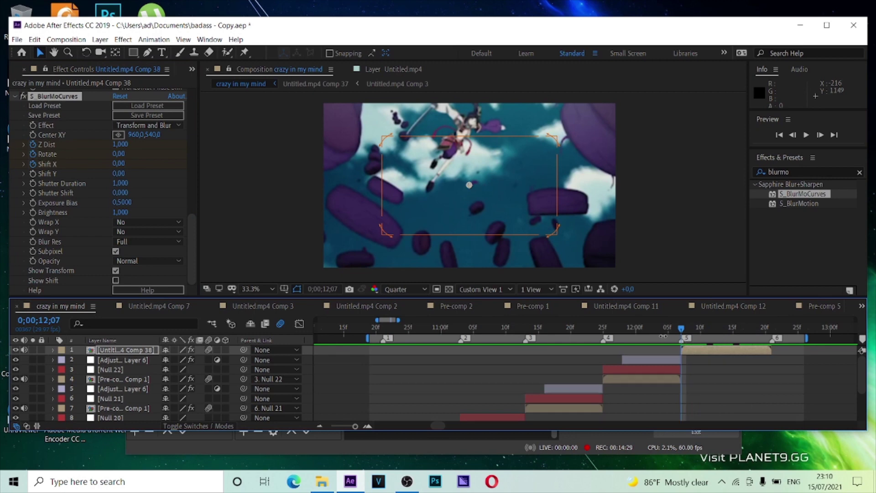
mouse_move(120, 145)
mouse_down()
mouse_move(98, 158)
mouse_move(118, 155)
mouse_up()
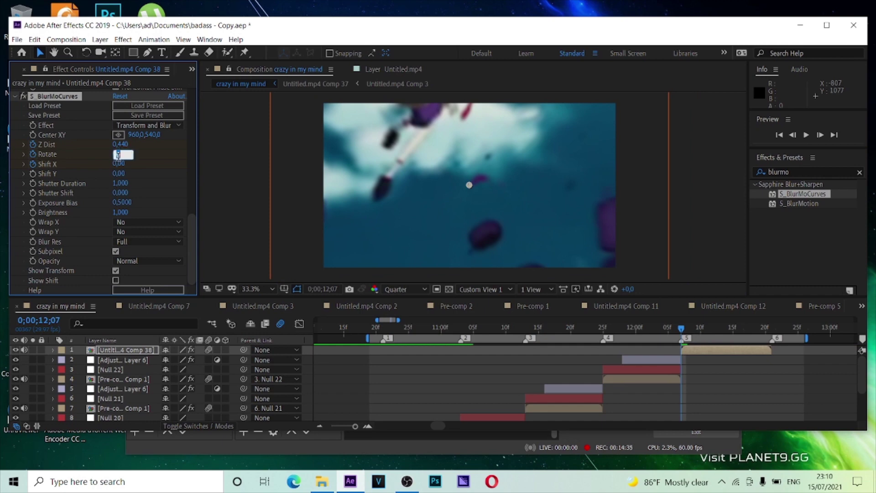
text(29)
key(Return)
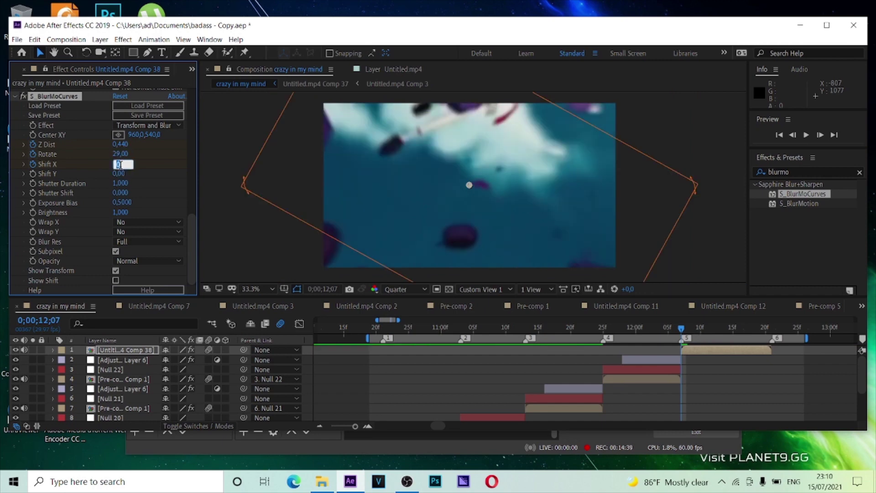
key(Return)
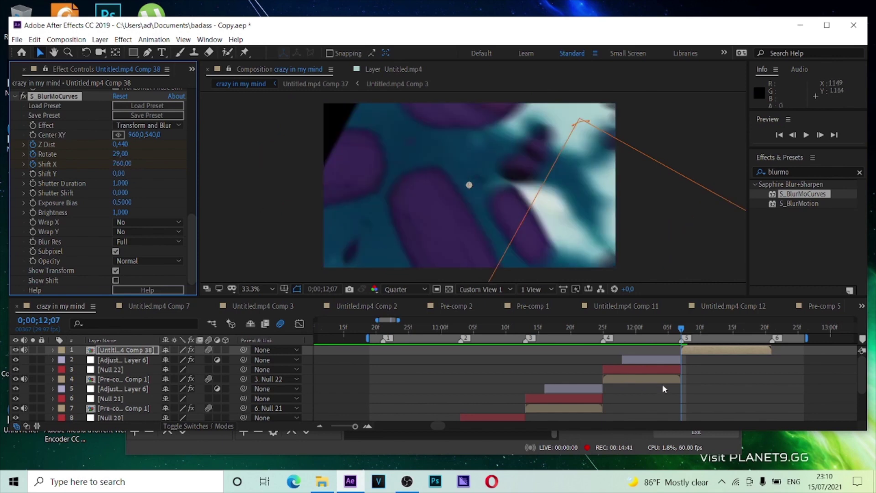
Reshape the effect's Z Dist curve in the graph editor to rise steeply at the first keyframe and flatten toward the last
key(u)
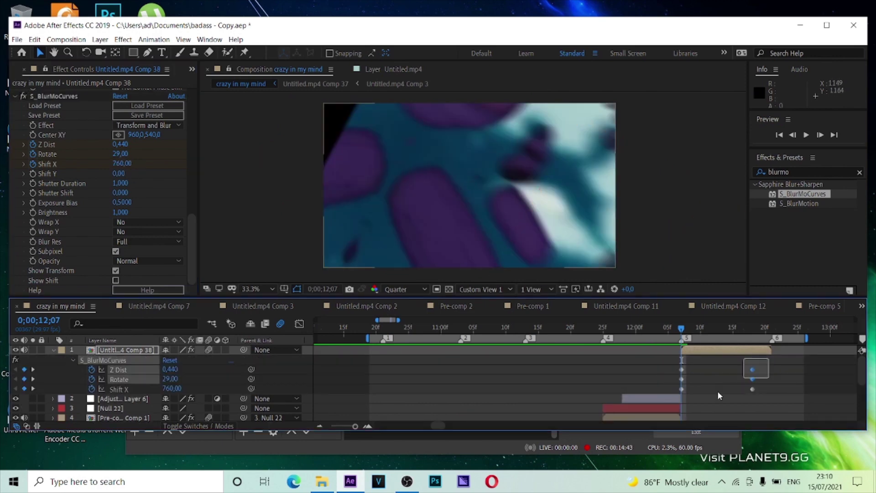
click(299, 324)
drag(725, 350, 664, 368)
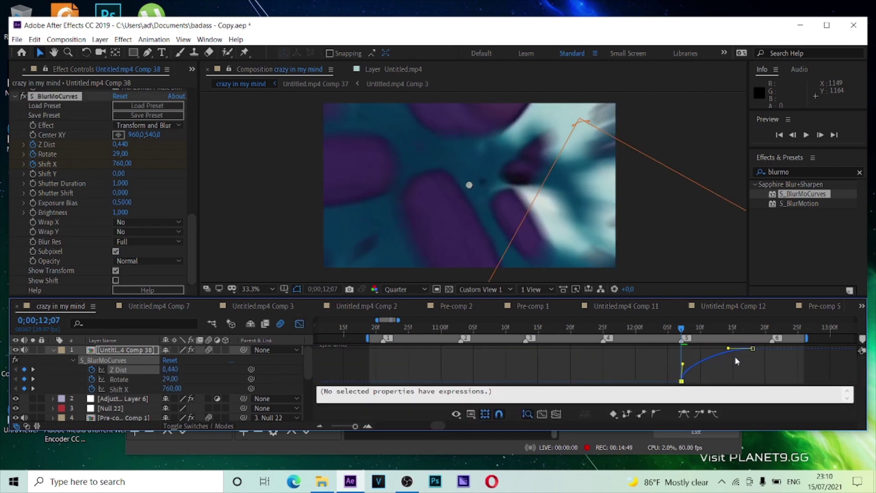
drag(730, 349, 682, 347)
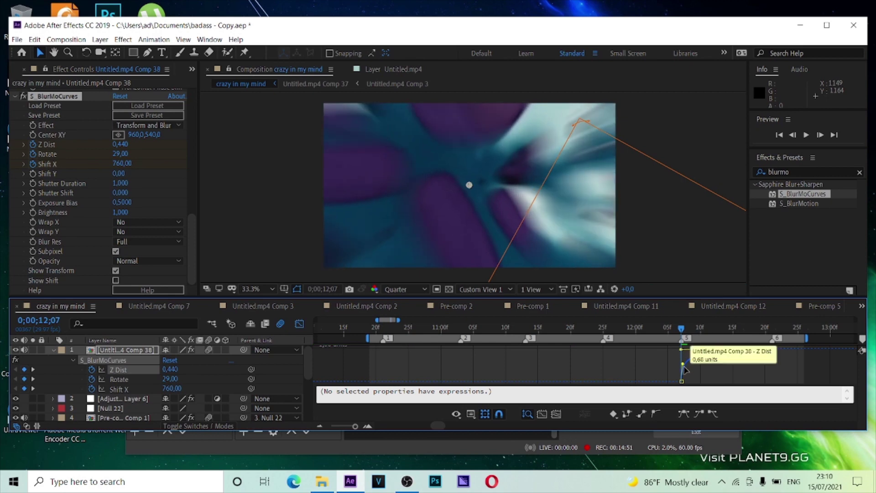
Reshape the Rotate and Shift X curves to fall steeply at the first keyframe and level out toward the last
click(119, 379)
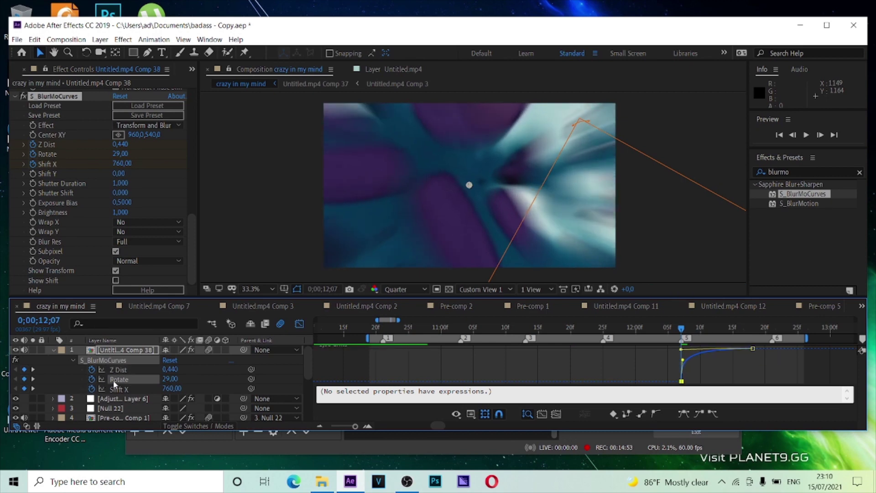
drag(706, 349, 659, 369)
drag(729, 383, 673, 381)
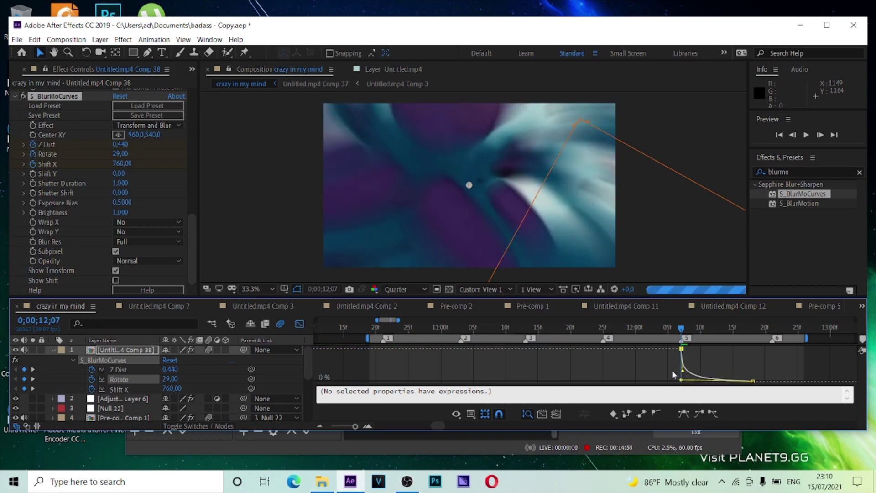
click(119, 389)
drag(794, 388, 674, 365)
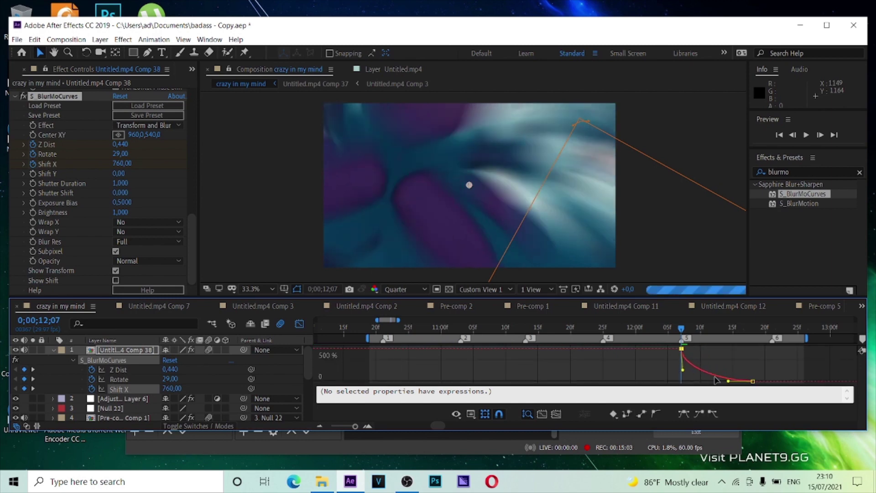
drag(728, 382, 681, 380)
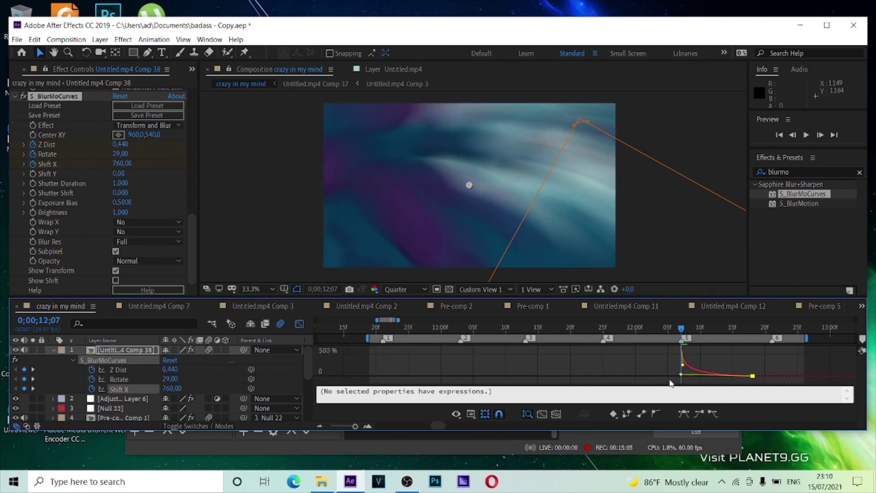
Play back the sequence to check the blurred transition into the Untitled.mp4 Comp 38 clip
drag(681, 328, 532, 346)
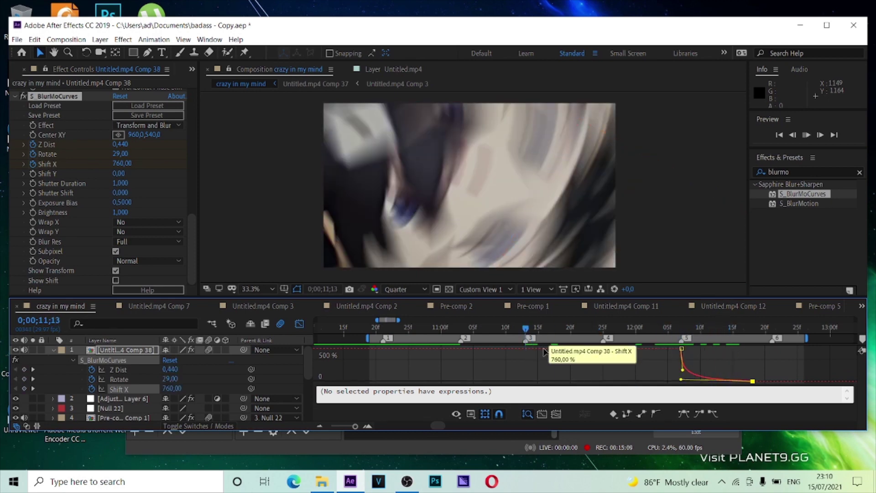
key(space)
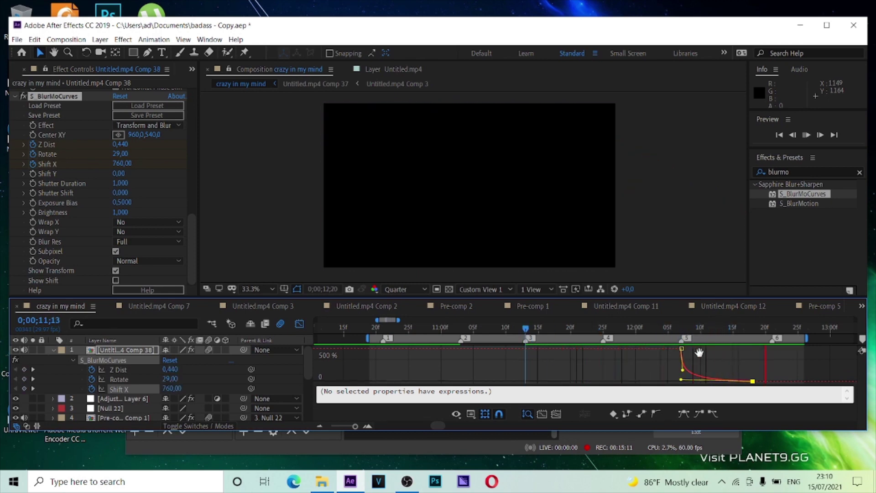
drag(714, 333, 495, 344)
key(space)
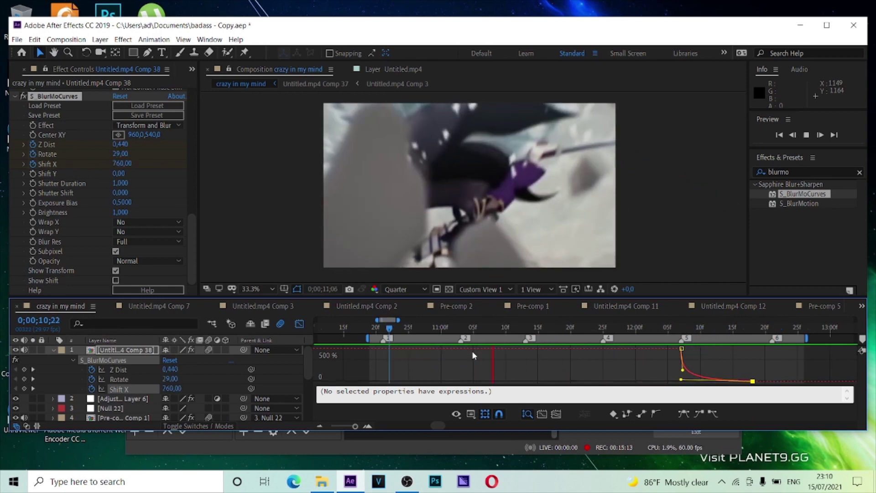
key(space)
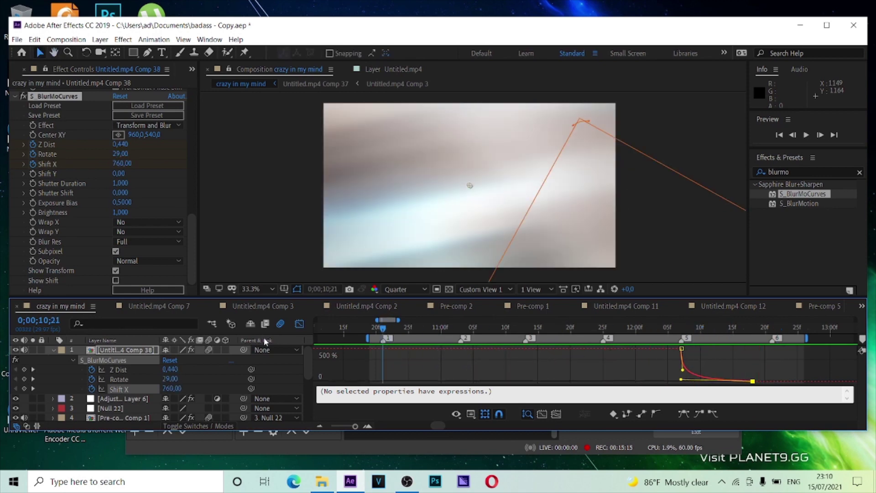
Close the graph editor and collapse the keyframed properties of the Untitled.mp4 Comp 38 layer
click(299, 324)
drag(733, 333, 715, 335)
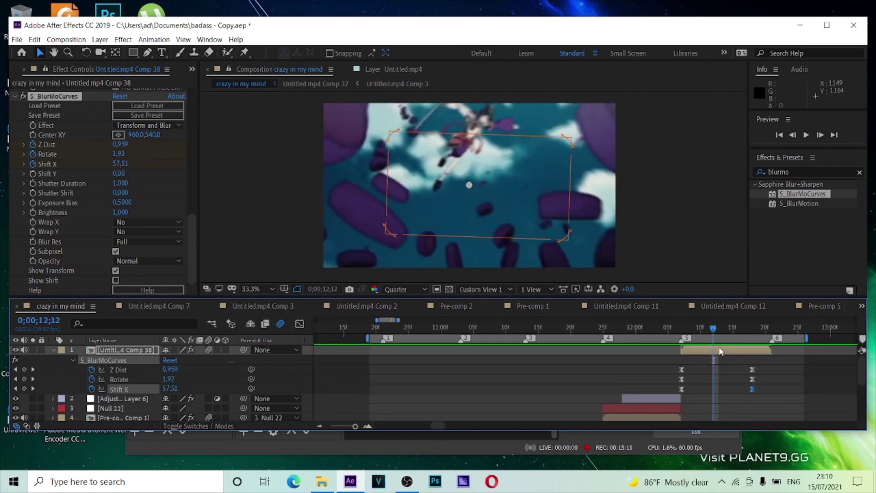
key(u)
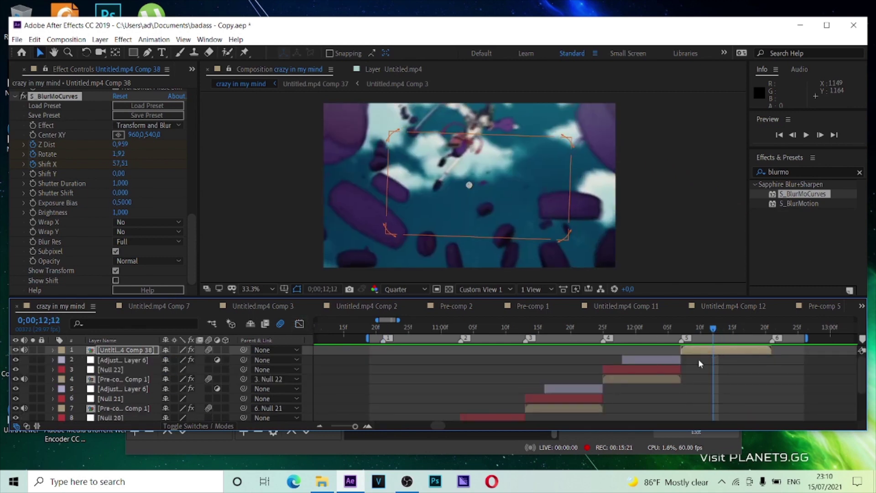
Add a null object trimmed to the span between markers 5 and 6, and parent the Untitled.mp4 Comp 38 layer to it
key(ctrl+alt+shift+y)
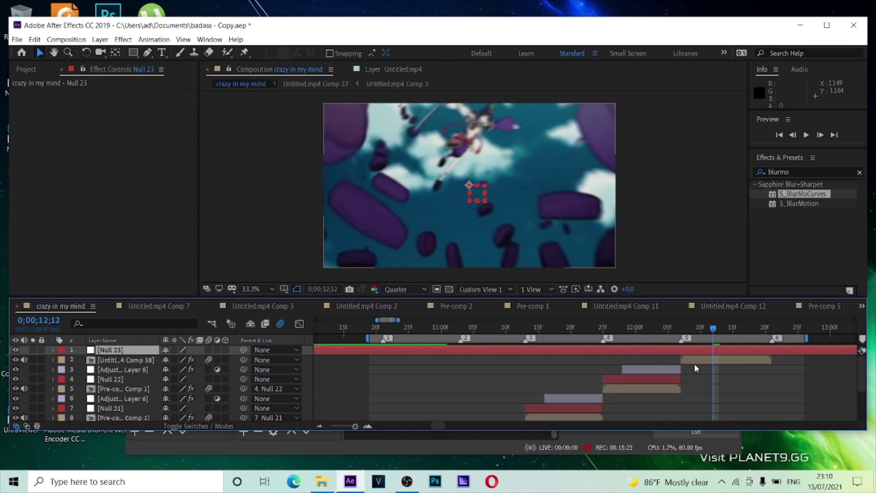
key(j)
key(ctrl+shift+d)
key(Delete)
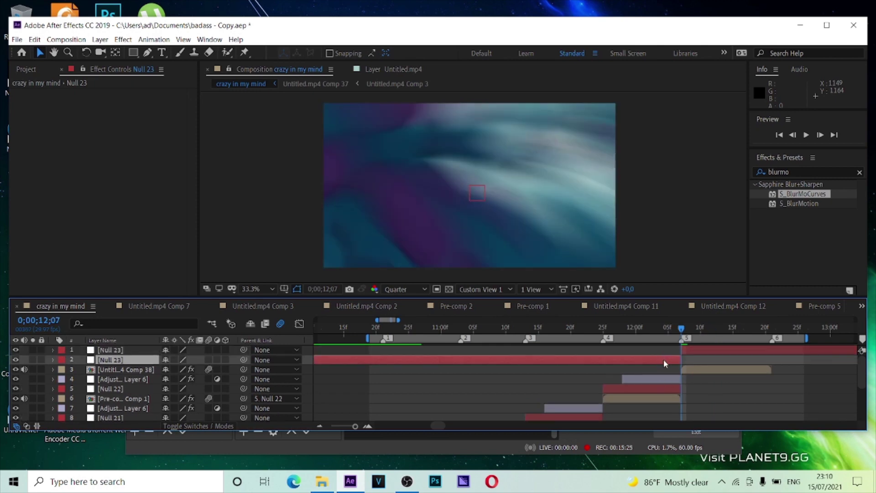
key(k)
key(ctrl+shift+d)
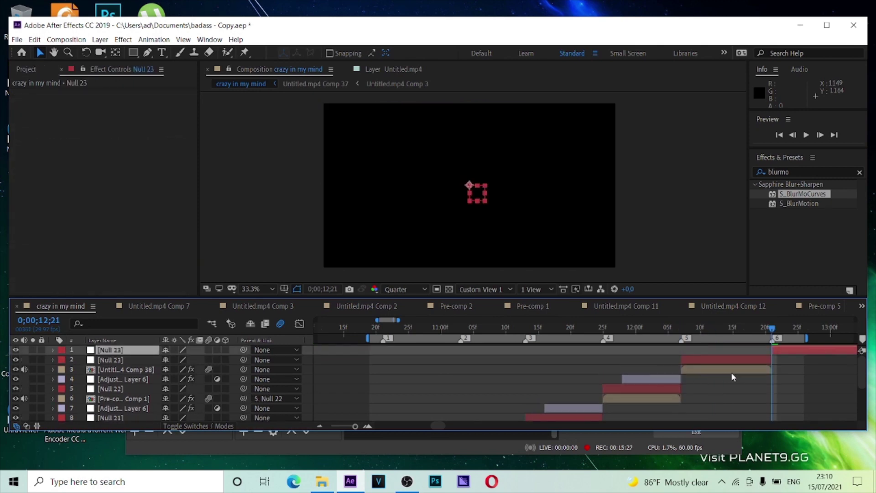
key(Delete)
click(742, 352)
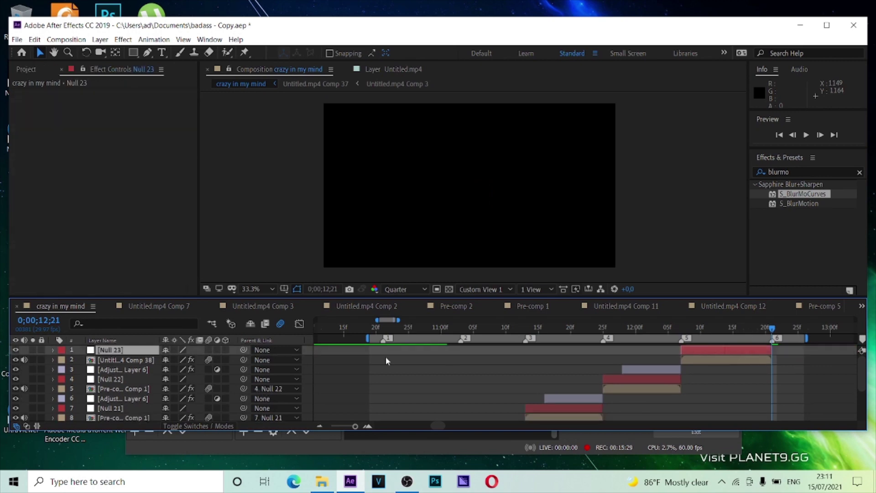
drag(168, 359, 150, 350)
Review the earlier nulls, revealing and collapsing the keyframed properties of Null 20
click(694, 328)
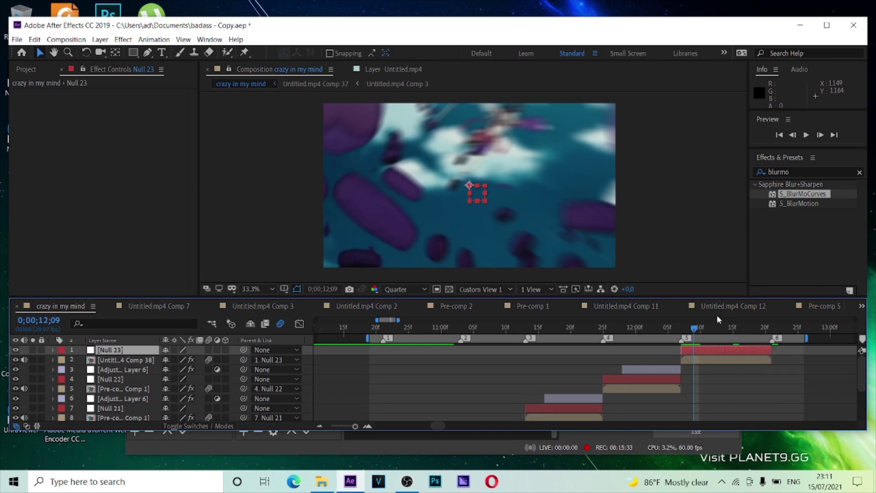
click(570, 328)
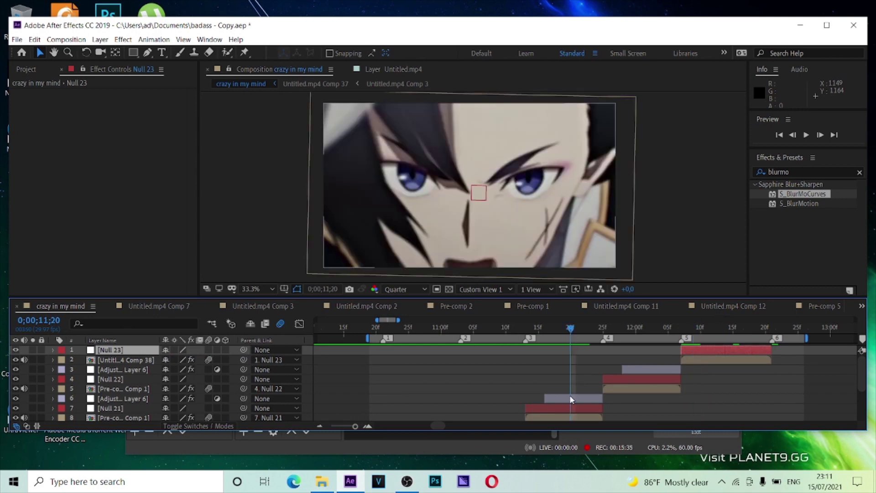
click(569, 404)
scroll(571, 402, down, 3)
drag(571, 330, 479, 347)
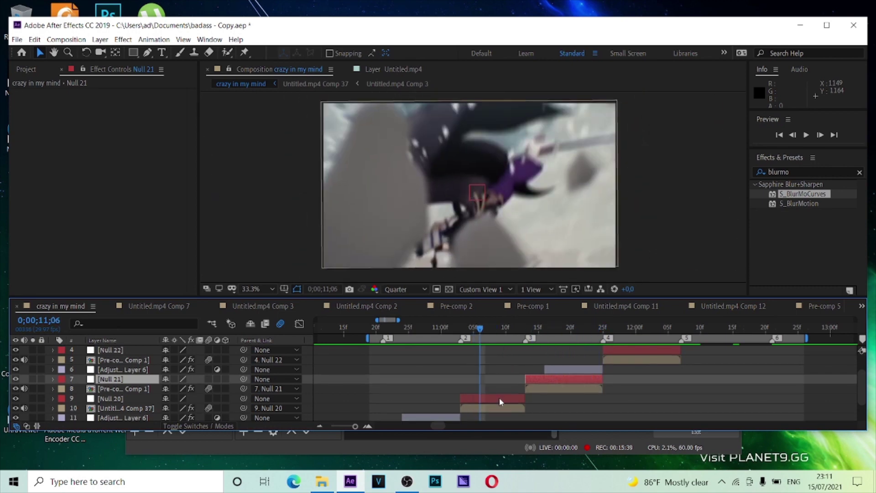
click(499, 398)
key(u)
scroll(568, 400, down, 3)
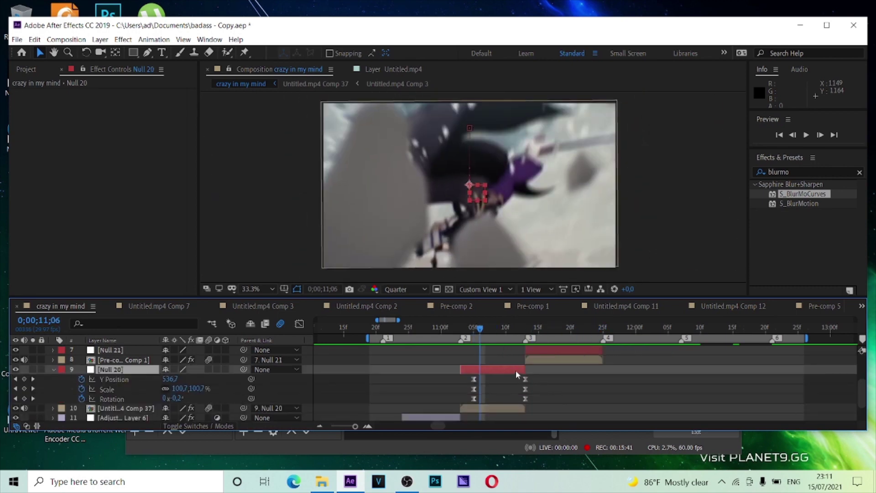
key(u)
Copy the Y Position, Scale and Rotation keyframes of Null 19
click(445, 395)
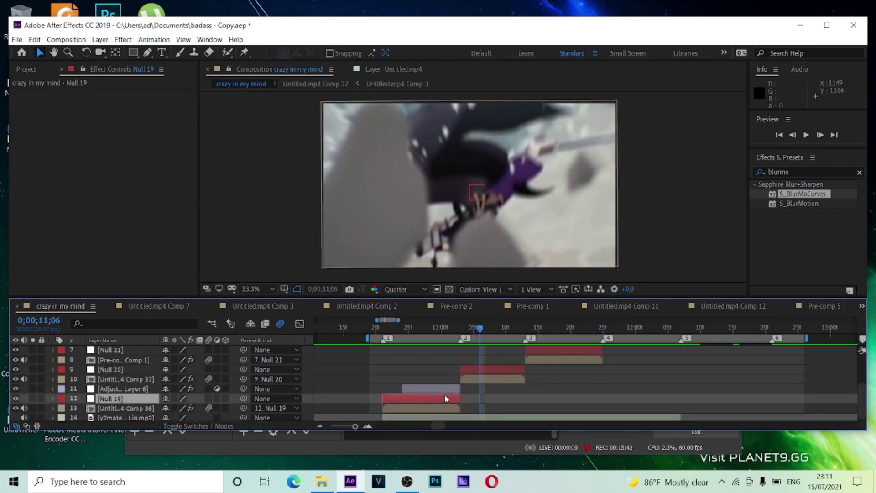
scroll(445, 395, down, 3)
key(u)
drag(476, 381, 388, 402)
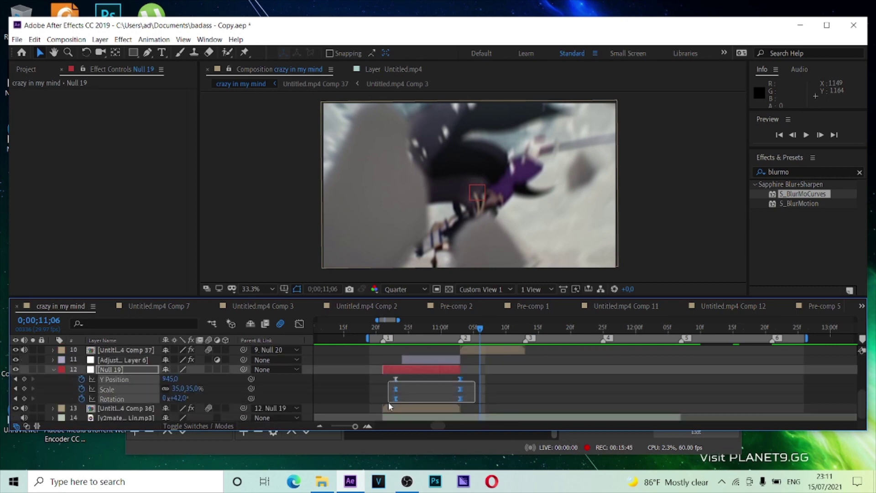
scroll(496, 382, up, 6)
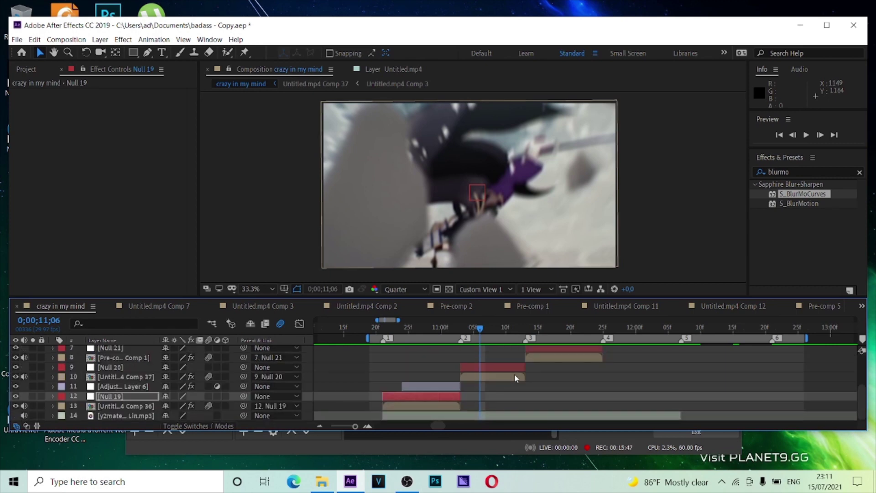
Paste the copied Y Position, Scale and Rotation keyframes onto Null 23 so the last ones fall at marker 6
drag(506, 329, 711, 348)
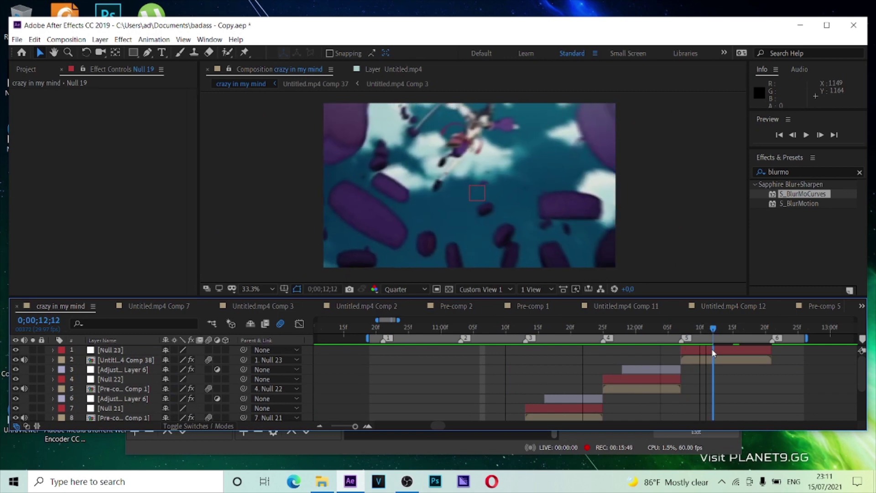
click(713, 349)
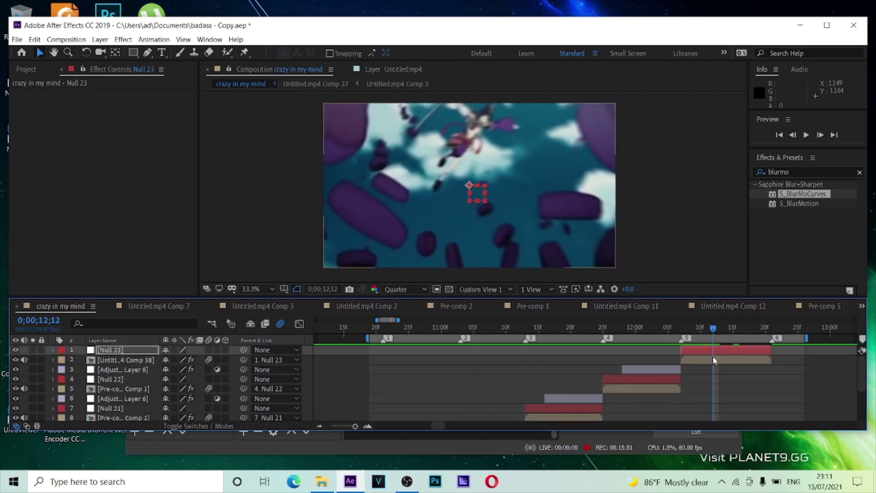
key(u)
Play back the motion around marker 5 to check Null 23's animation, and collapse its keyframed properties
drag(713, 362, 661, 342)
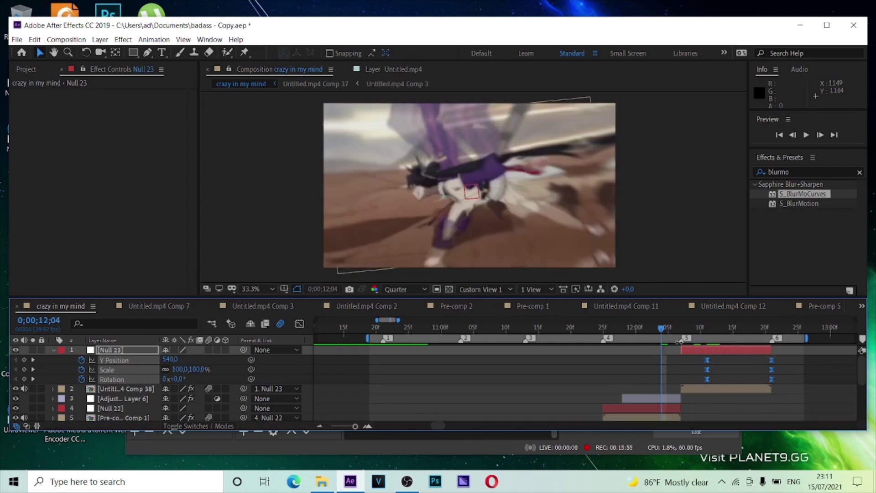
key(space)
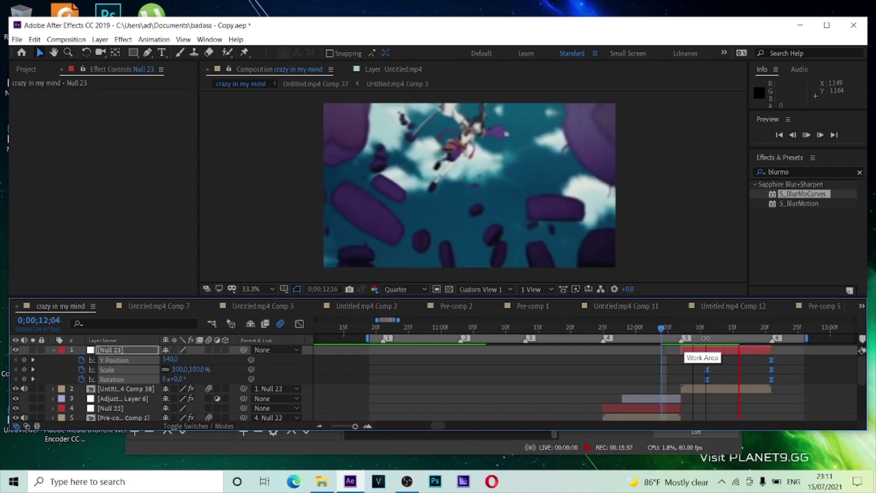
key(space)
drag(725, 335, 645, 354)
key(space)
key(space)
click(720, 350)
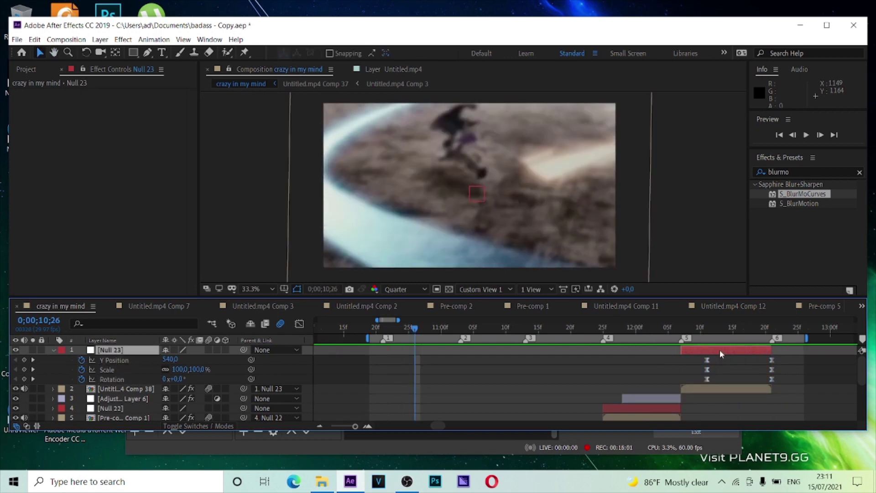
key(u)
Duplicate the warp adjustment layer above Null 22, move the copy to the top of the layer stack and align its end with marker 6
click(449, 370)
key(ctrl+d)
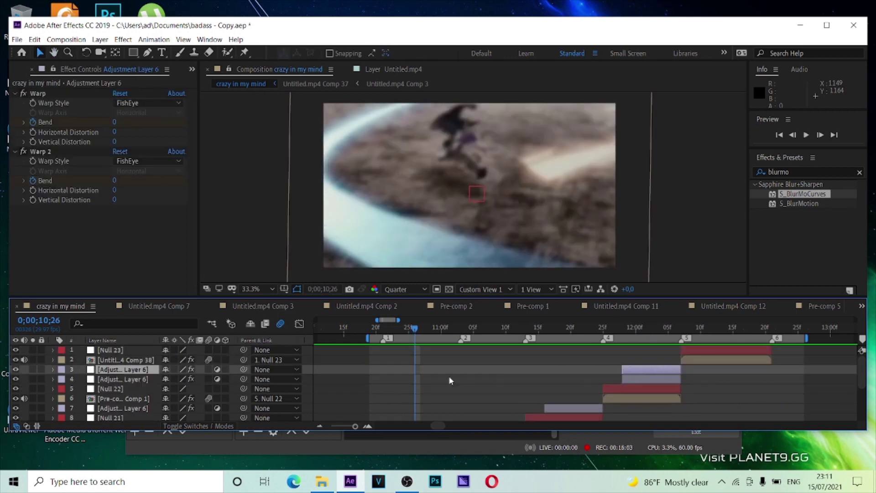
drag(154, 373, 127, 346)
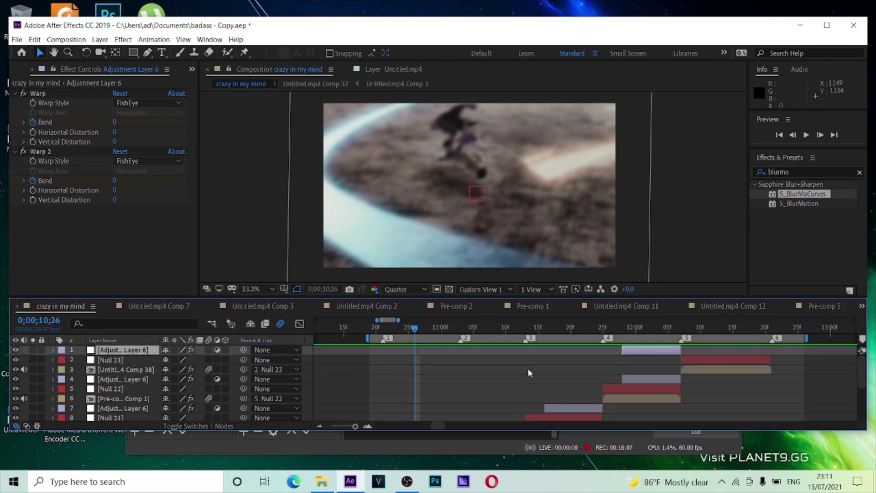
drag(656, 354, 744, 354)
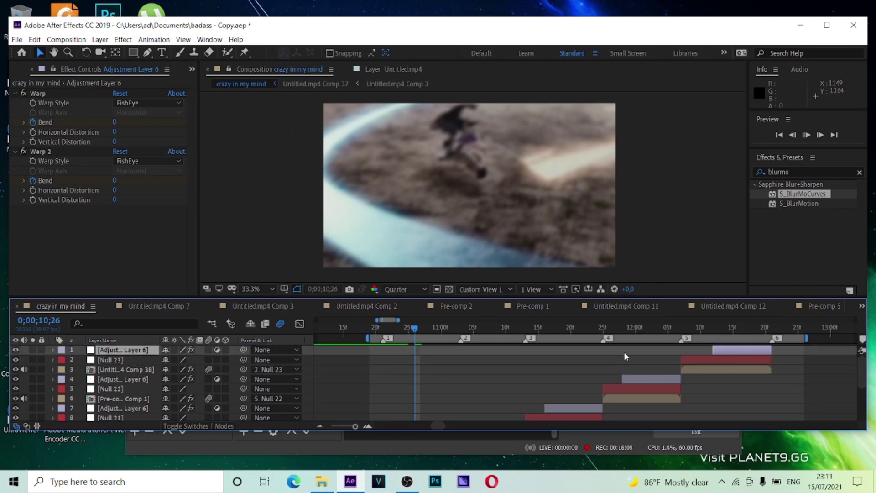
Play back the whole clip sequence from just before marker 1 to check all transitions with the new warp layer
key(space)
drag(355, 427, 349, 426)
click(516, 338)
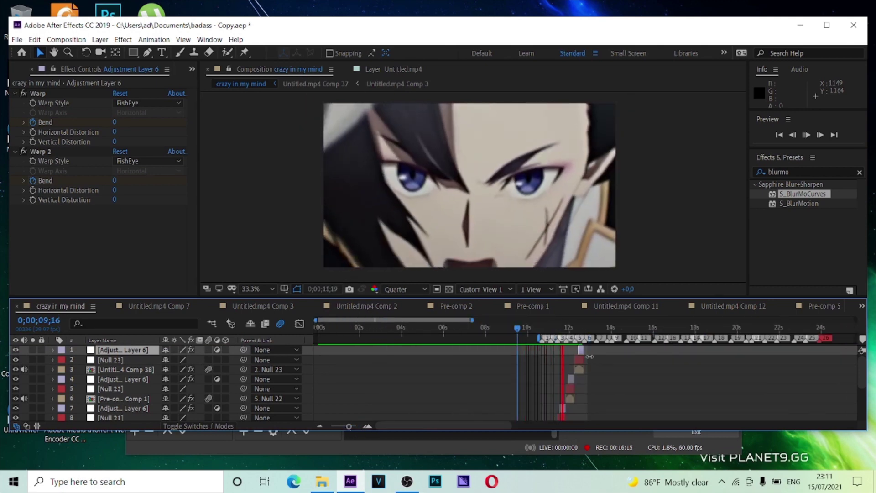
click(521, 329)
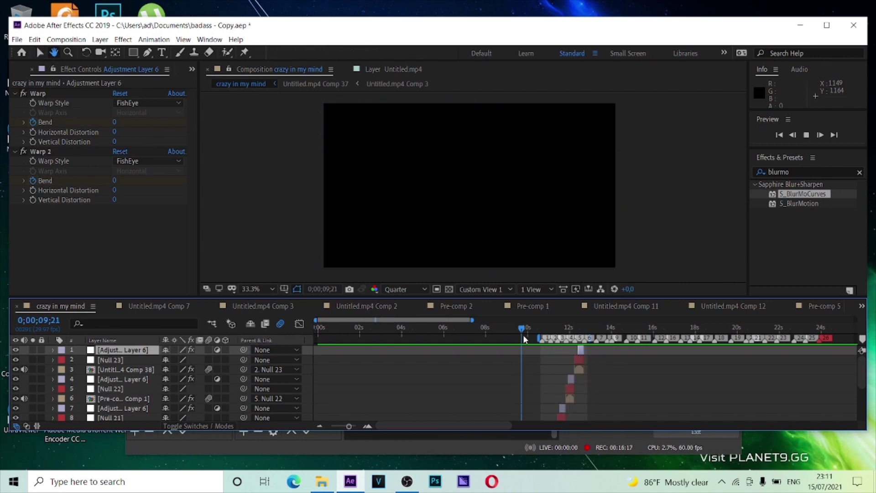
click(541, 329)
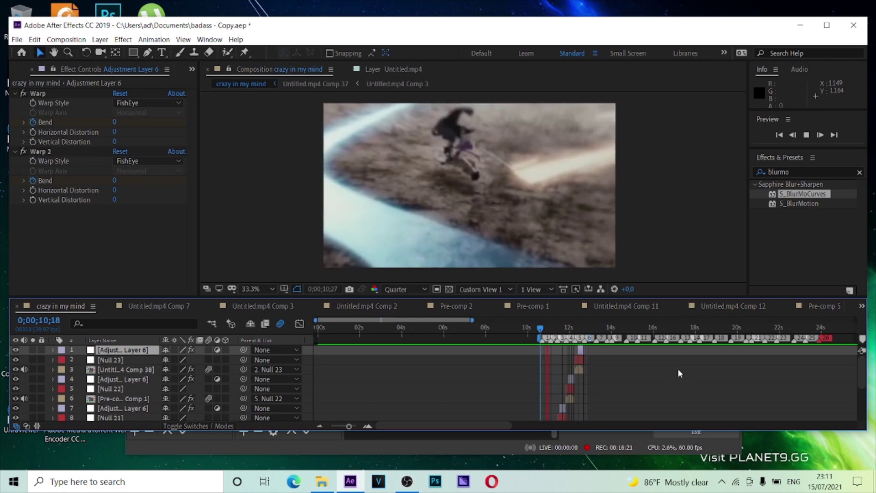
key(space)
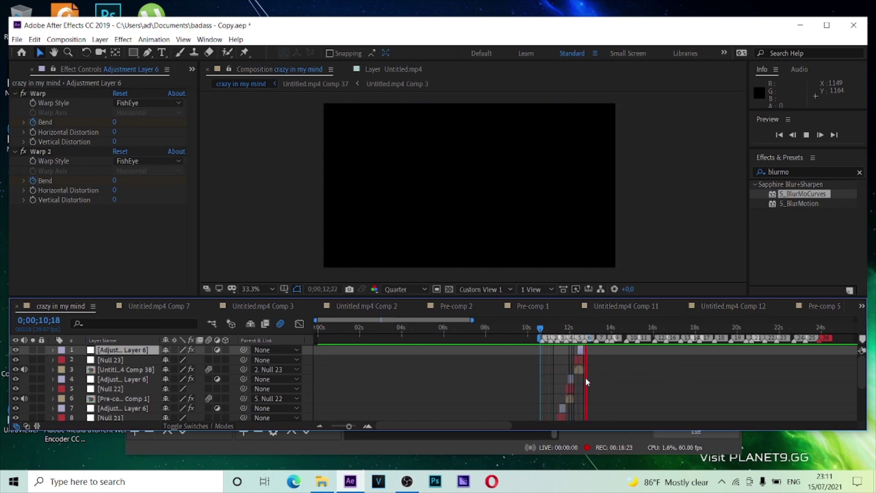
Trim the work area to the span between markers 1 and 6 and replay the sequence
drag(349, 428, 353, 430)
drag(697, 338, 688, 338)
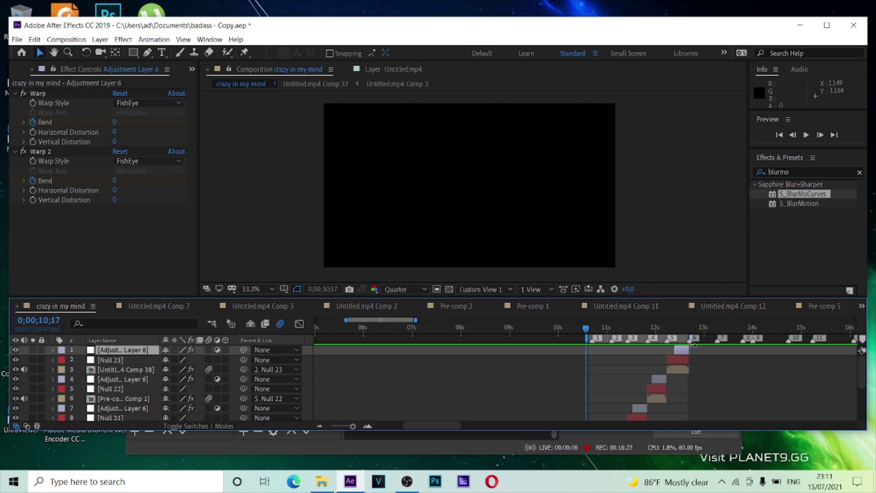
key(space)
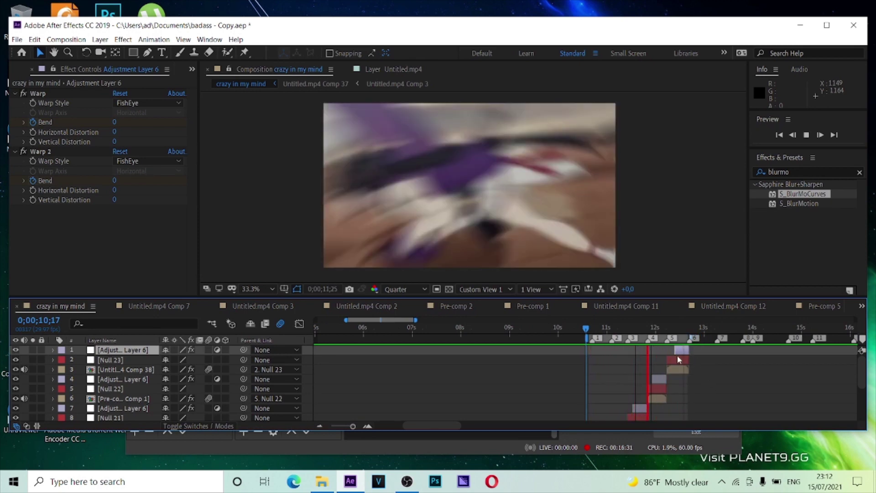
key(space)
scroll(206, 384, down, 3)
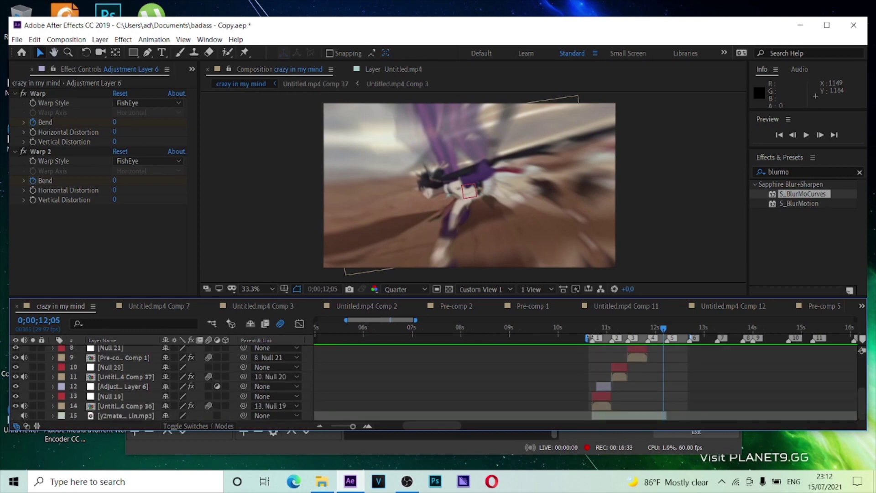
key(space)
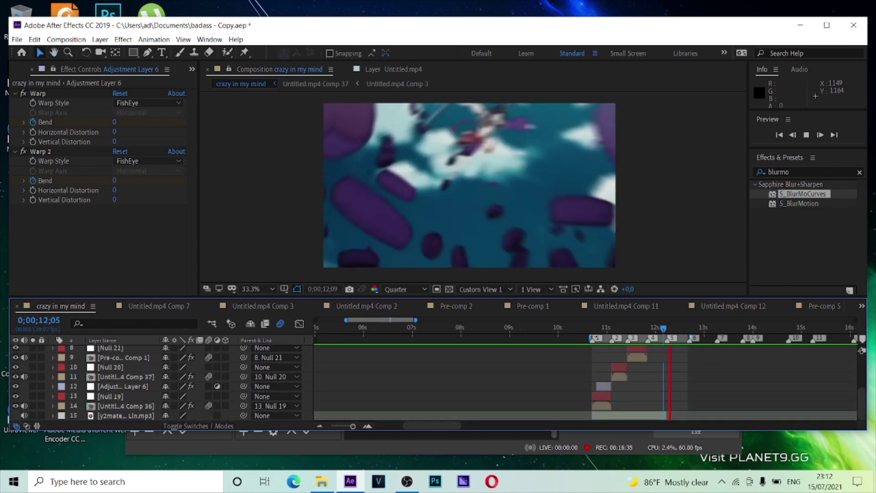
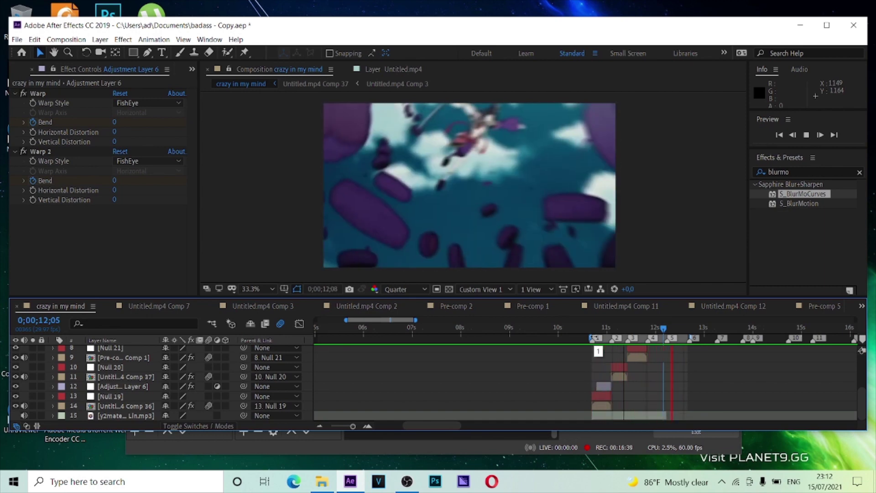
key(space)
Pre-compose all layers of the crazy in my mind composition into a single pre-comp
scroll(637, 347, up, 3)
key(u)
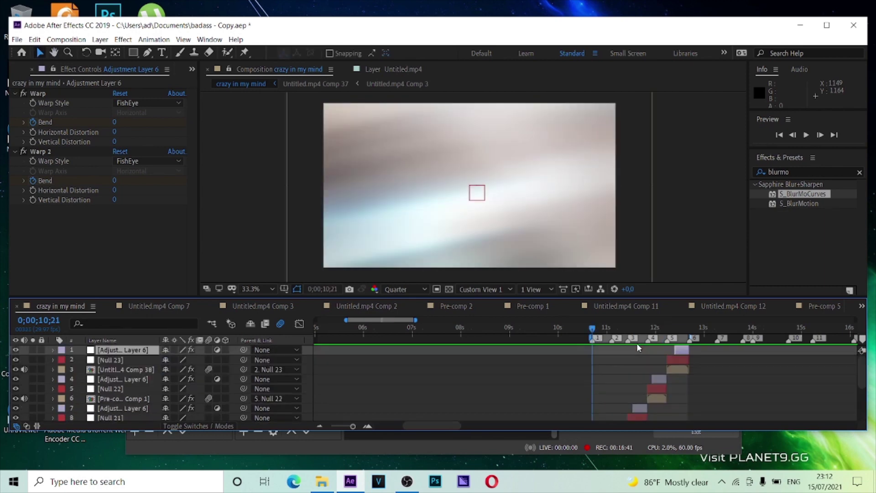
key(ctrl+a)
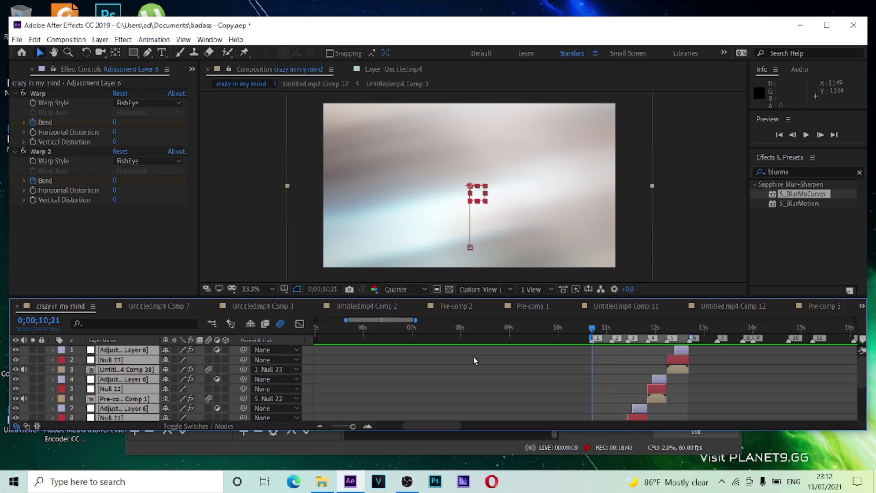
right_click(674, 368)
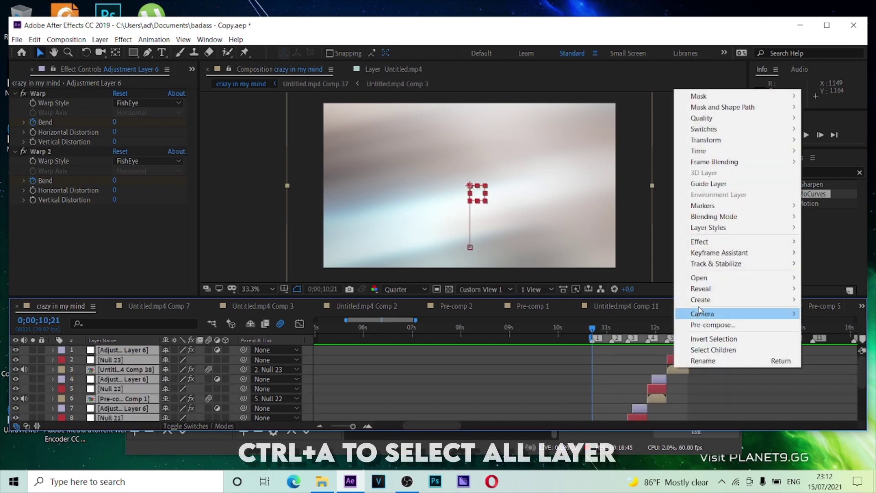
click(677, 324)
click(461, 313)
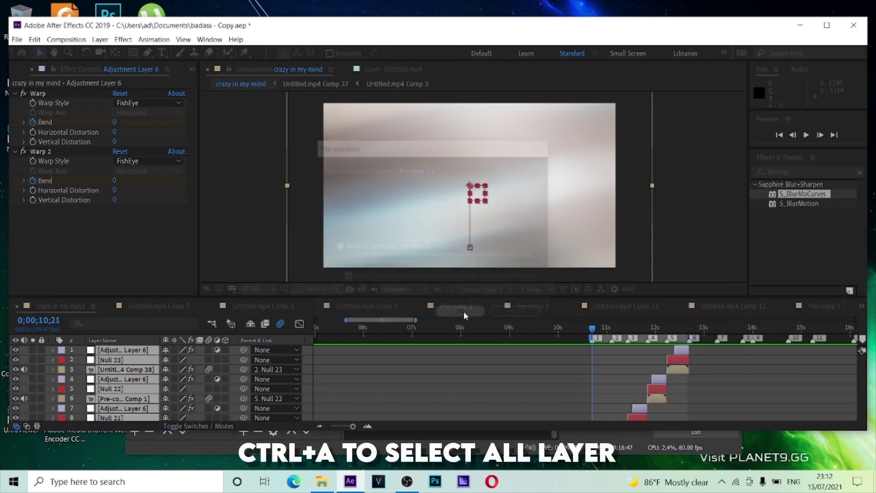
Add a black 1920 × 1080 px solid above the pre-comp and trim it to the span between markers 1 and 6
mouse_move(597, 329)
mouse_down()
mouse_move(638, 330)
mouse_move(593, 334)
mouse_up()
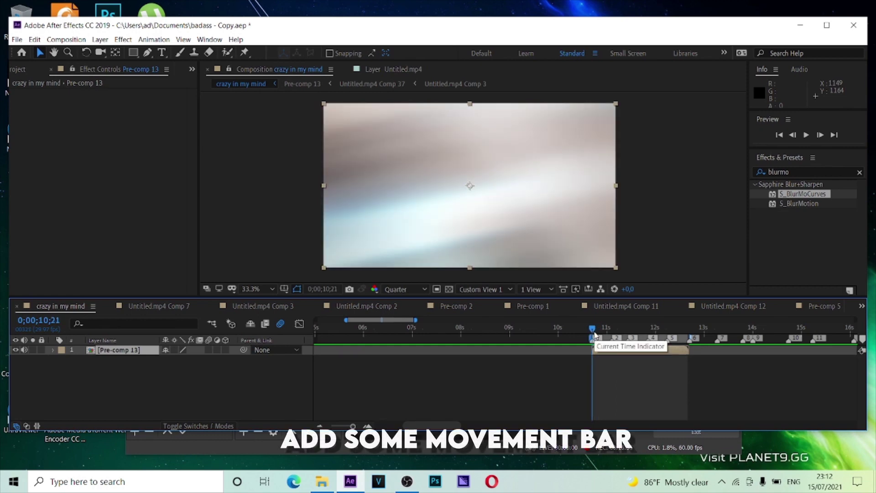
key(ctrl+y)
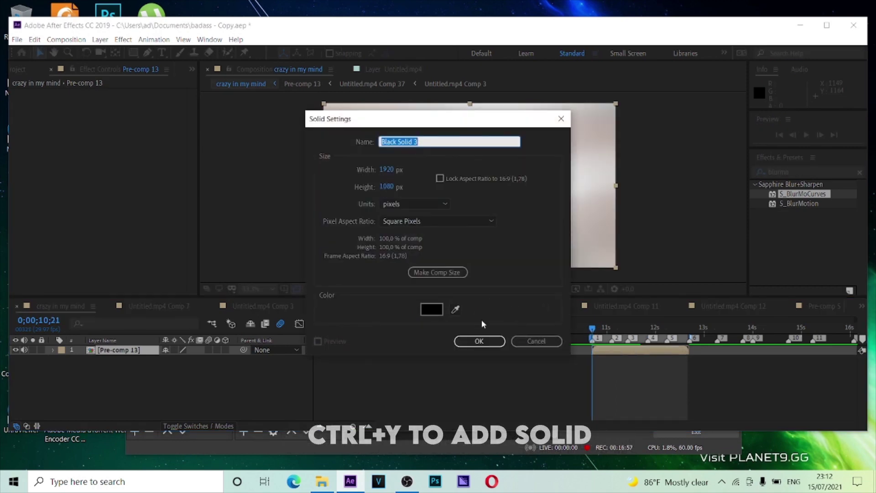
click(484, 343)
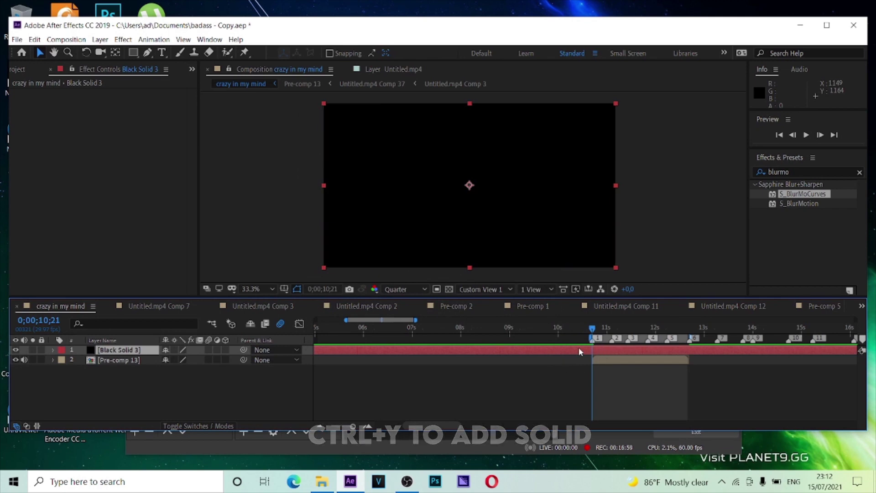
key(ctrl+shift+d)
click(562, 361)
key(Delete)
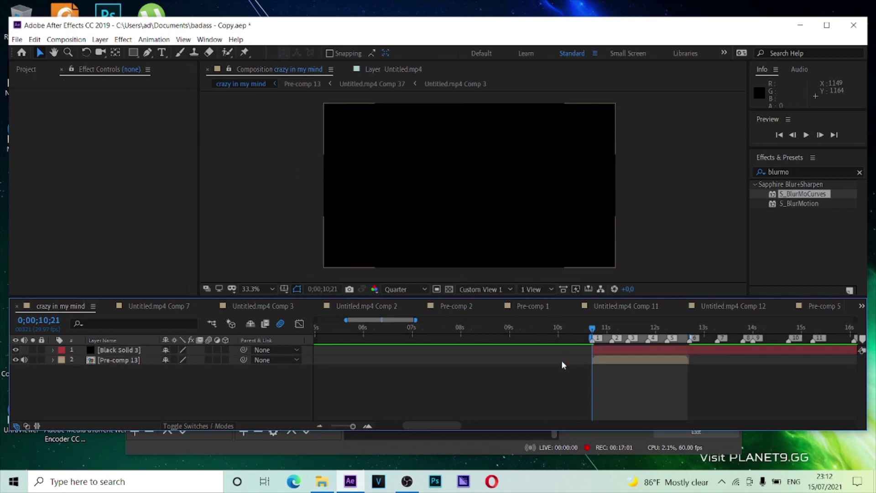
key(ctrl+shift+d)
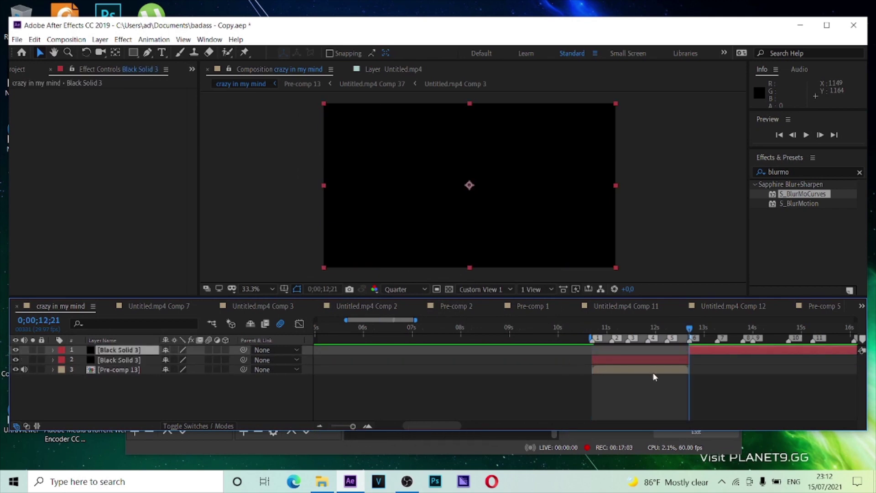
key(Delete)
click(650, 352)
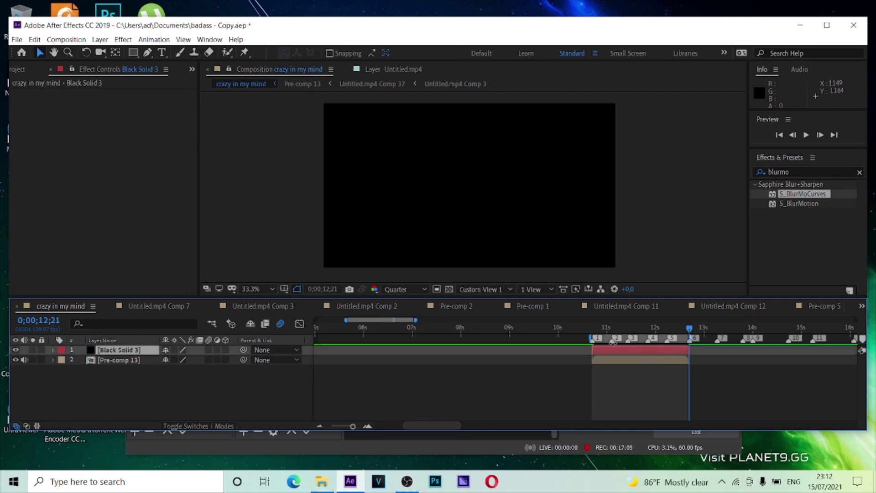
Add a 1920 × 1080 px solid in white (FFFFFF) above the black solid
key(ctrl+y)
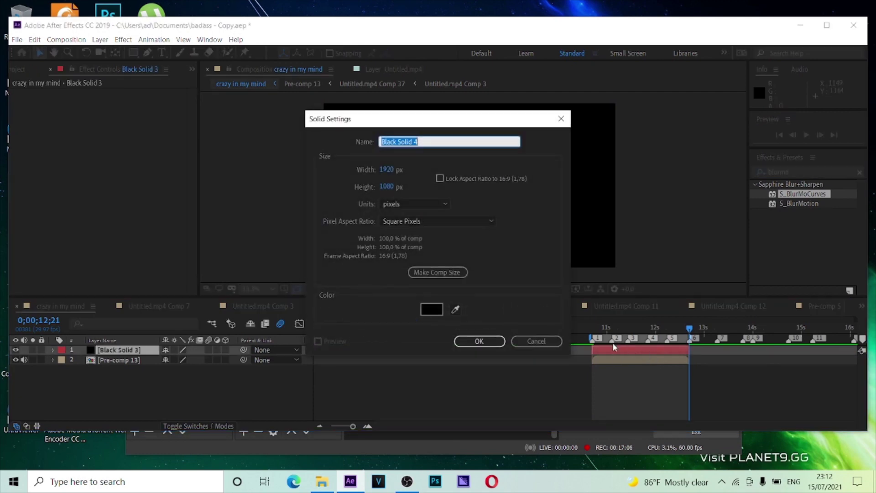
click(425, 307)
drag(409, 238, 297, 165)
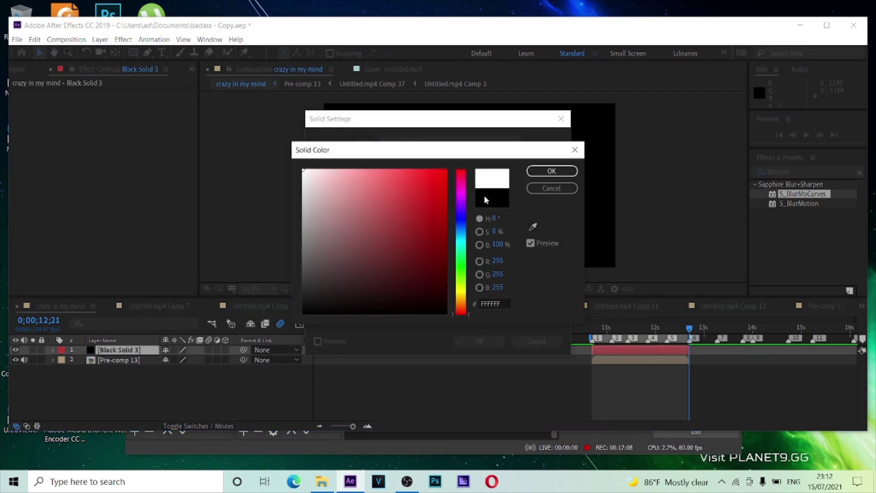
click(553, 171)
click(479, 341)
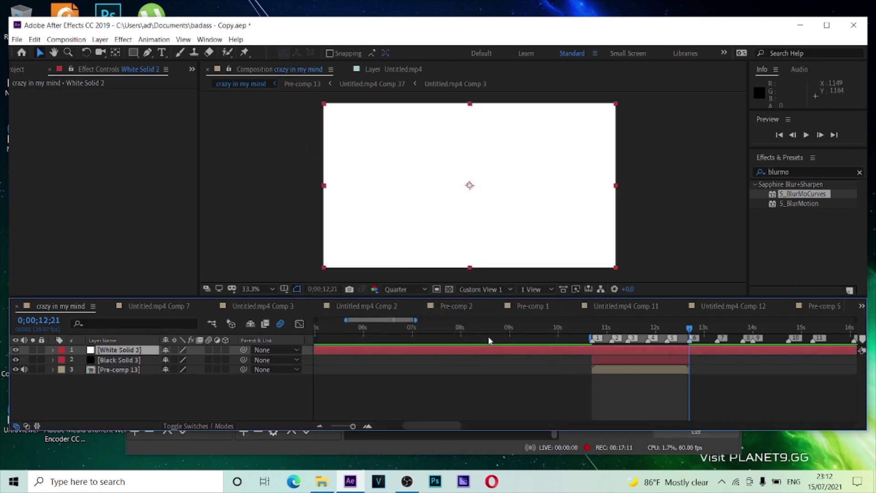
Trim the white solid to the span between markers 1 and 6 by splitting it and deleting the outer parts
key(ctrl+shift+d)
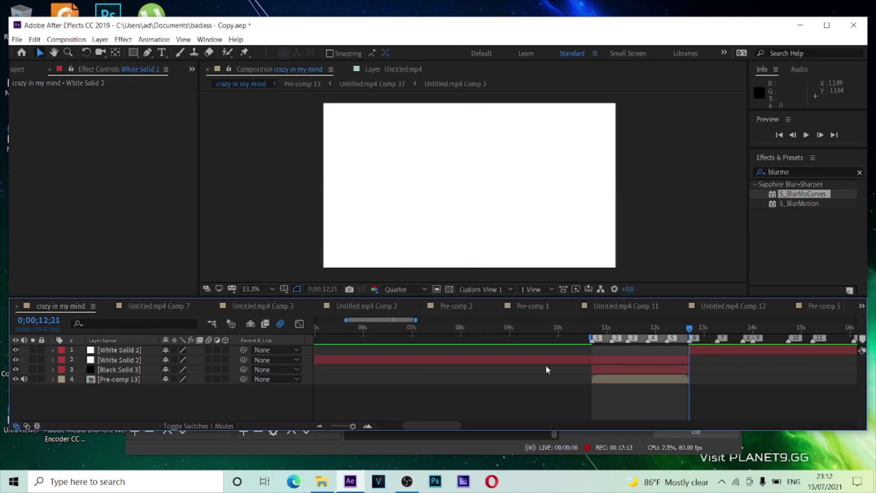
click(741, 351)
key(Delete)
click(599, 336)
drag(598, 336, 592, 336)
click(596, 352)
key(ctrl+shift+d)
click(584, 359)
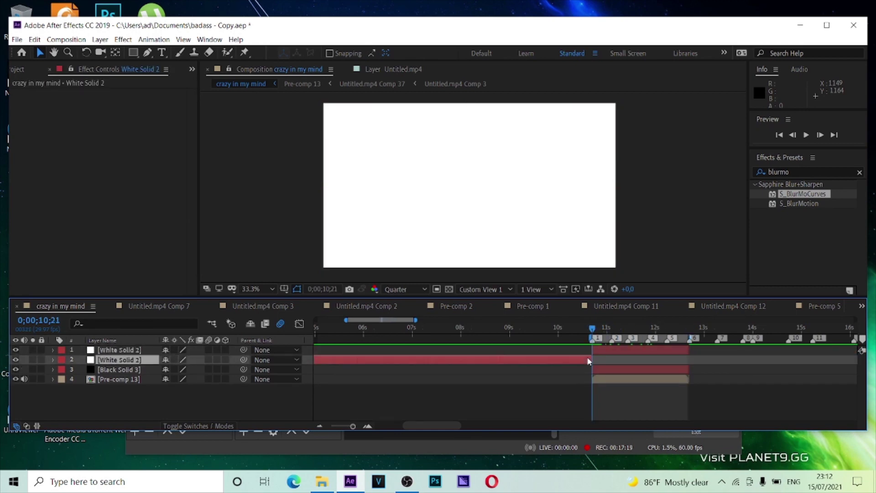
key(Delete)
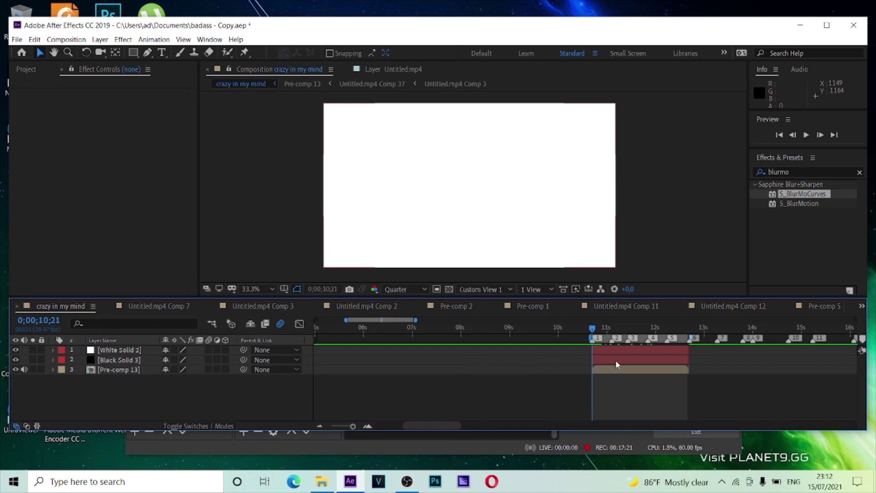
Apply the CC Jaws effect to the black solid with Height 0% and Completion 100%
click(598, 361)
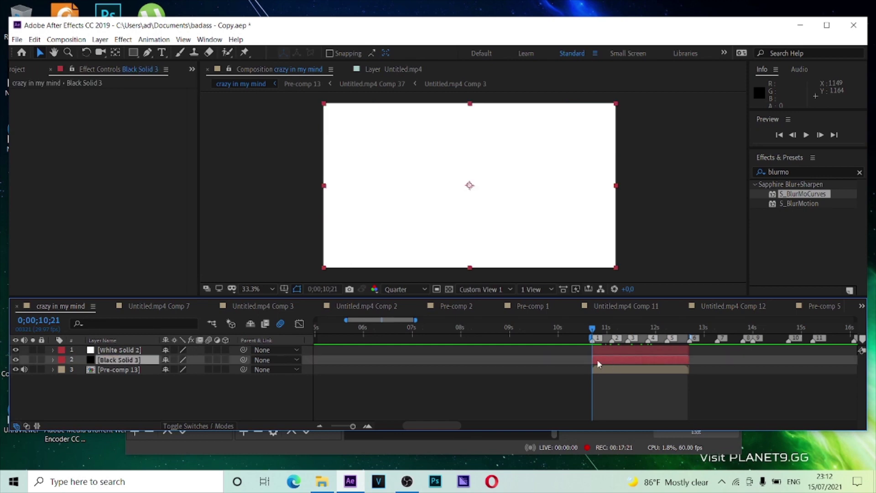
click(860, 173)
text(cc)
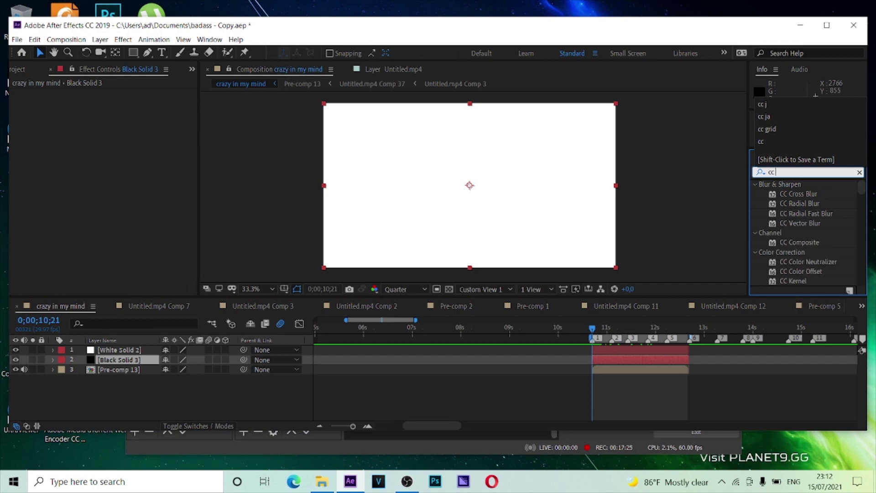
text( j)
double_click(787, 194)
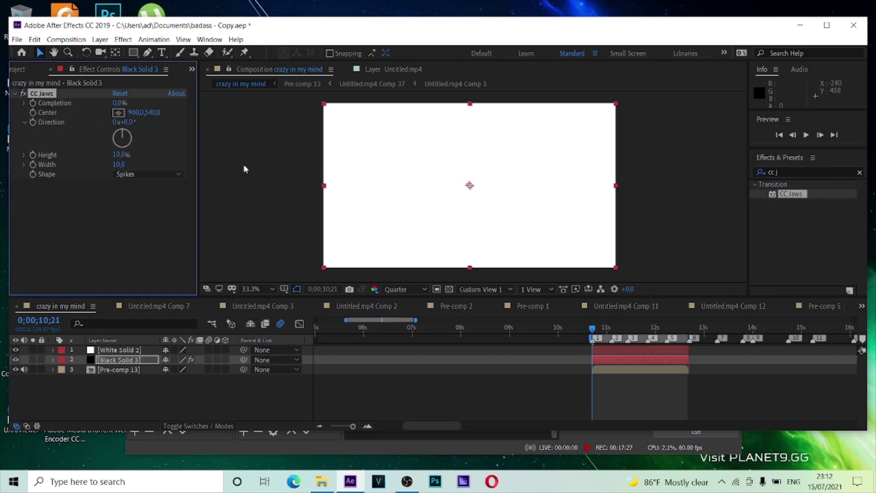
drag(124, 154, 93, 155)
drag(121, 103, 183, 104)
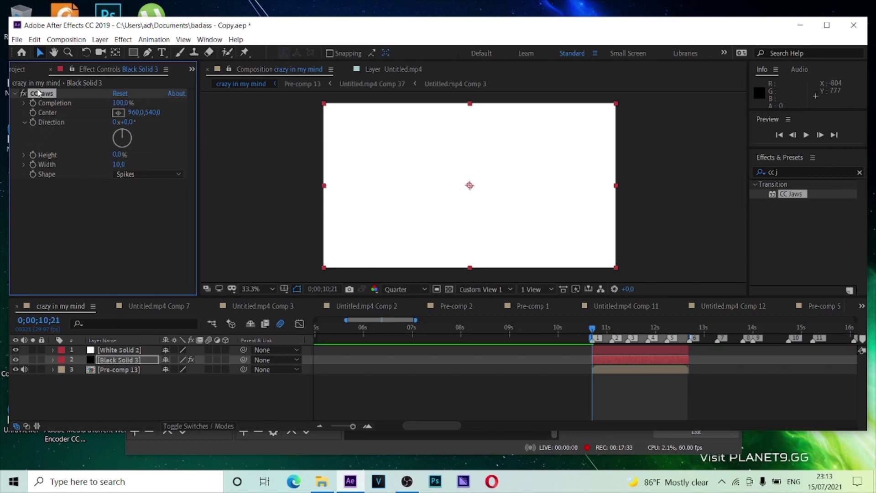
Hide the white solid and add a CC Jaws Completion keyframe of 100% on the black solid at marker 1
click(15, 350)
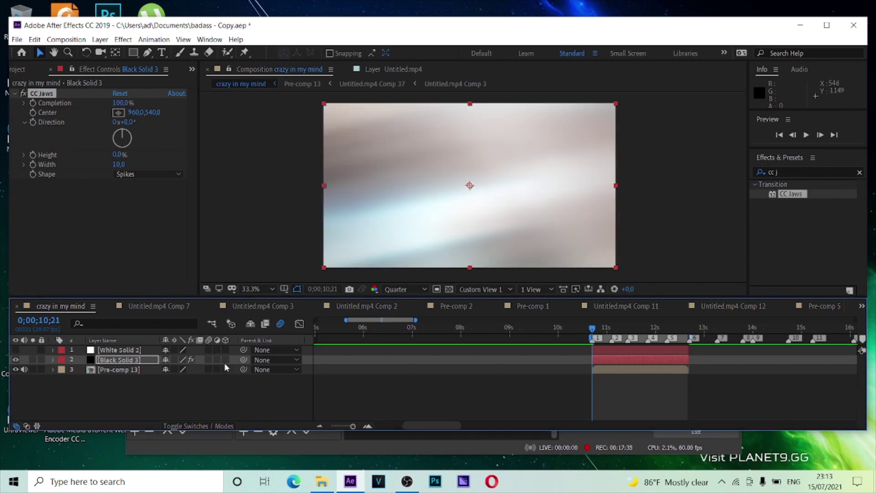
drag(407, 426, 422, 427)
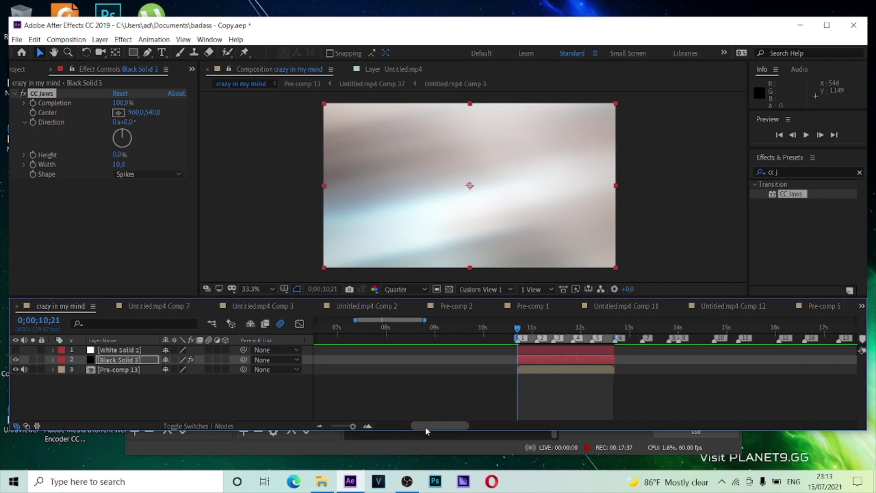
drag(353, 427, 356, 425)
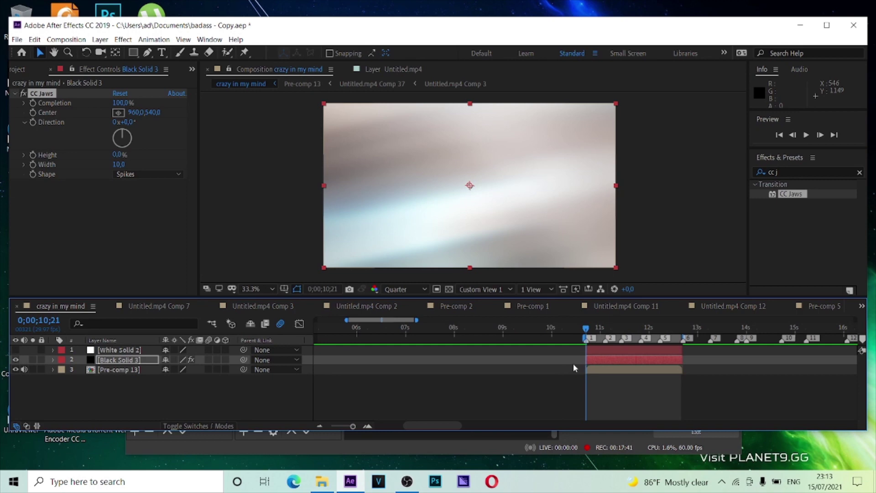
click(34, 104)
key(u)
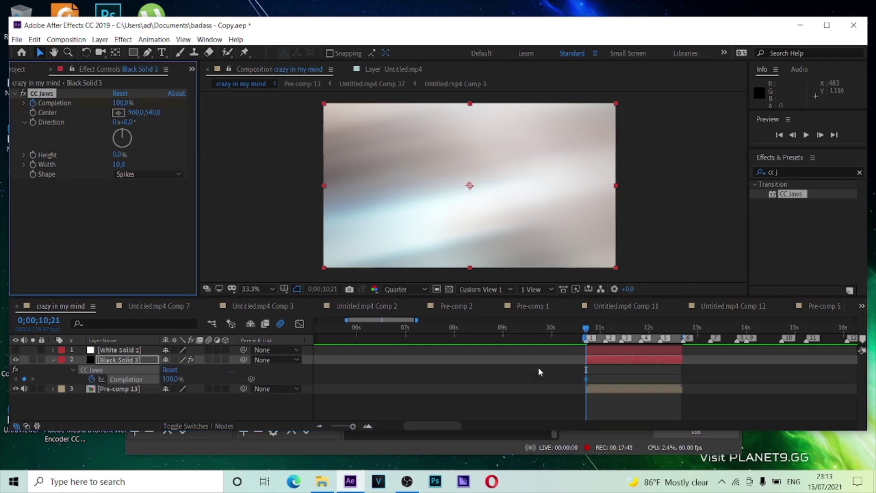
click(356, 427)
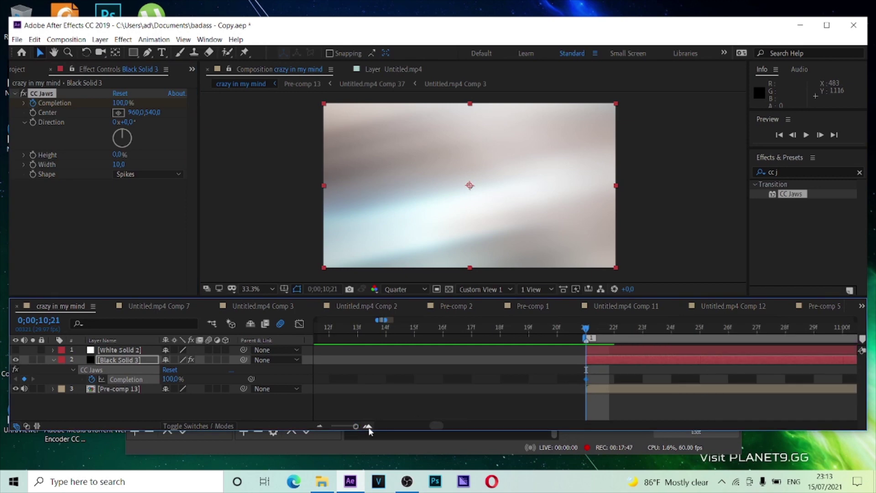
click(324, 426)
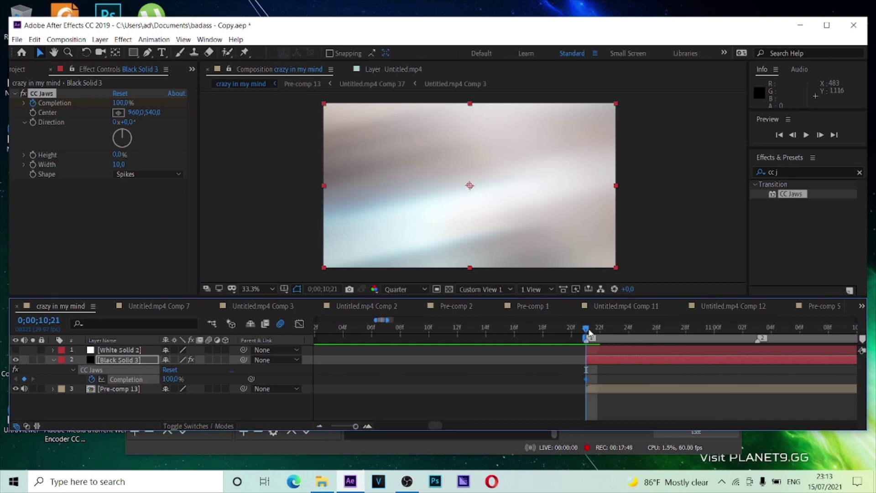
click(321, 427)
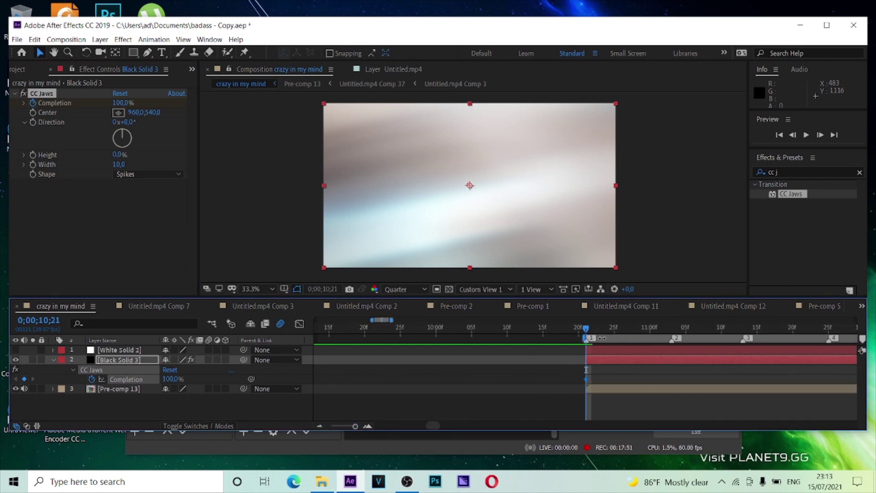
Keyframe the black solid's CC Jaws Completion at 83% at 0;00;10;28, between markers 1 and 2
drag(587, 328, 637, 337)
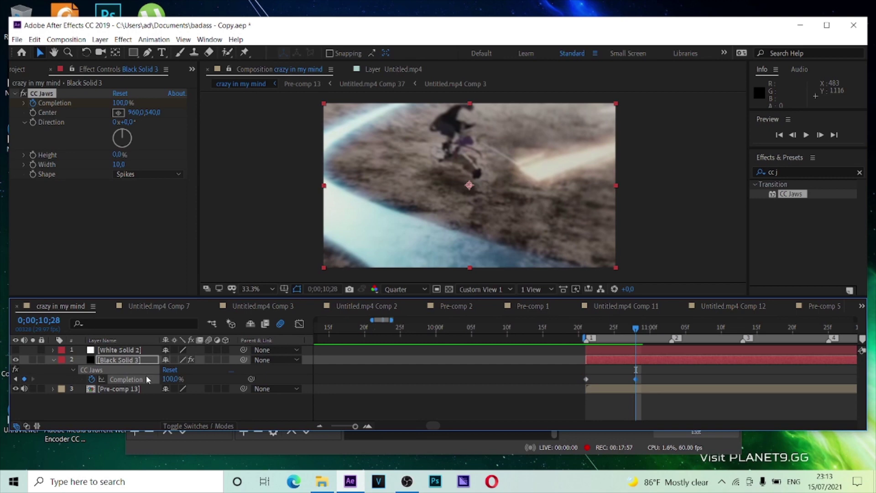
click(172, 379)
text(8)
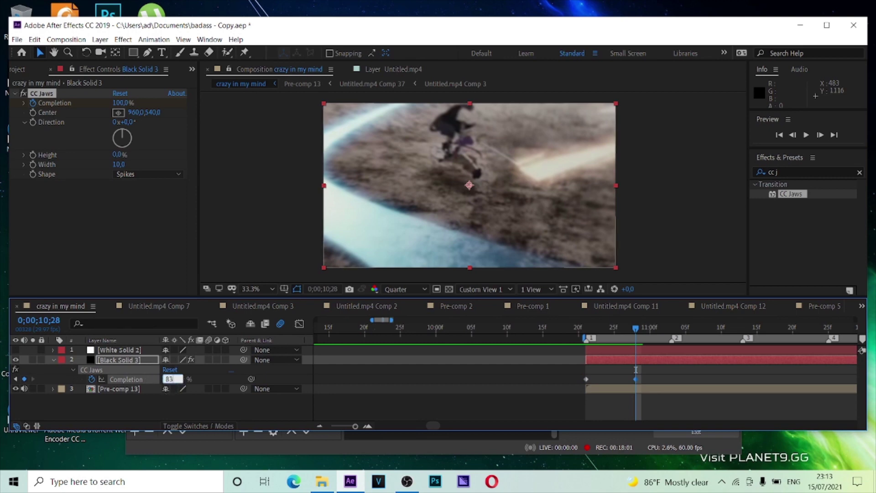
text(3)
key(Return)
Keyframe the black solid's CC Jaws Completion at 90% at marker 2 (0;00;11;03)
drag(638, 334, 671, 335)
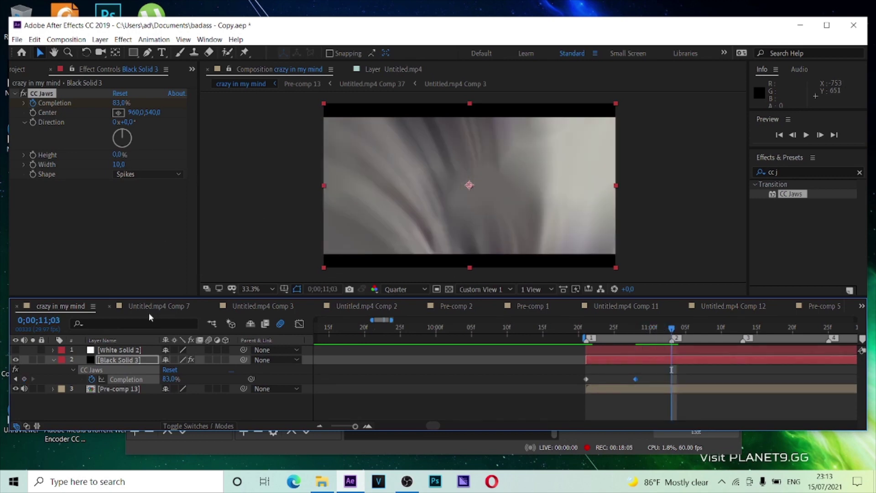
drag(168, 379, 238, 389)
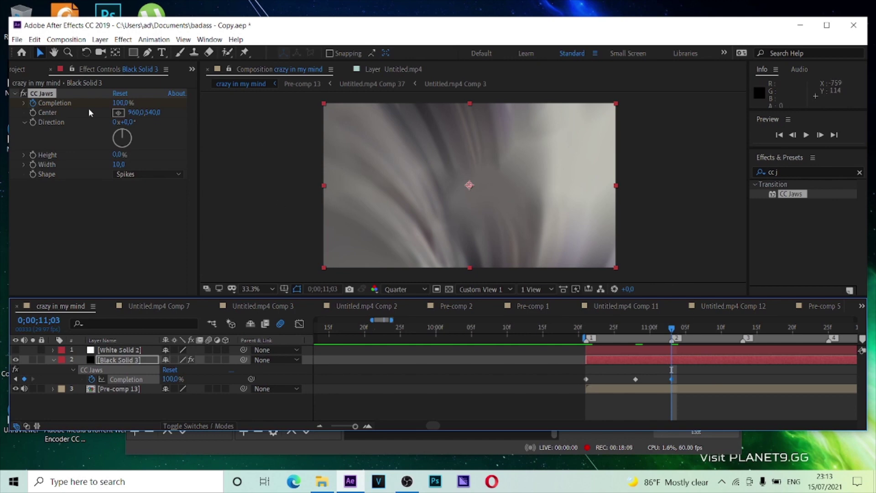
click(119, 102)
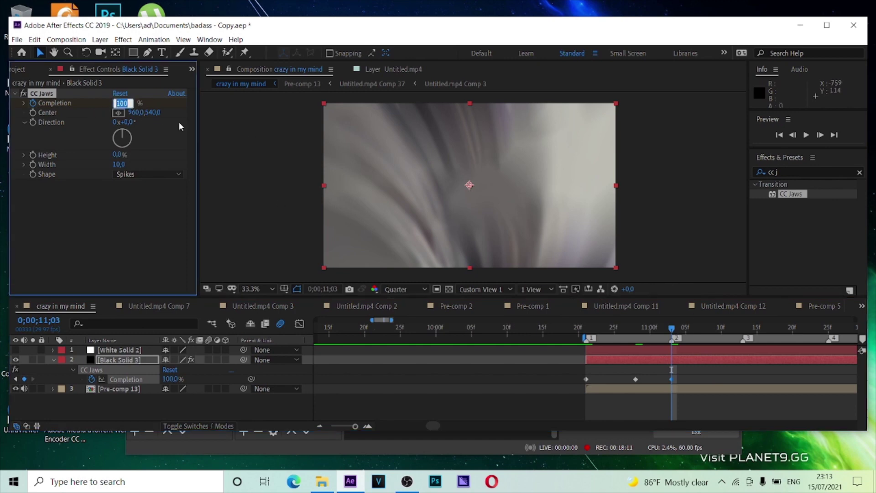
text(90)
key(Return)
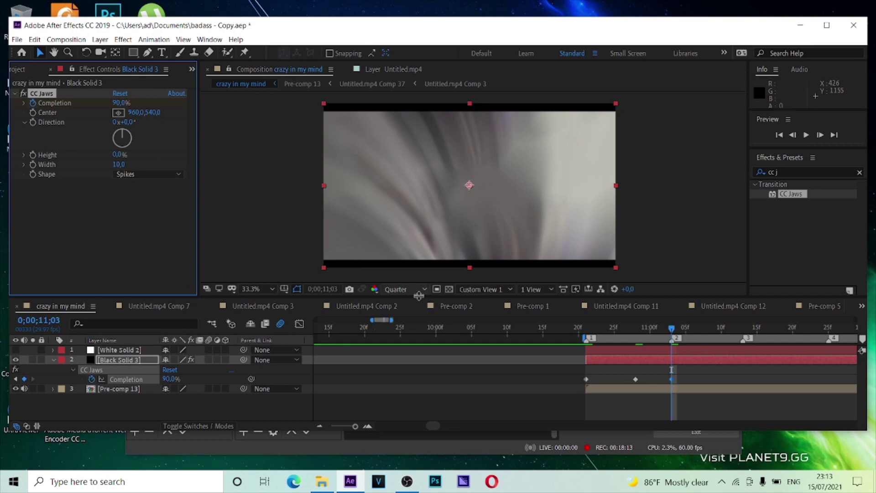
Change the middle Completion keyframe at 0;00;10;28 to 79%
drag(648, 331, 637, 332)
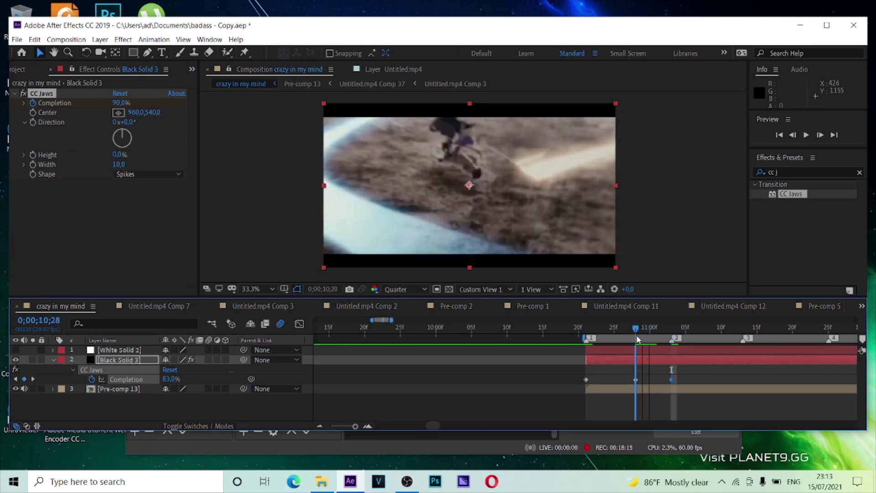
drag(114, 104, 109, 105)
click(115, 105)
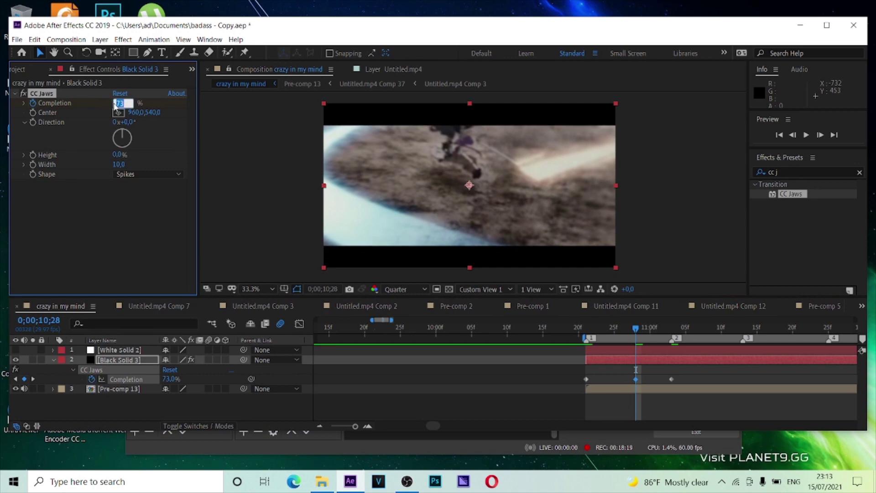
text(76)
key(Return)
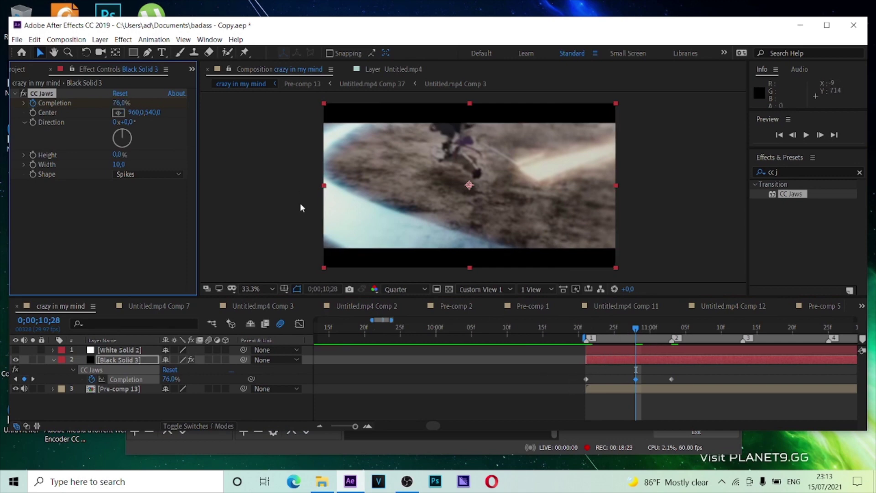
click(120, 103)
text(79)
key(Return)
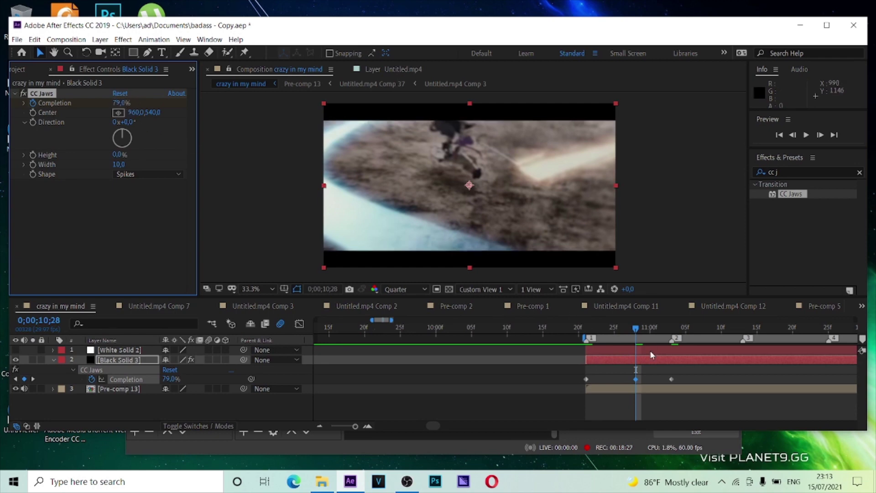
Apply Easy Ease to the three Completion keyframes and reshape the value curve so it drops steeply right after the first keyframe
drag(687, 376, 558, 378)
key(F9)
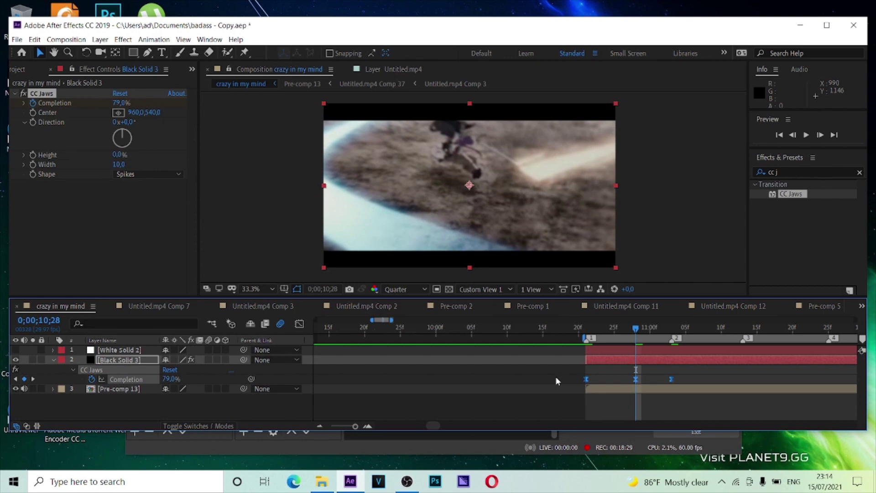
click(679, 378)
click(299, 323)
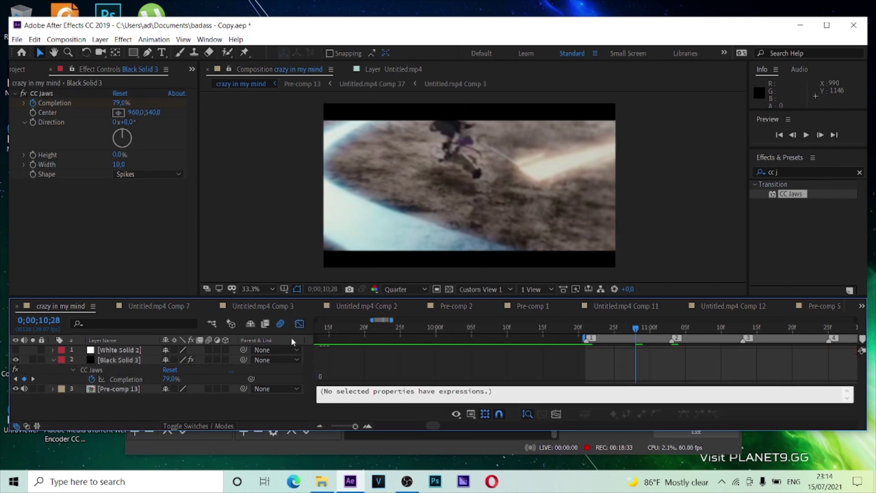
click(133, 380)
click(636, 380)
drag(602, 348, 588, 371)
Play back the black bar animation from just before marker 1, then return to the keyframe view
key(space)
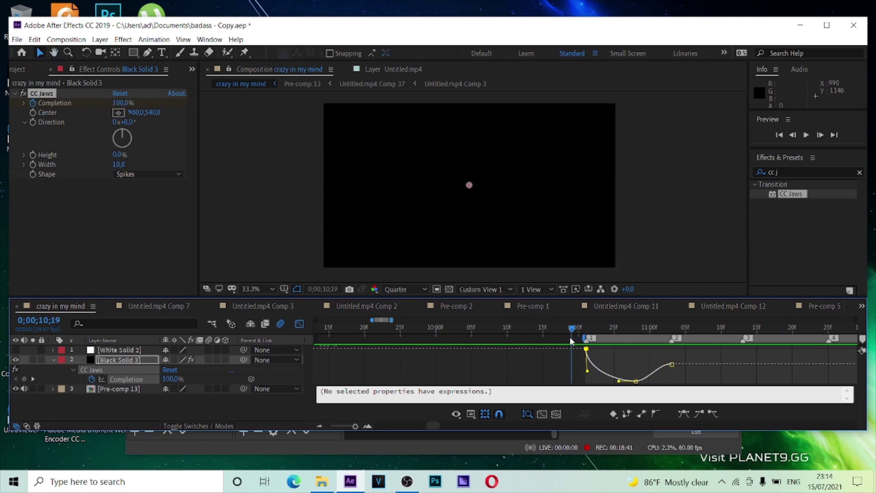
key(space)
drag(617, 330, 577, 333)
key(space)
key(space)
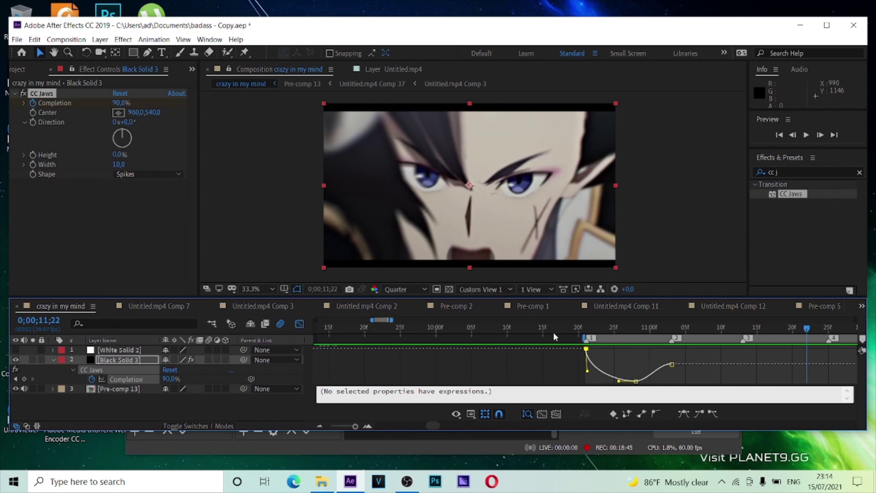
key(shift+F3)
Add a 100% Opacity keyframe to the white solid at marker 1
mouse_move(587, 336)
mouse_down()
mouse_move(628, 334)
mouse_move(591, 339)
mouse_up()
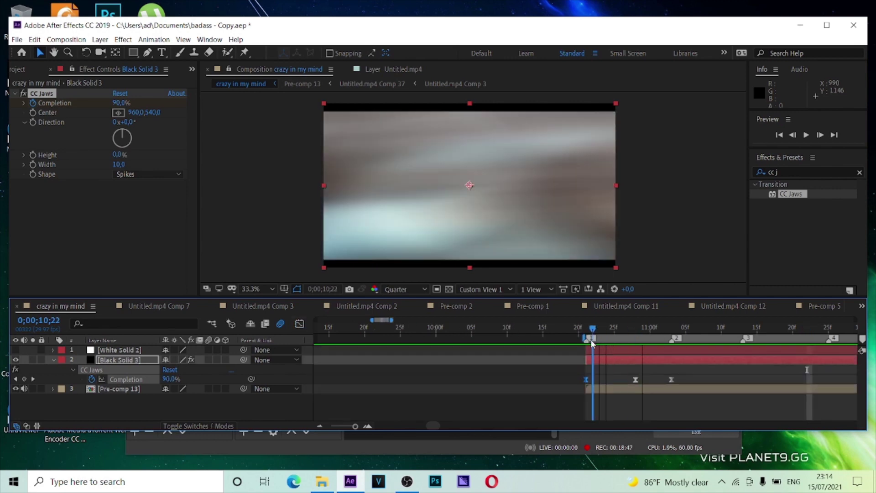
click(597, 347)
key(t)
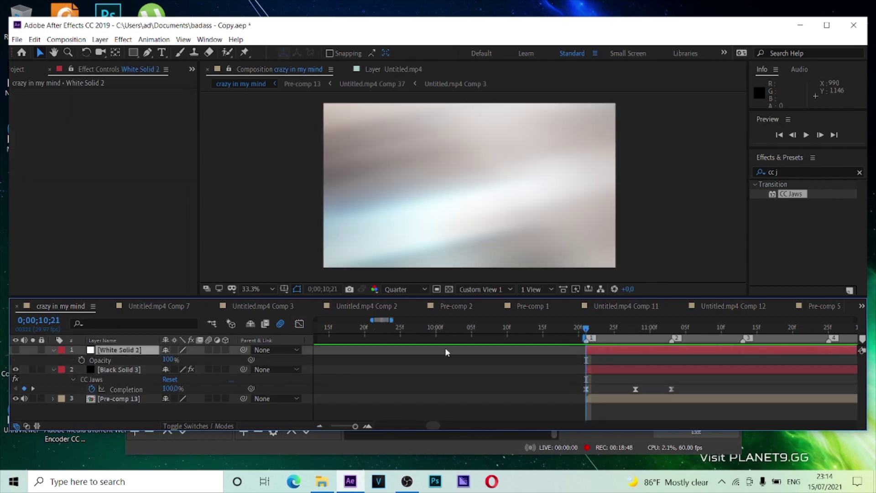
click(81, 360)
Split the white solid at markers 2, 3 and 4
drag(657, 337, 673, 341)
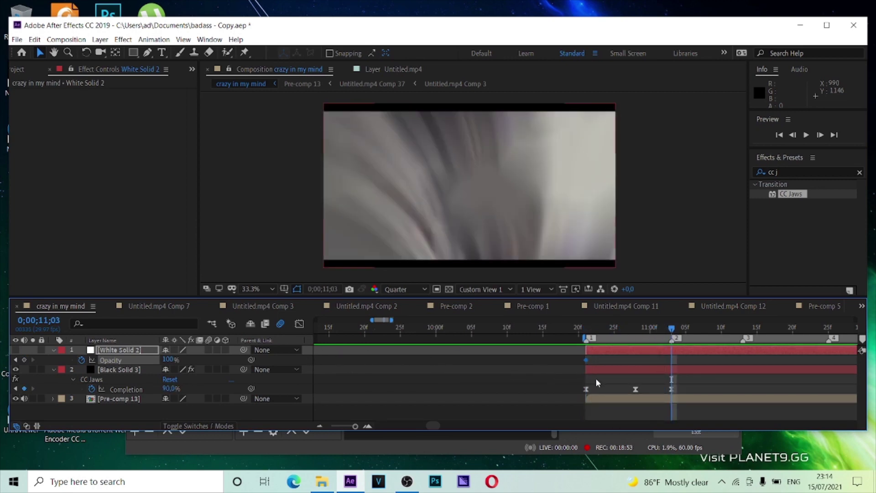
key(ctrl+shift+d)
click(743, 332)
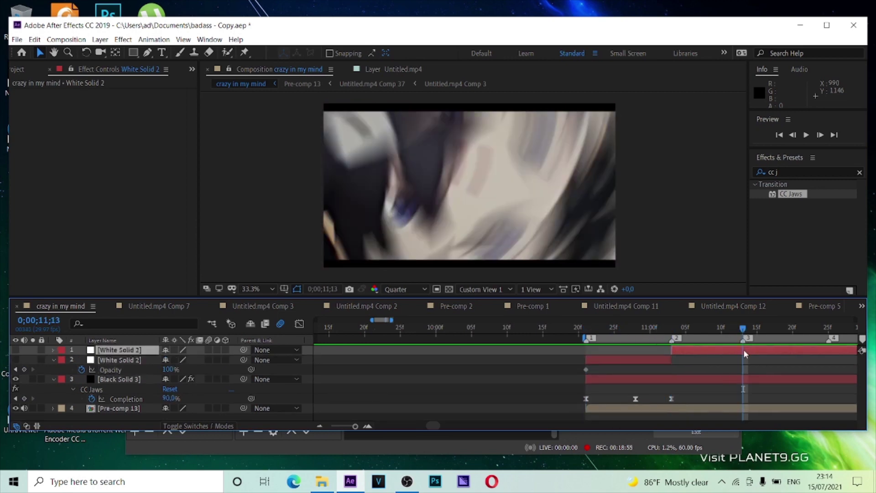
key(ctrl+shift+d)
drag(762, 328, 819, 338)
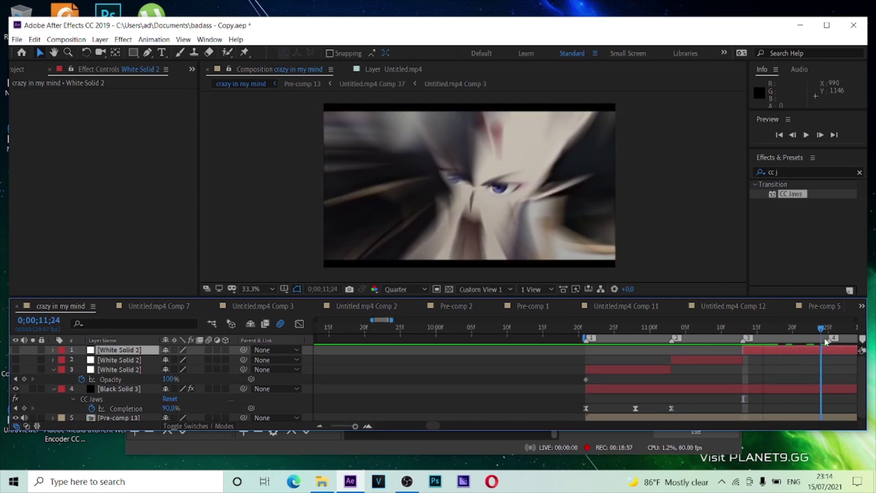
key(ctrl+shift+d)
Fade out the first white solid segment's Opacity by marker 2, ease both keyframes and play the result
click(692, 331)
drag(693, 336, 671, 354)
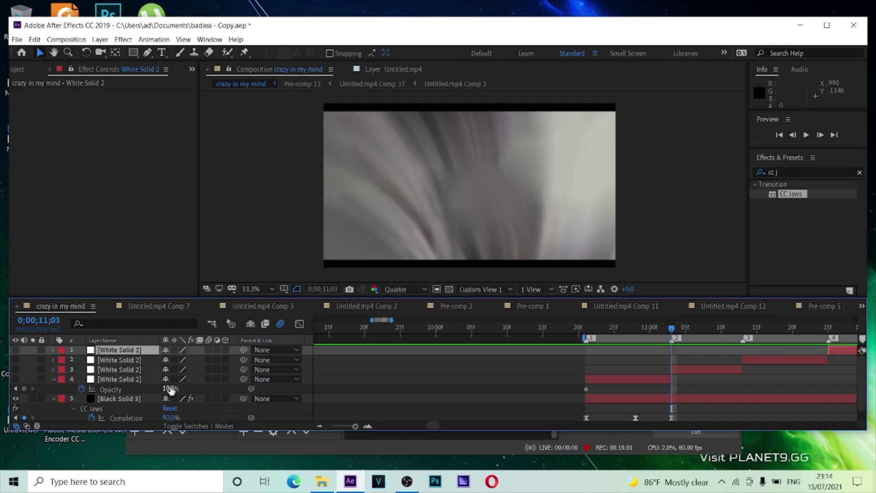
drag(171, 389, 101, 392)
drag(684, 388, 564, 391)
key(space)
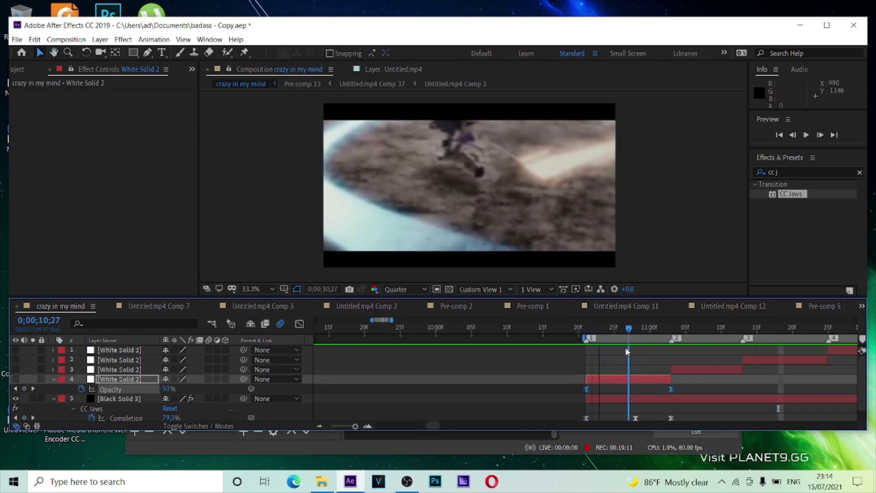
Copy the black solid's CC Jaws Completion keyframes onto the first white solid segment at marker 1 and preview the result
click(618, 398)
drag(684, 415, 572, 418)
drag(601, 327, 586, 328)
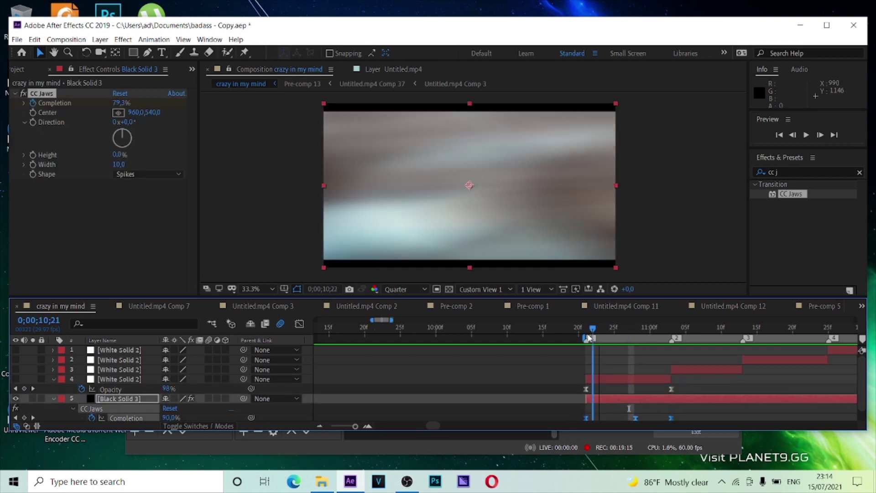
click(599, 379)
key(ctrl+v)
key(space)
drag(630, 334, 621, 365)
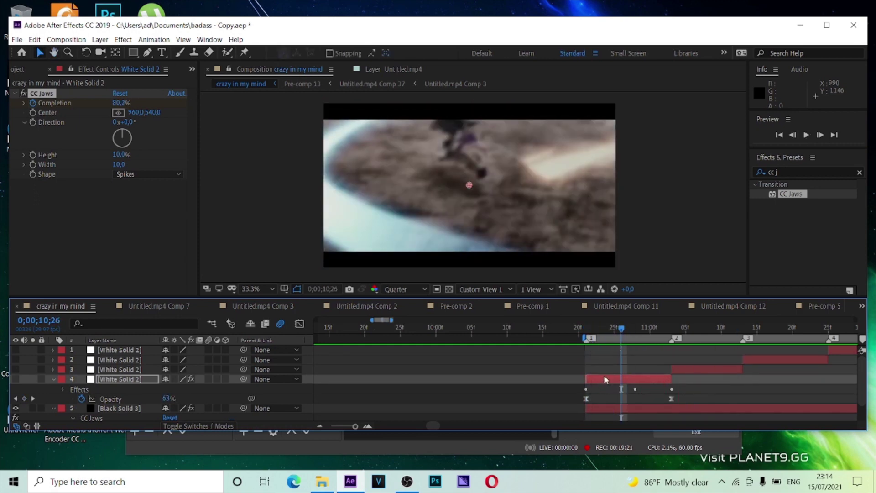
Make all four white solid segments visible, set the first one's CC Jaws Height to 0% and preview it
click(604, 378)
scroll(605, 377, down, 2)
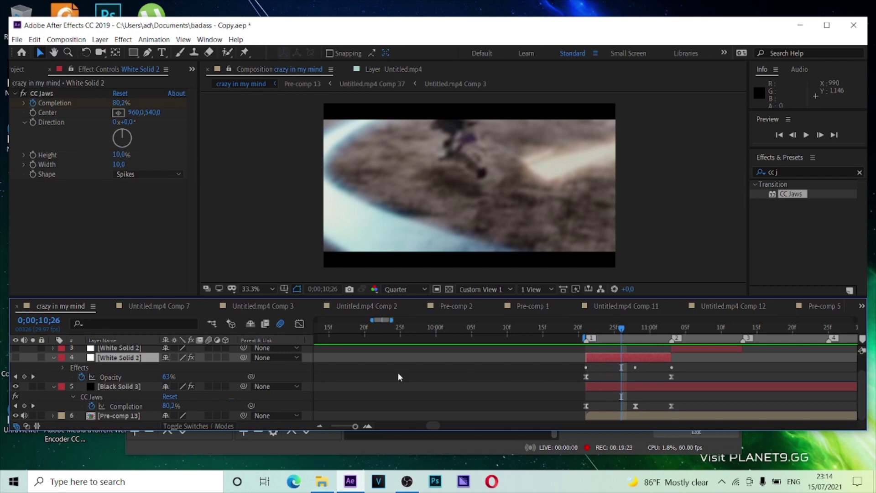
scroll(47, 359, up, 2)
drag(15, 378, 16, 350)
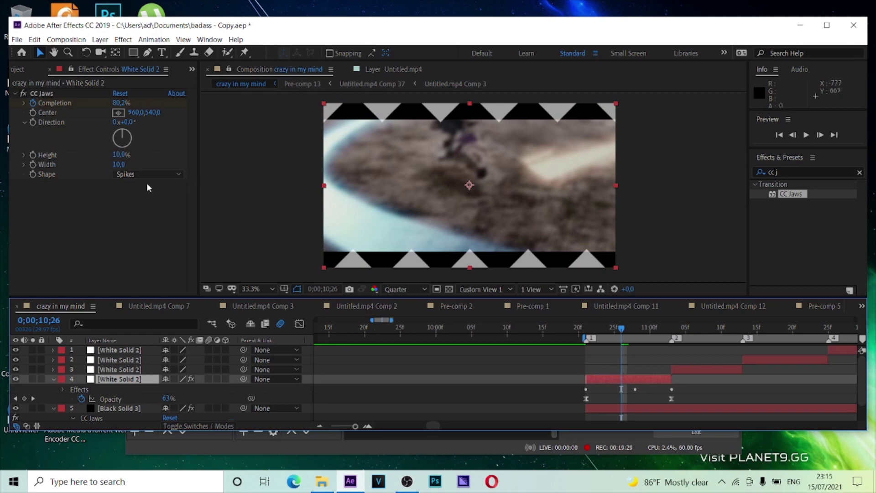
drag(121, 156, 91, 156)
click(622, 332)
key(space)
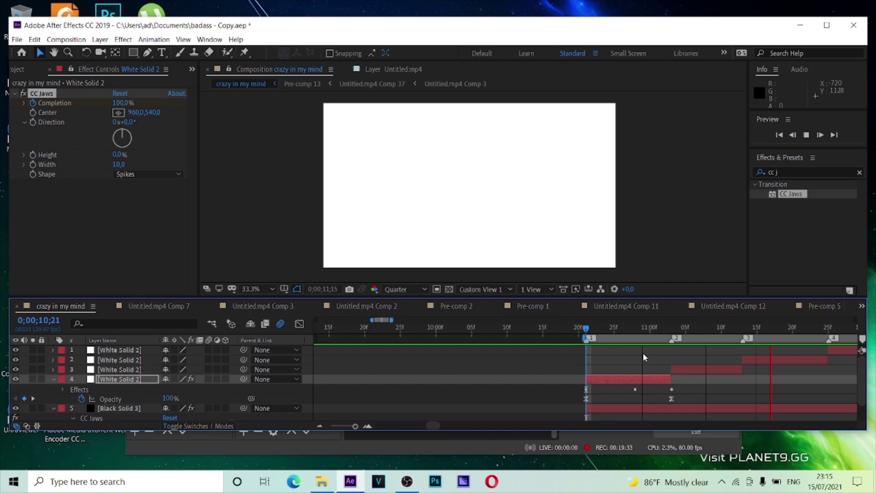
Delete the three white solid segments that follow marker 2
click(701, 371)
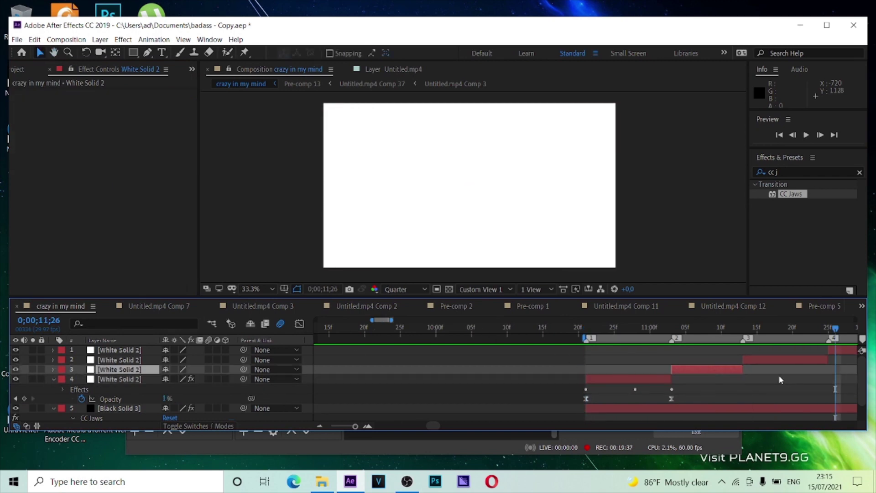
key(Delete)
click(773, 358)
key(Delete)
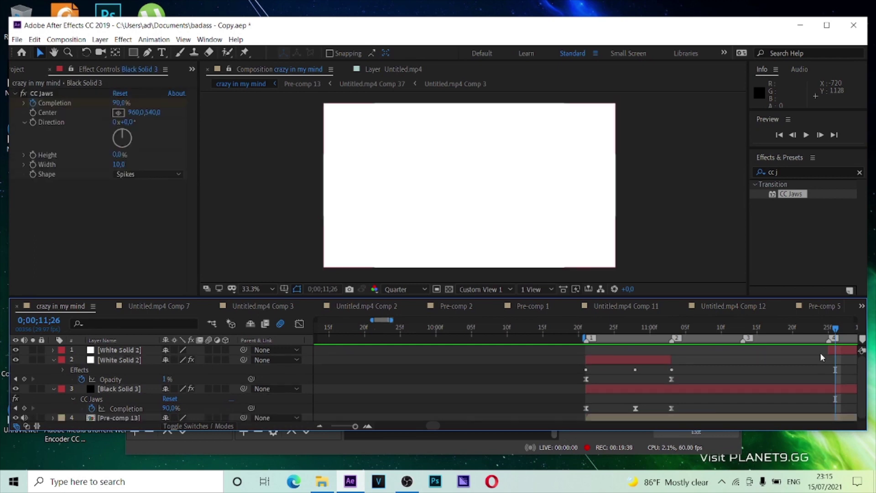
click(841, 351)
key(Delete)
Play back the white flash and black bars from around marker 1 to past marker 3
drag(636, 334, 626, 332)
key(space)
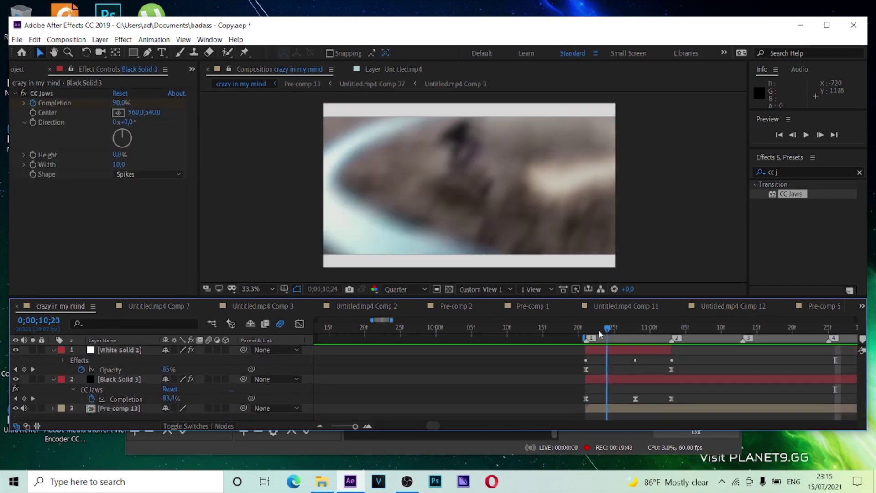
key(space)
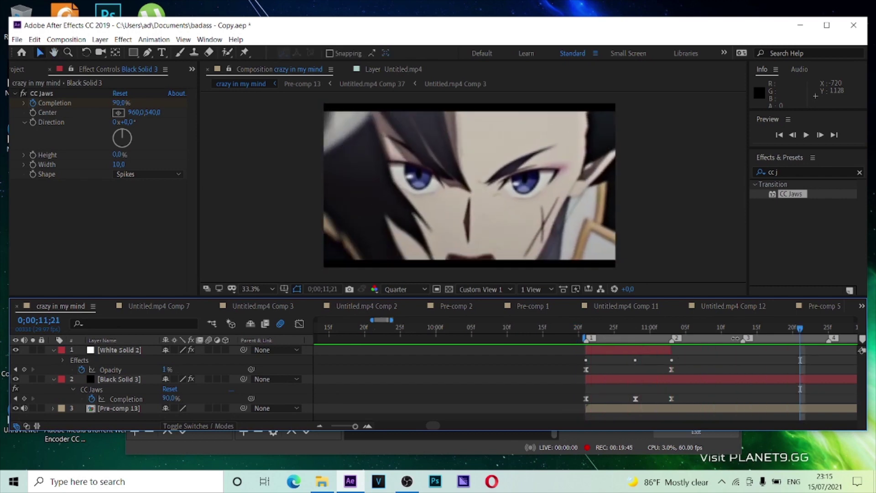
drag(630, 328, 766, 365)
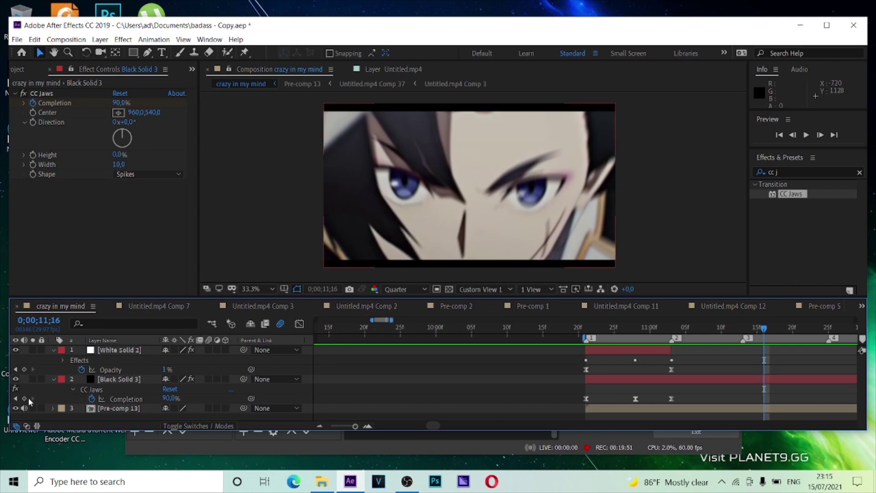
Add CC Jaws Completion keyframes to the black solid: 90% at marker 3, 79% at 0;00;11;21 and 90% at marker 4
drag(768, 332, 743, 330)
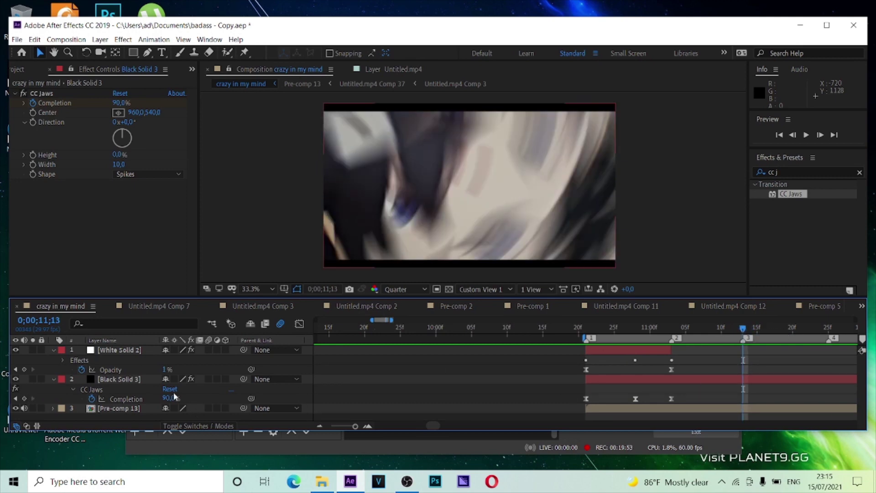
click(25, 399)
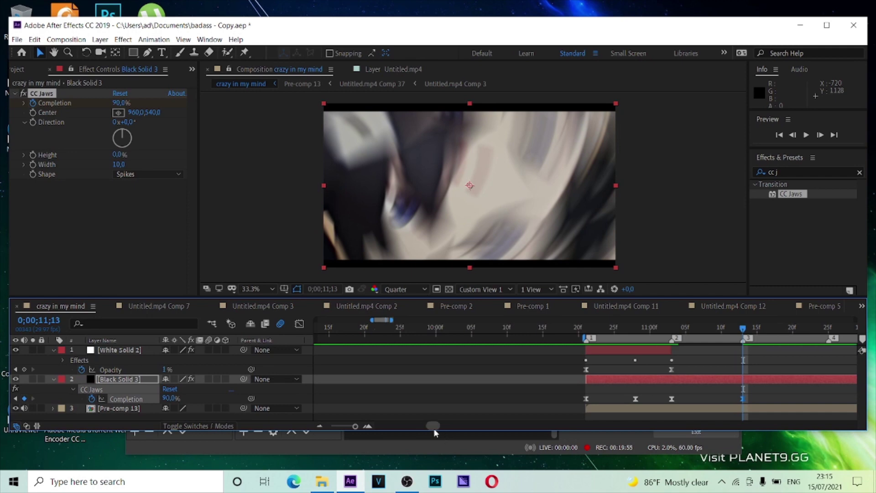
drag(437, 426, 442, 426)
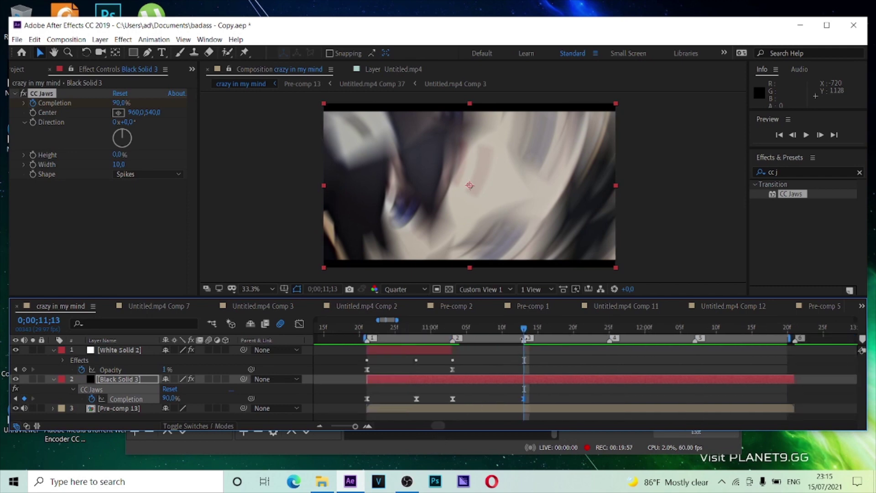
mouse_move(573, 334)
mouse_down()
mouse_move(596, 329)
mouse_move(581, 329)
mouse_up()
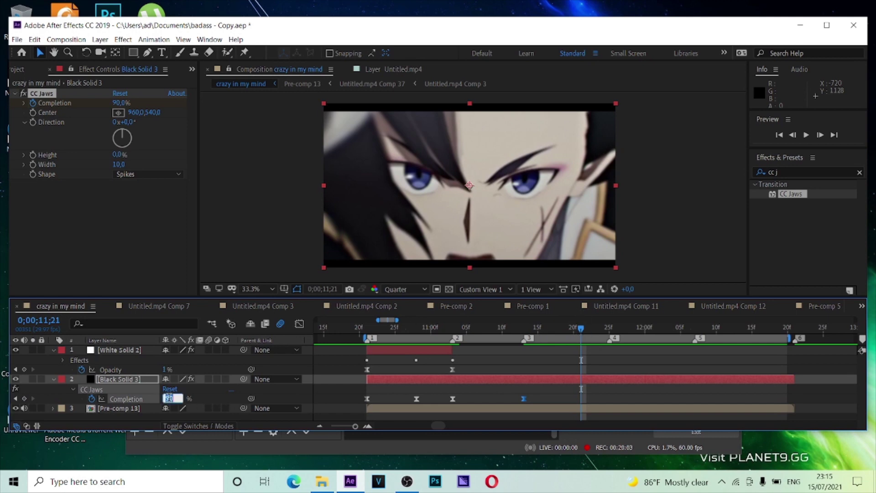
key(Return)
drag(597, 337, 610, 336)
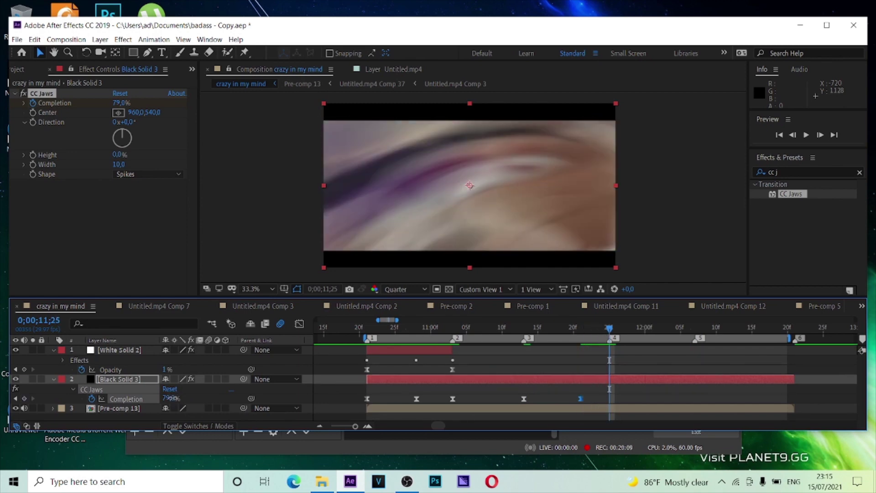
text(90)
key(Return)
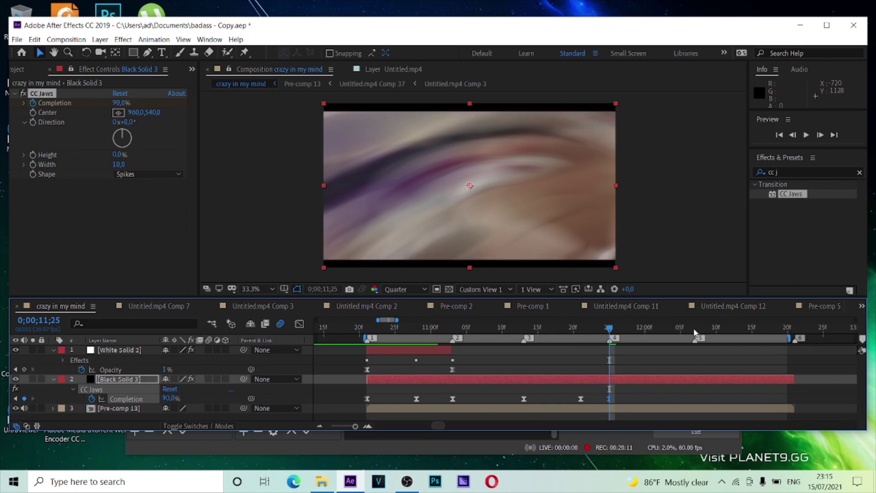
Add black solid Completion keyframes of 90% at marker 5, 78% at 0;00;12;14 and 90% near marker 6, then shift the last two slightly later
key(space)
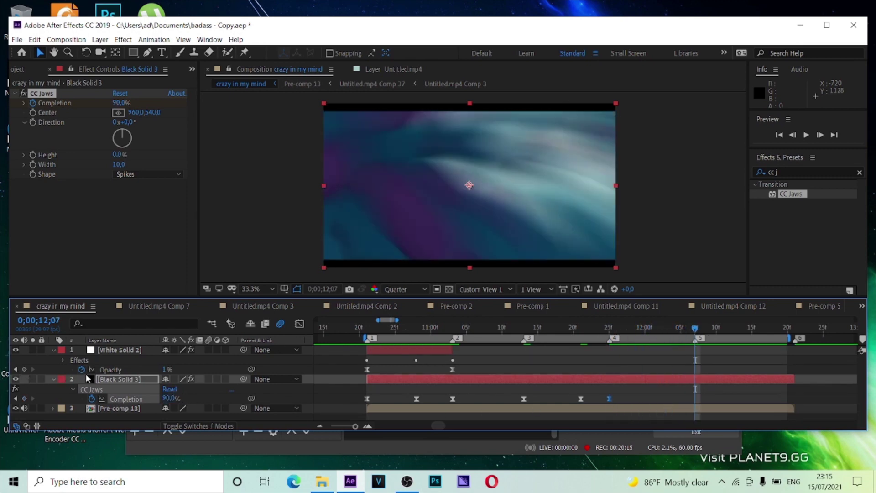
click(25, 398)
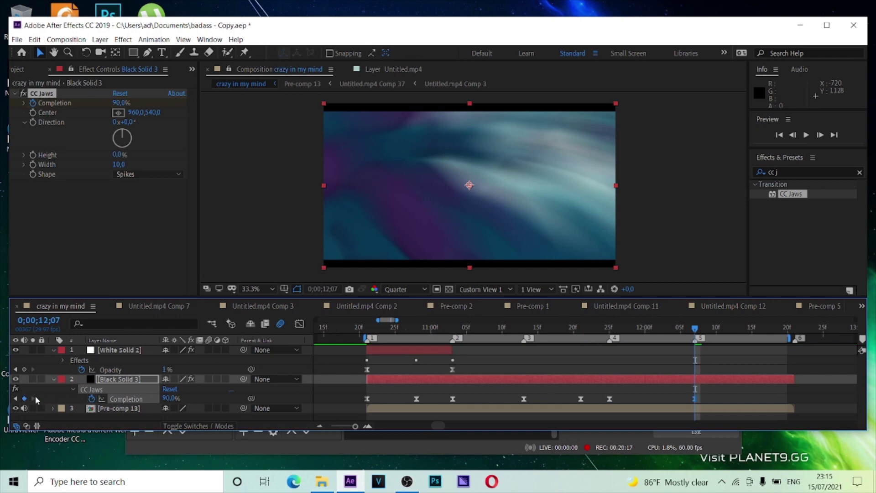
key(space)
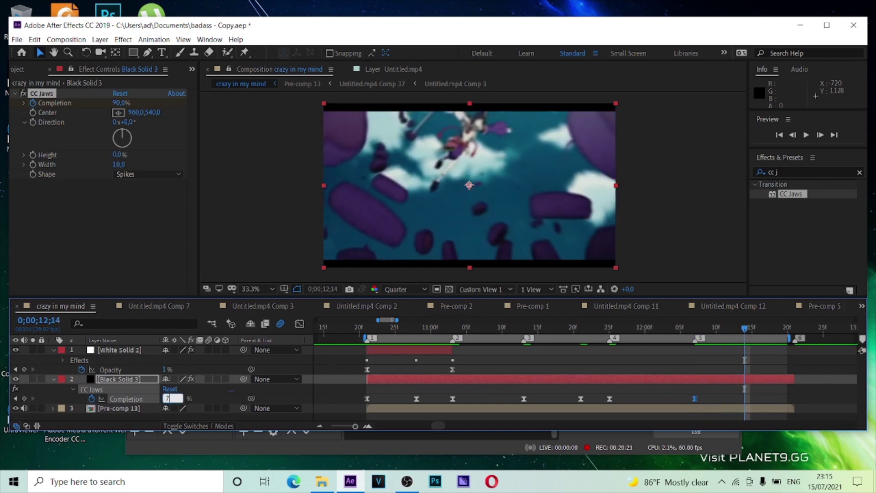
key(Return)
drag(753, 333, 788, 333)
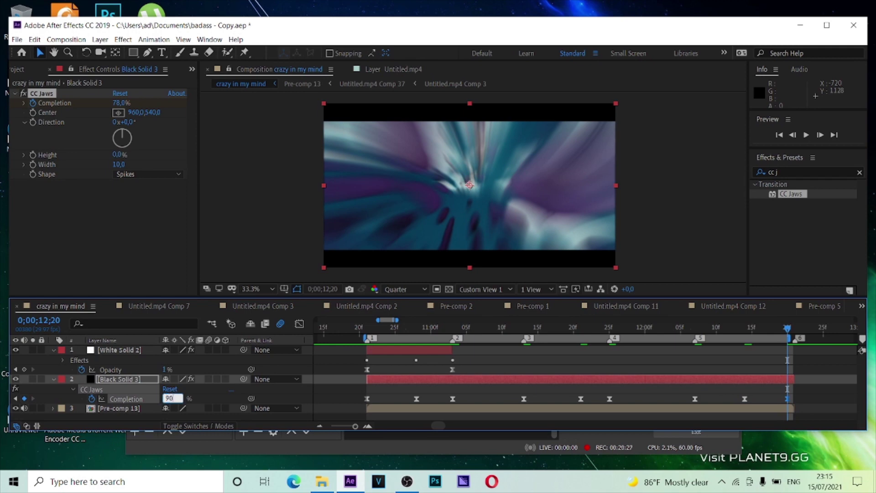
key(Return)
drag(787, 399, 759, 400)
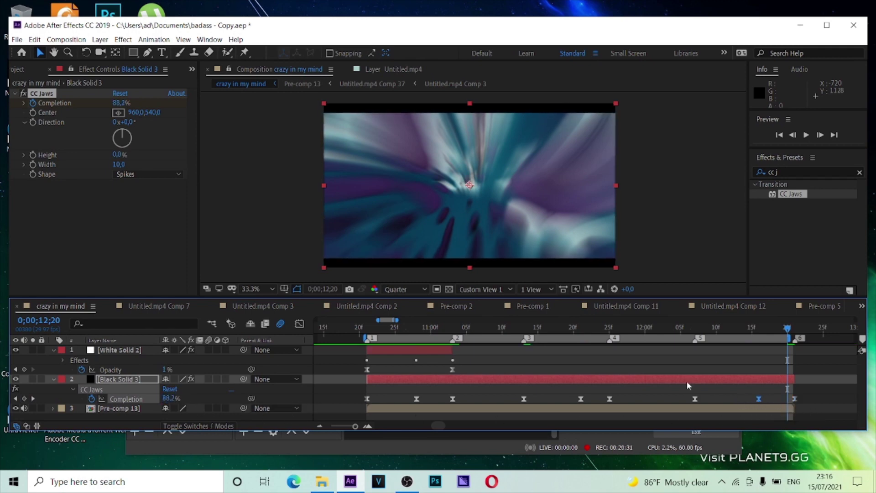
Reshape the black solid's Completion value curve so it drops steeply right after marker 3
click(299, 324)
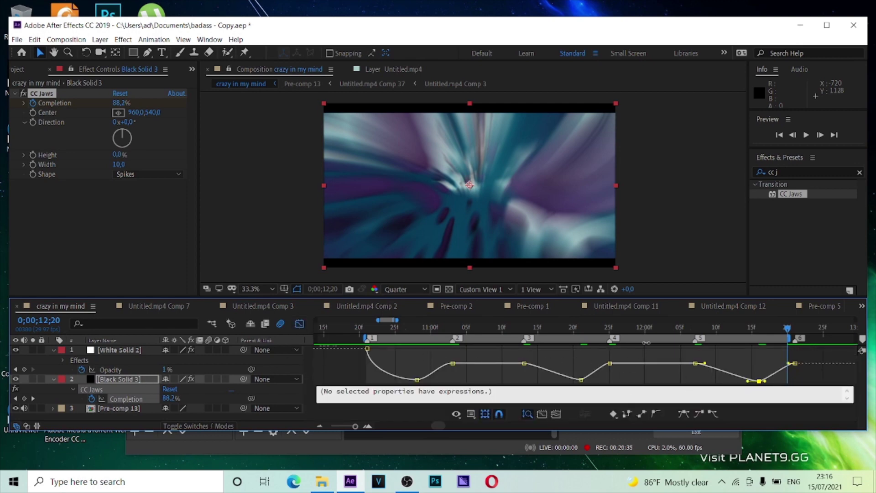
drag(650, 351, 594, 386)
click(516, 328)
click(301, 323)
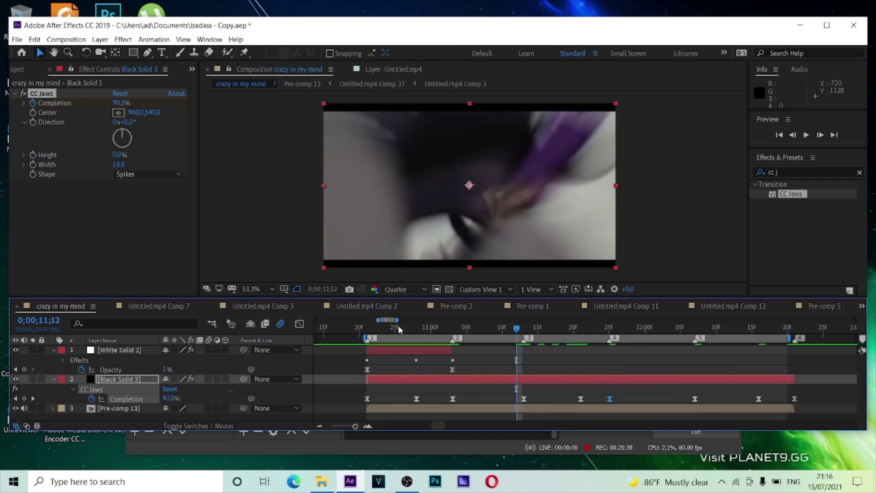
drag(519, 333, 538, 333)
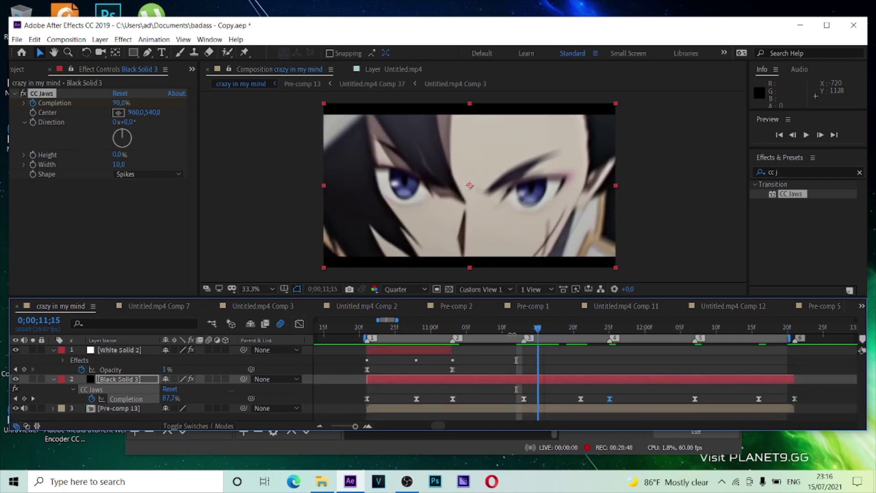
click(299, 324)
click(543, 363)
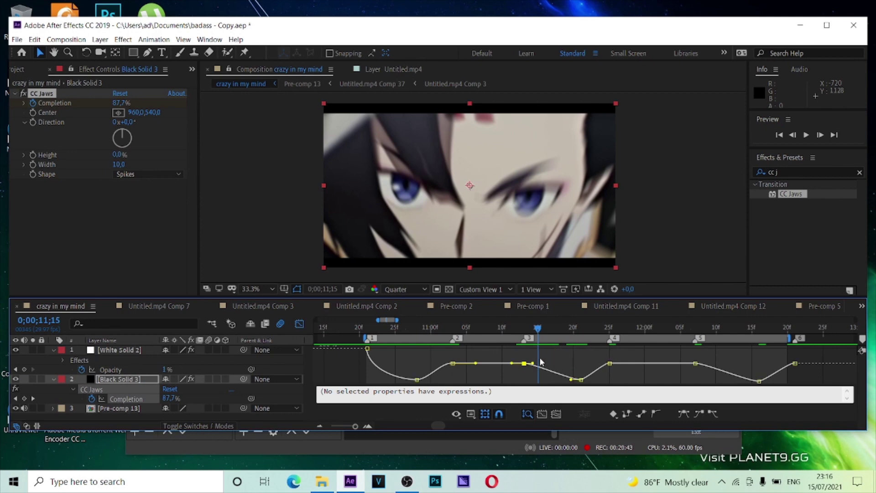
drag(533, 363, 508, 378)
Reshape the Completion curve to drop steeply right after marker 5 and play the animation from before marker 1
drag(549, 330, 747, 375)
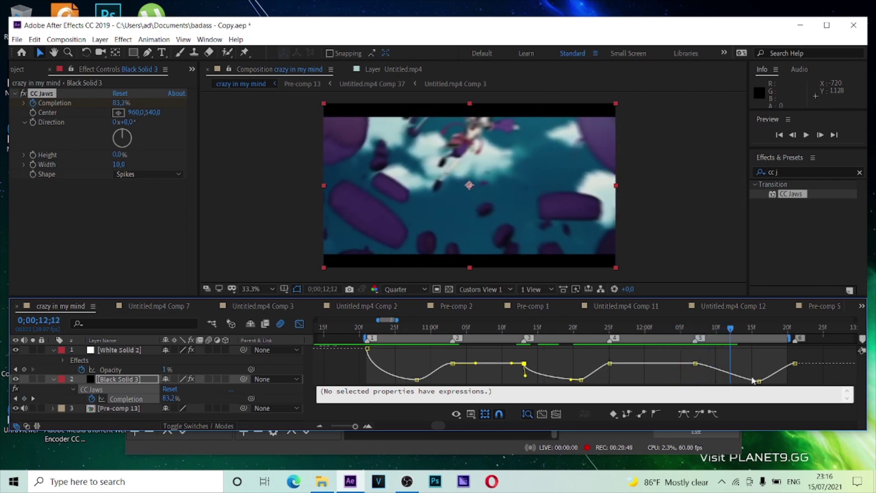
click(759, 381)
drag(706, 364, 683, 380)
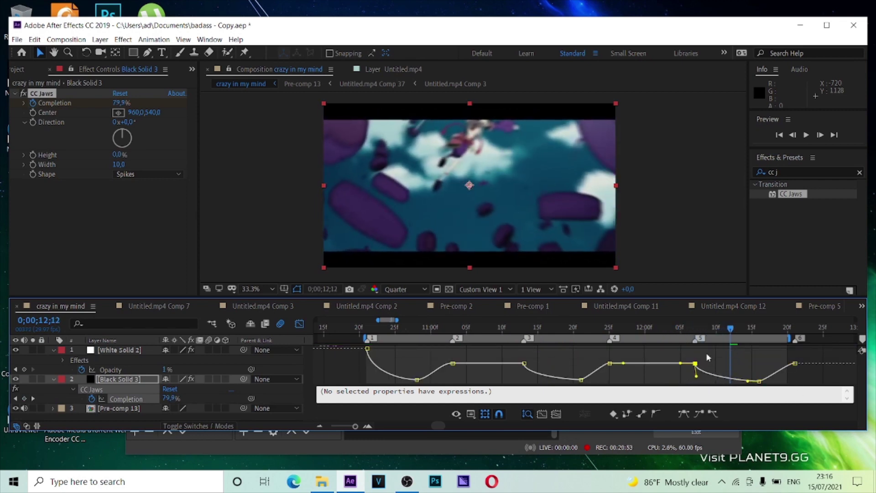
drag(726, 330, 307, 344)
key(space)
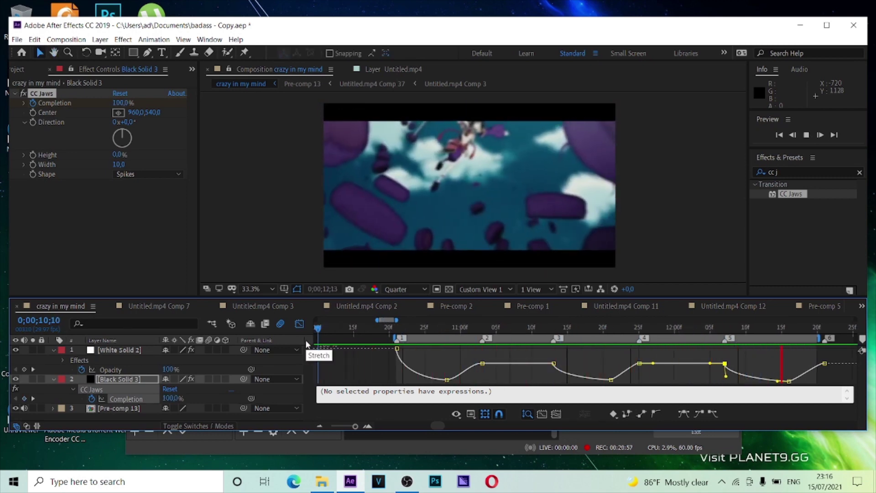
key(space)
Leave the graph view, collapse both solids' properties and play back the whole sequence
drag(356, 426, 351, 427)
click(299, 323)
key(u)
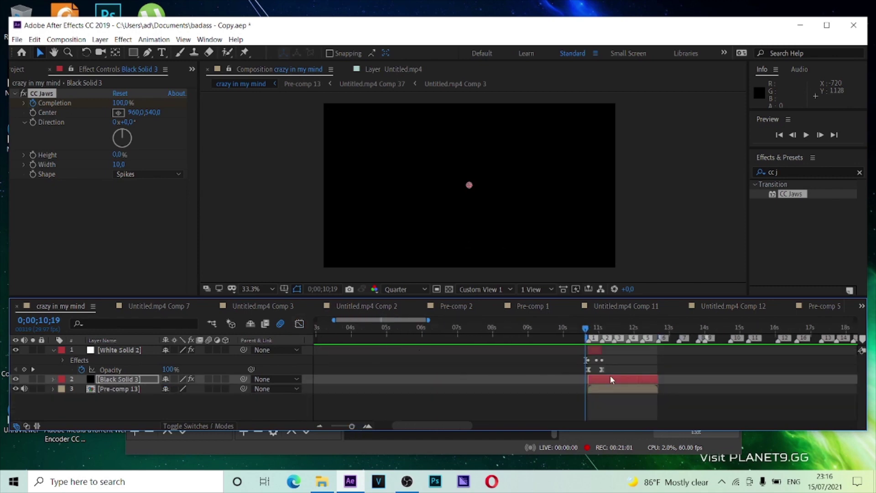
click(593, 345)
key(u)
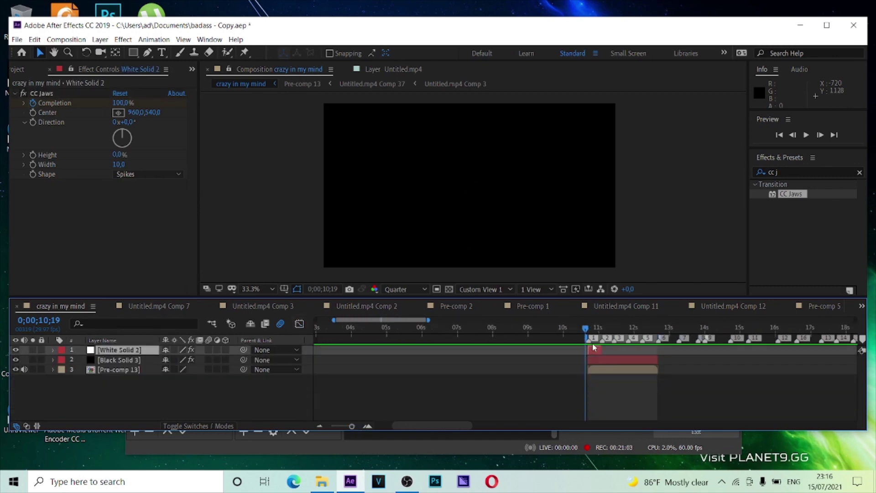
key(space)
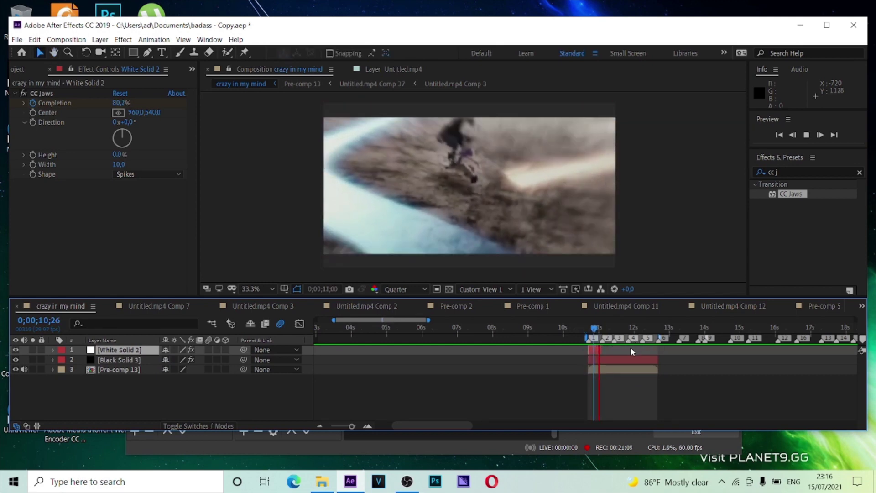
key(space)
Collapse the white solid's properties, reveal the black solid's Completion keyframes and show their value curve in the graph editor
key(u)
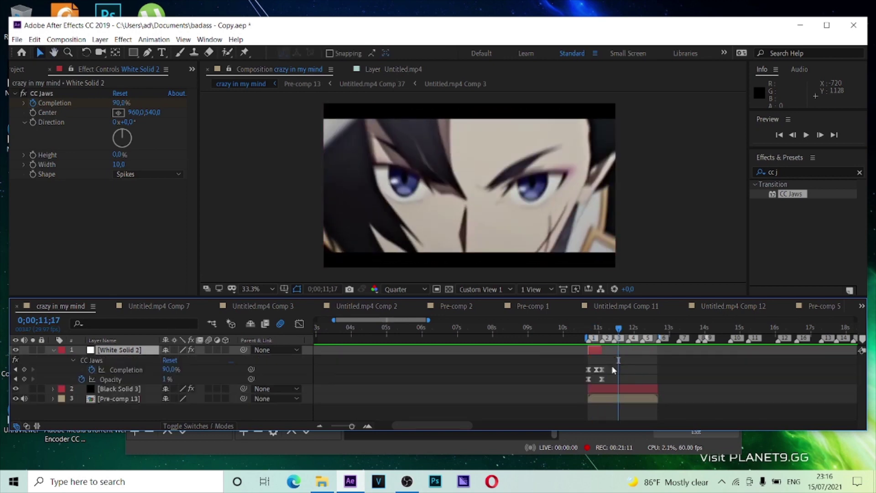
key(u)
click(620, 359)
key(u)
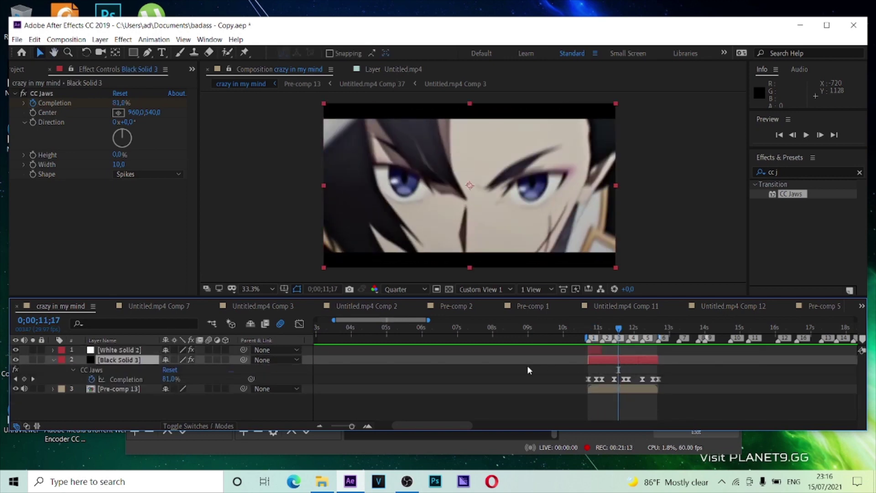
click(367, 428)
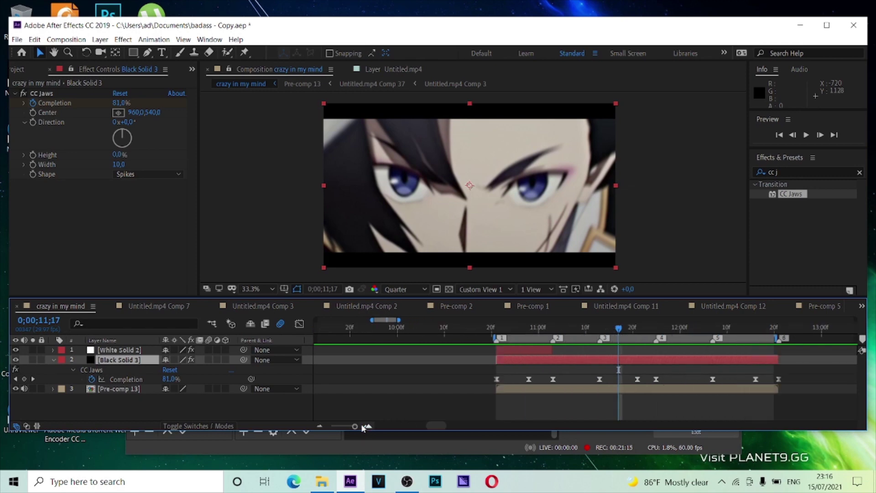
click(133, 379)
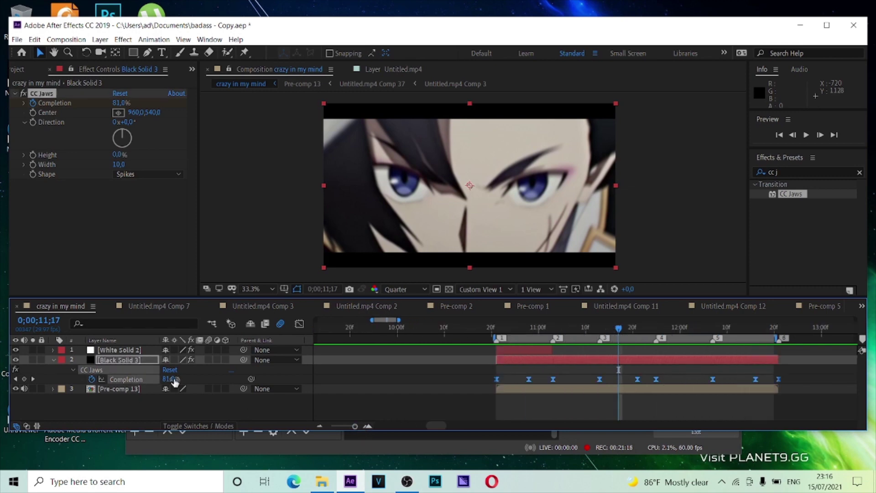
click(300, 324)
Ease the Completion curve out of its low keyframe between markers 3 and 4 so it rises more gradually at first
click(600, 364)
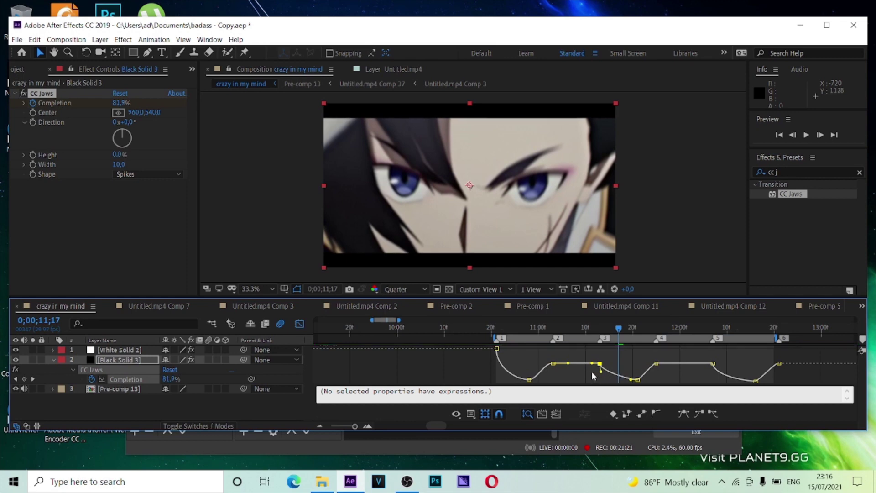
click(660, 382)
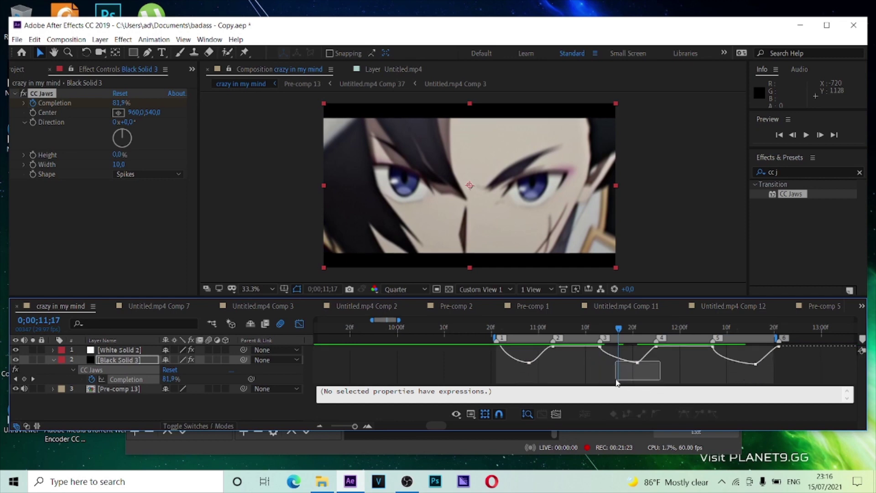
click(637, 380)
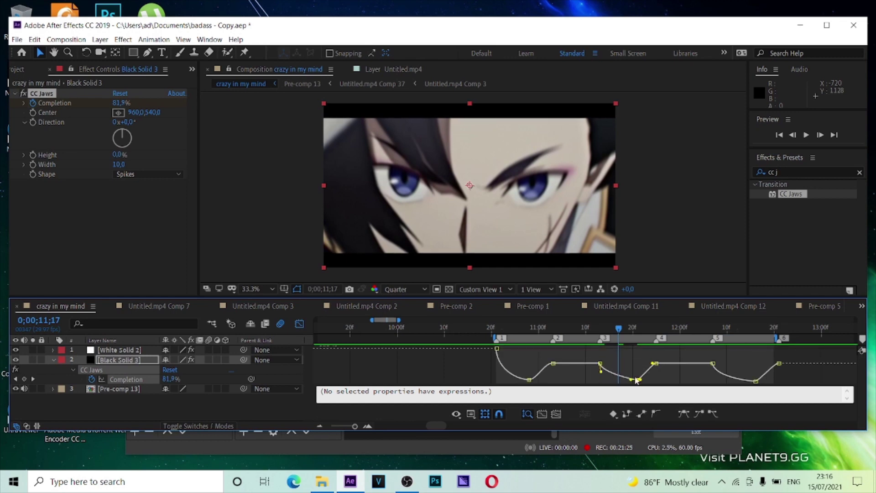
drag(643, 382, 667, 384)
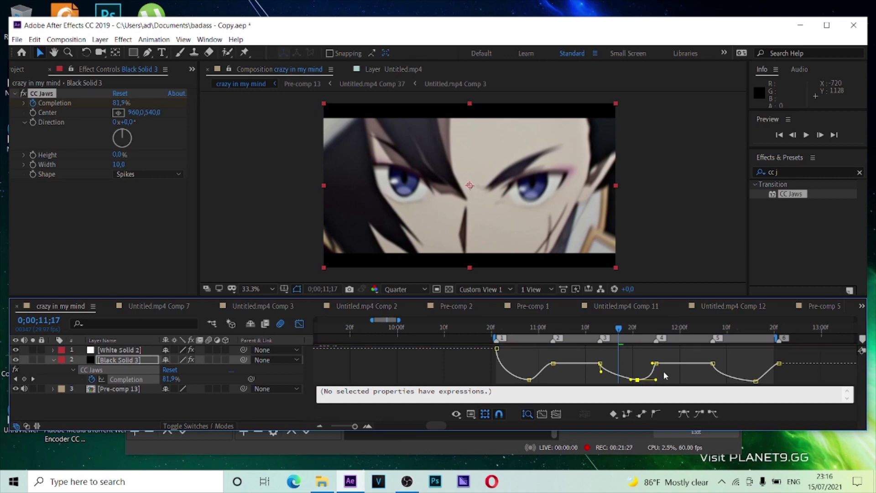
Preview the reshaped bars from between markers 2 and 3 and again from just after marker 1
drag(618, 328, 571, 342)
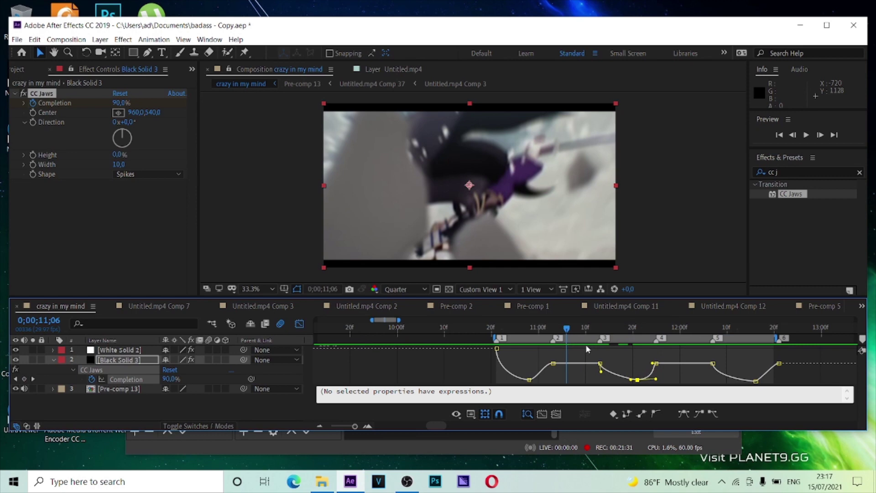
key(space)
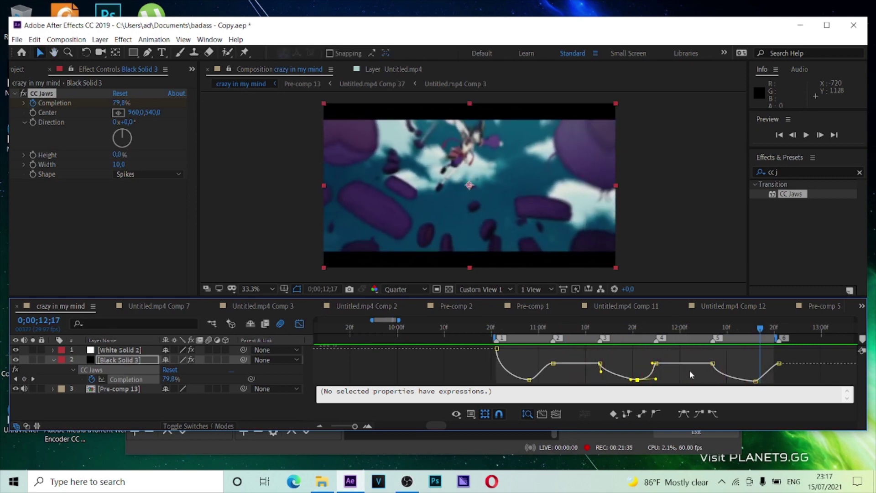
drag(675, 337, 510, 338)
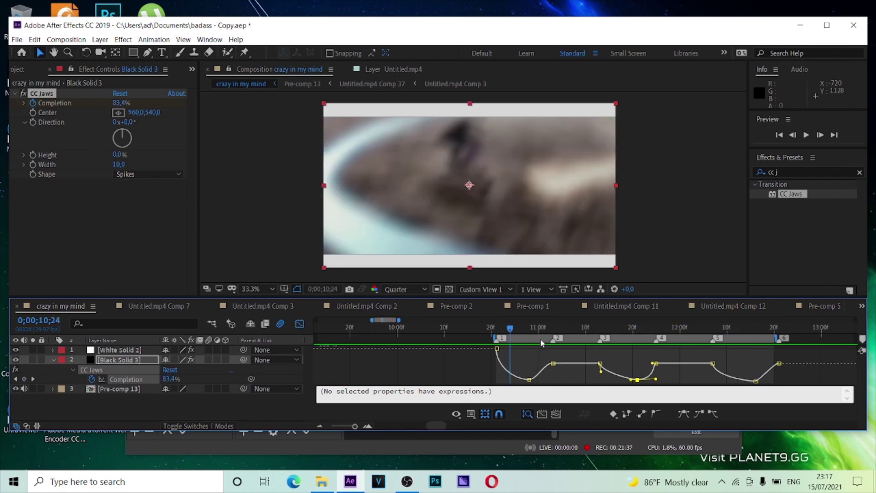
key(space)
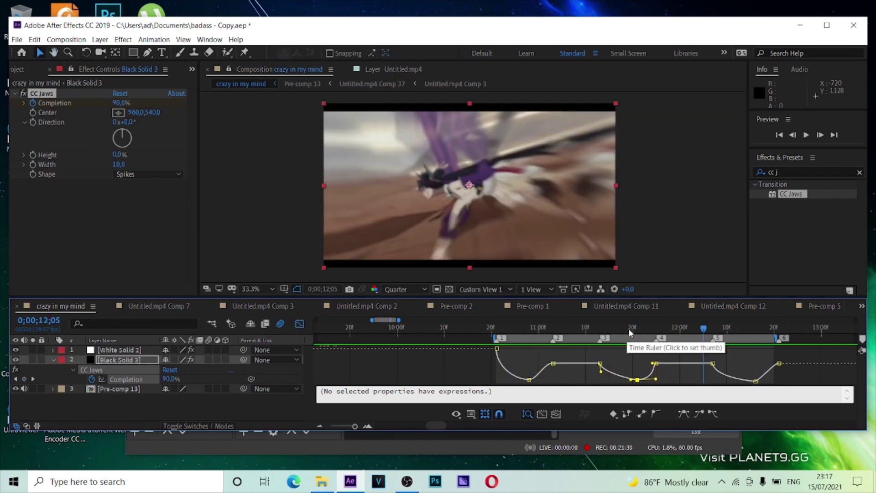
Fine-tune the Completion curve's drop right after marker 5 and leave the graph view
drag(628, 337, 677, 344)
drag(745, 339, 746, 339)
click(713, 363)
drag(708, 373, 708, 372)
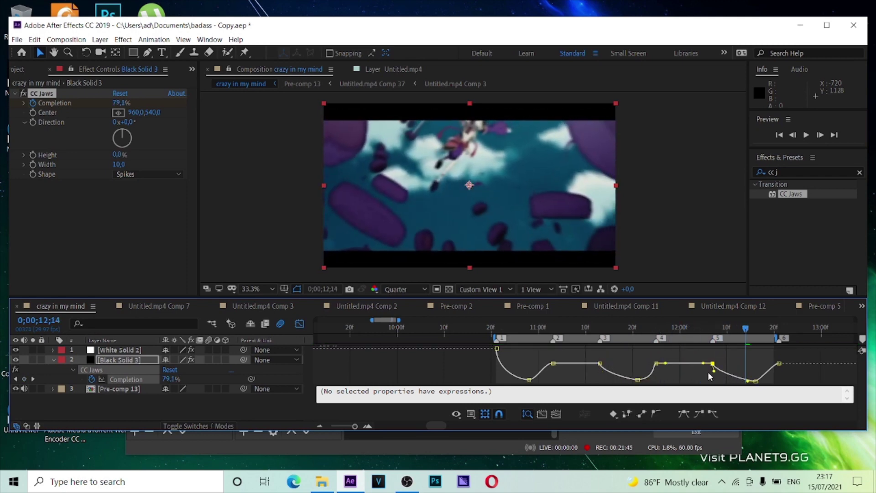
click(301, 324)
Play back the whole bar animation from marker 1
drag(744, 331, 493, 348)
key(space)
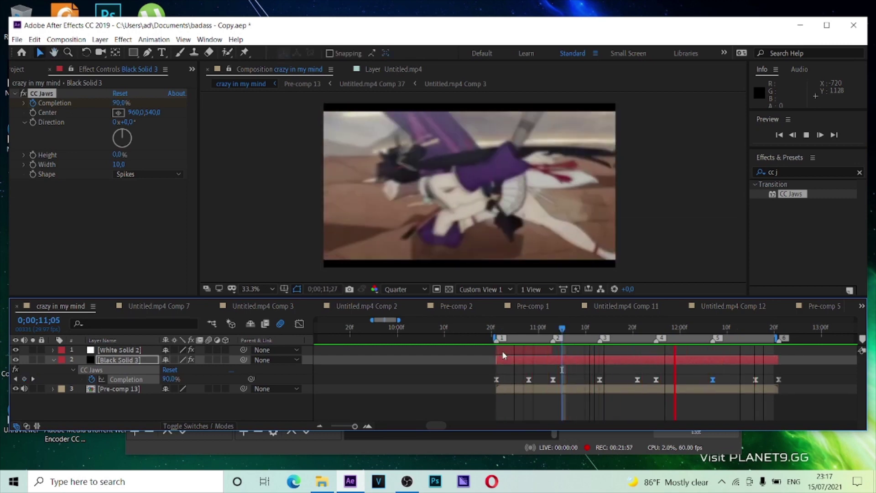
key(space)
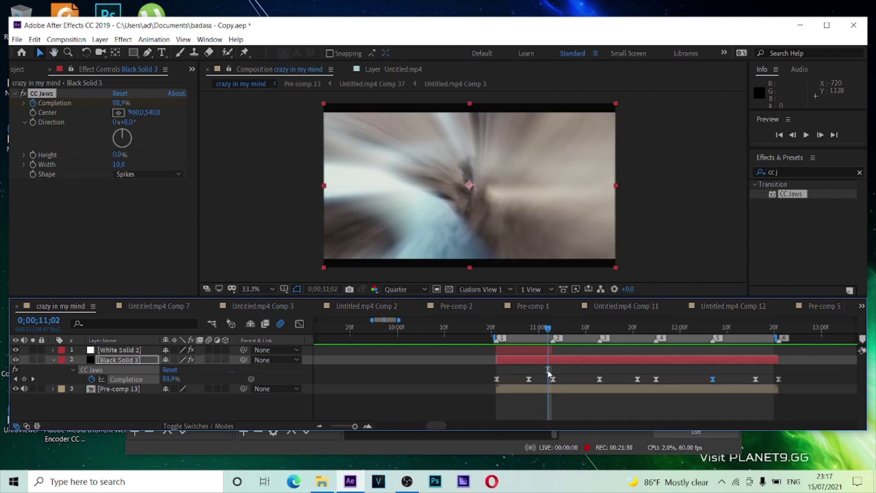
Pre-compose the white solid, the black solid and Pre-comp 13 together into one layer
key(ctrl+a)
right_click(614, 352)
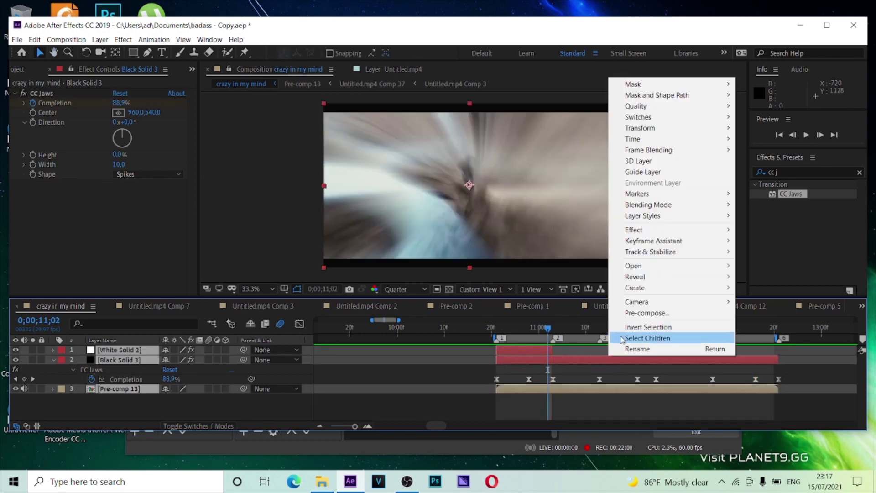
click(650, 313)
click(456, 313)
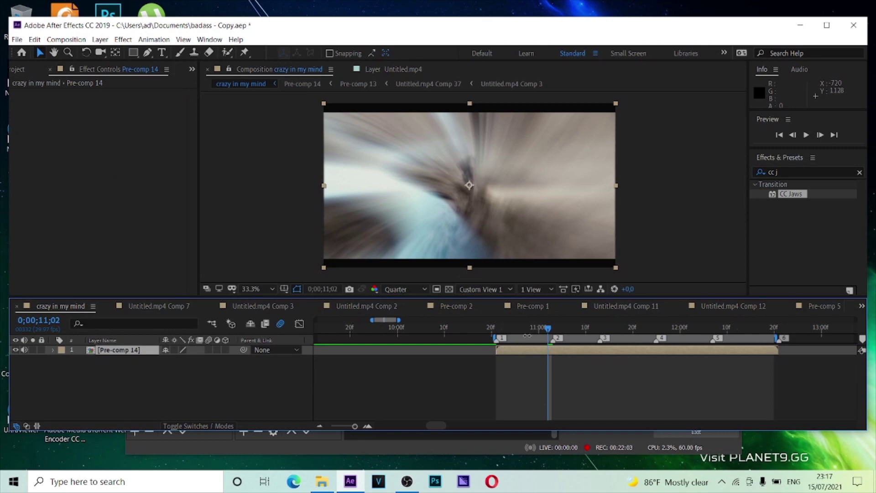
Add an adjustment layer above the pre-comp and trim it to run only from marker 1 to marker 6
key(ctrl+alt+y)
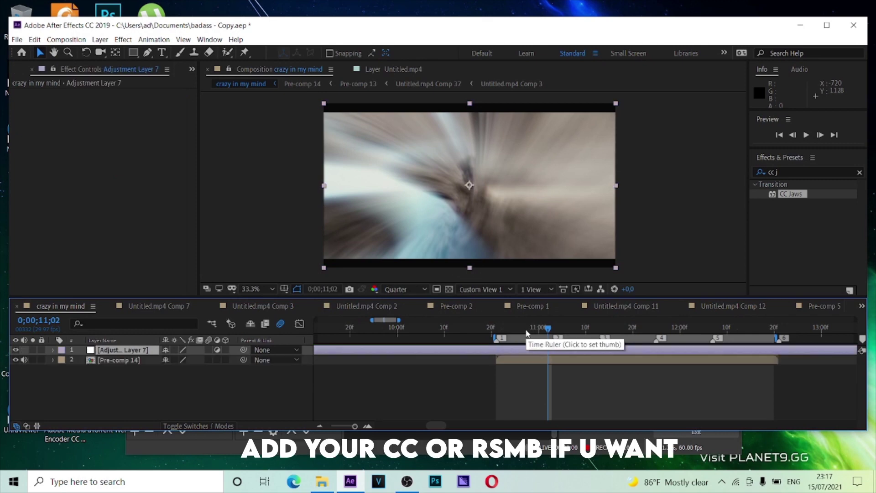
click(497, 339)
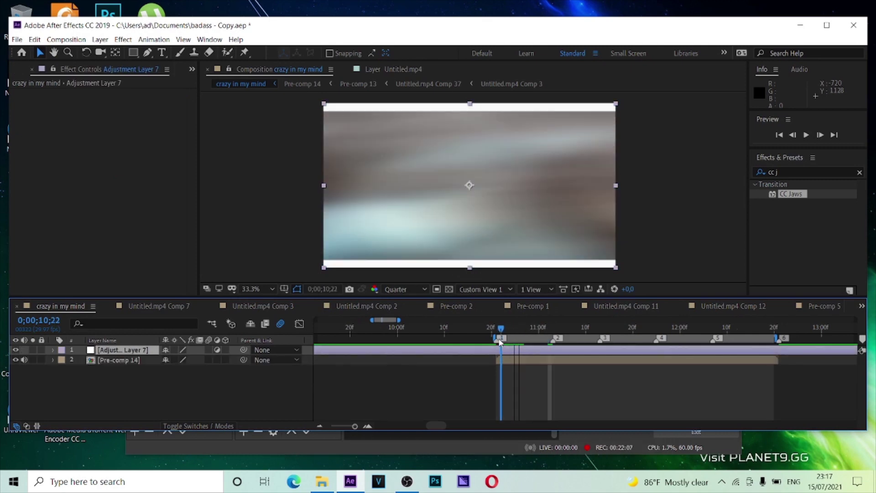
key(ctrl+shift+d)
click(479, 359)
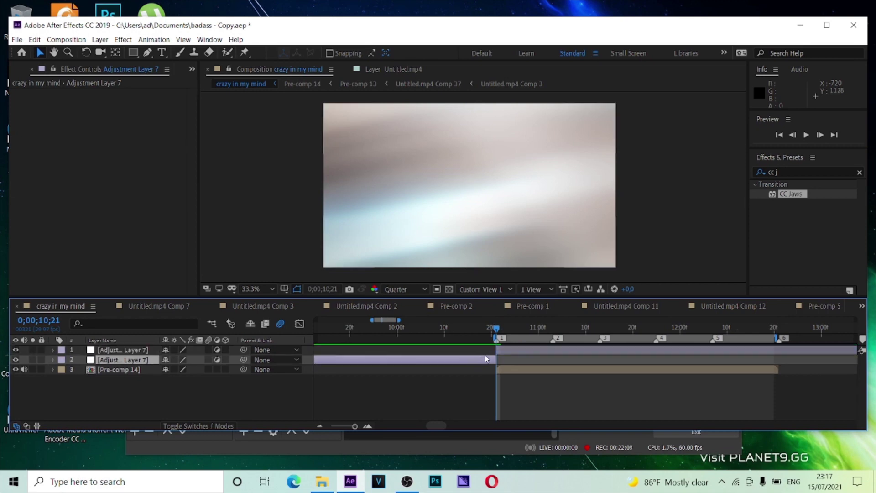
key(Delete)
drag(662, 327, 779, 335)
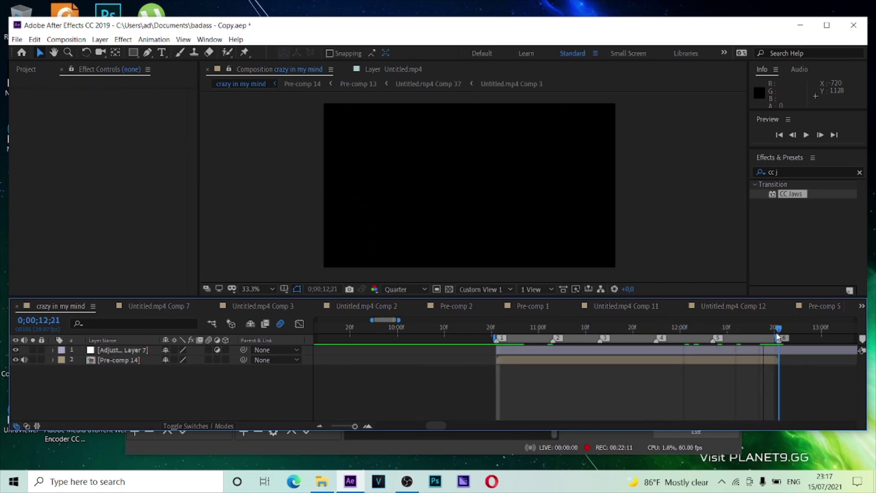
click(783, 351)
key(ctrl+shift+d)
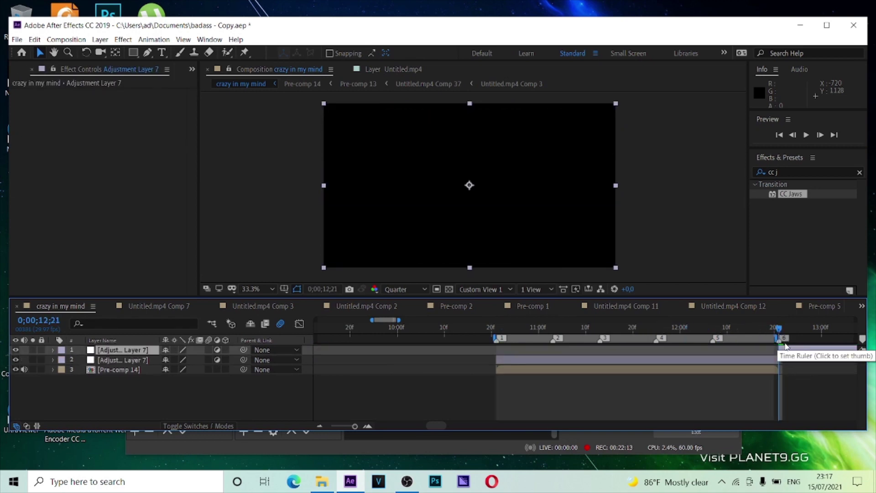
key(Delete)
click(751, 350)
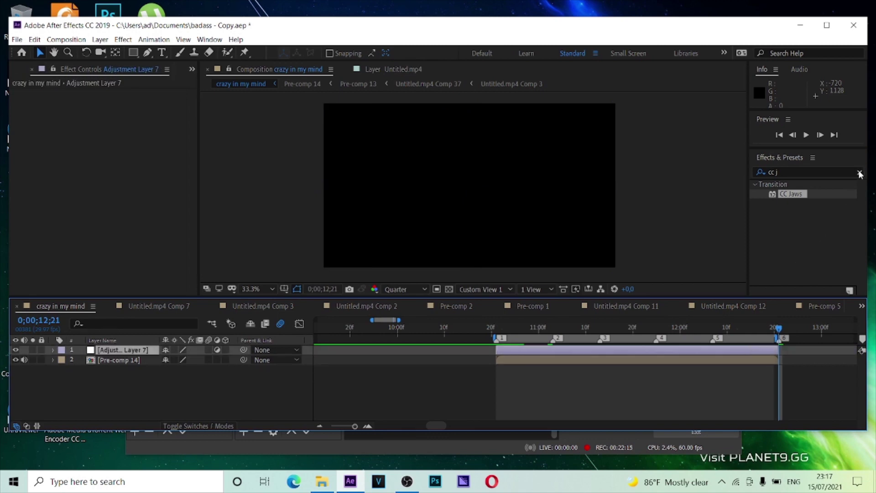
Apply the Edgy 2.0 colour correction animation preset to the adjustment layer
click(860, 172)
click(755, 185)
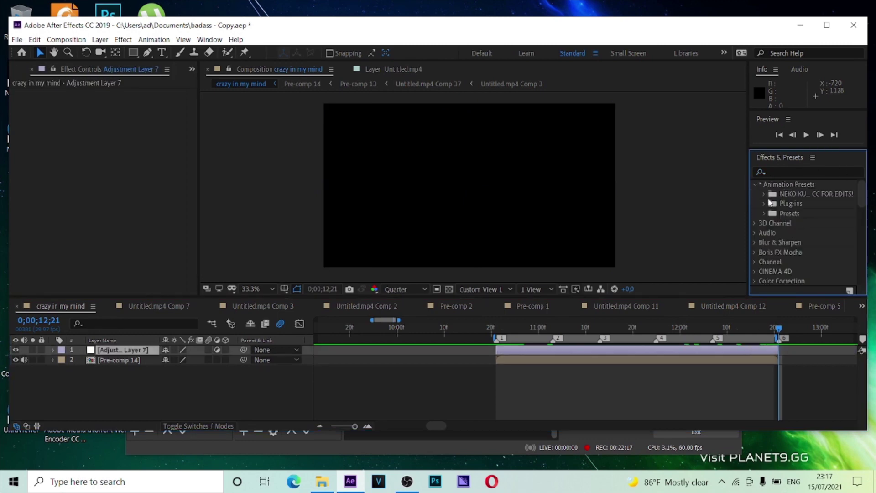
click(763, 192)
scroll(789, 232, down, 2)
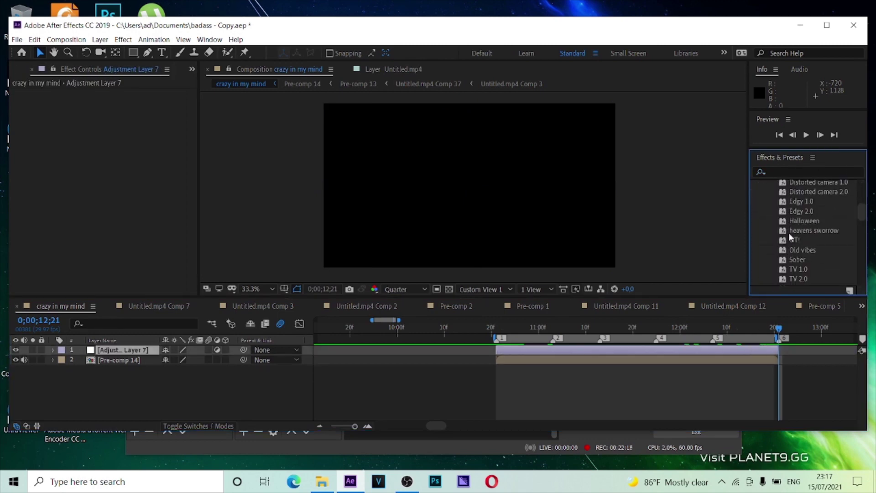
double_click(799, 210)
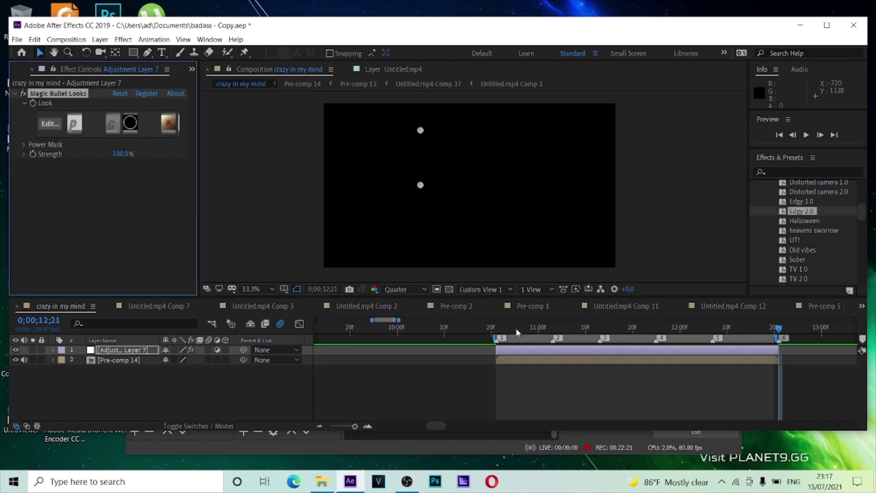
Play back the colour-corrected sequence from just before marker 1
drag(516, 333, 500, 333)
key(space)
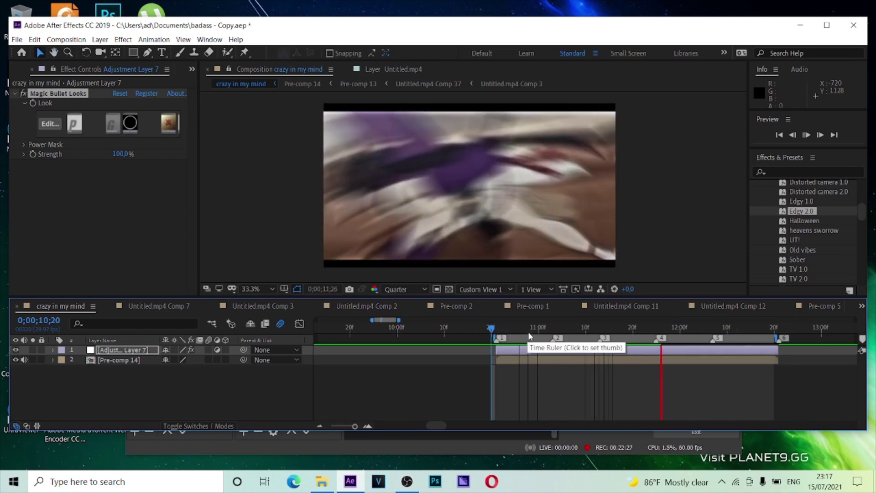
key(space)
drag(566, 330, 487, 329)
key(space)
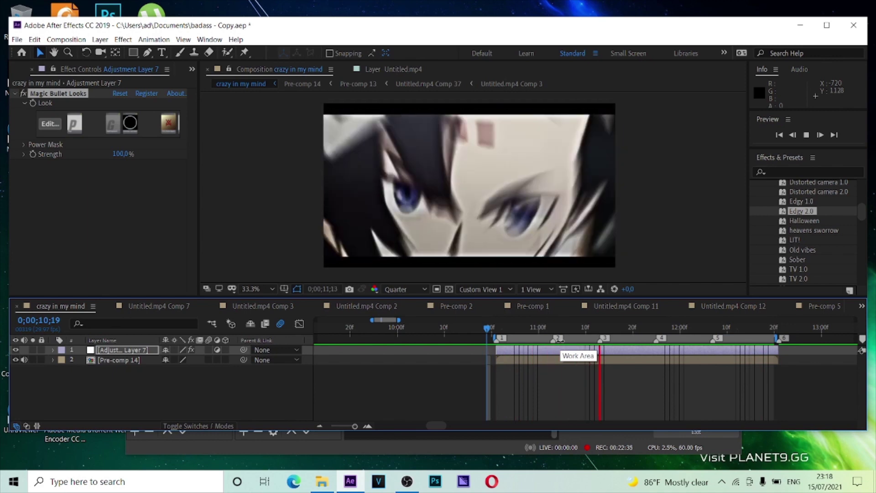
Add a second adjustment layer on top and trim it to the span between markers 1 and 6
click(636, 351)
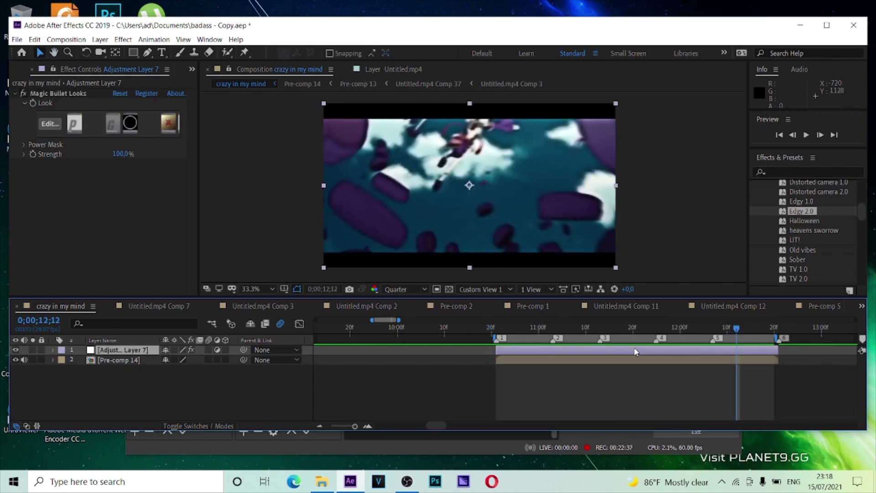
key(ctrl+alt+y)
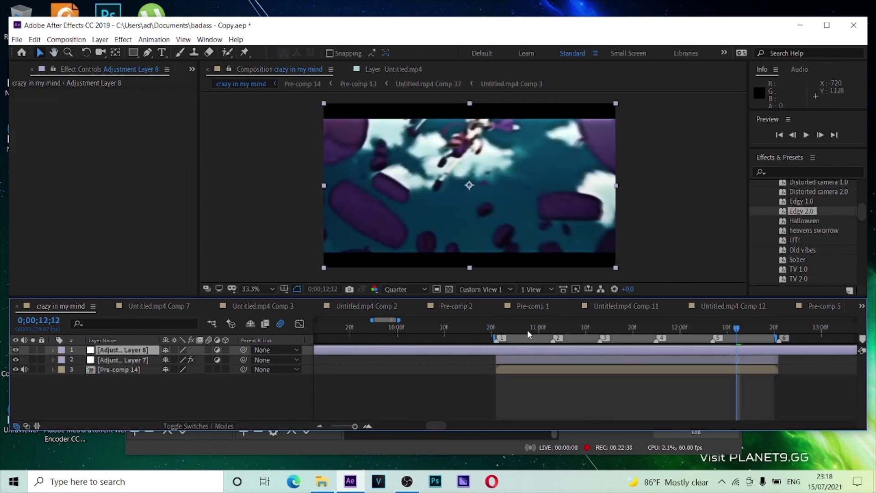
click(512, 332)
key(j)
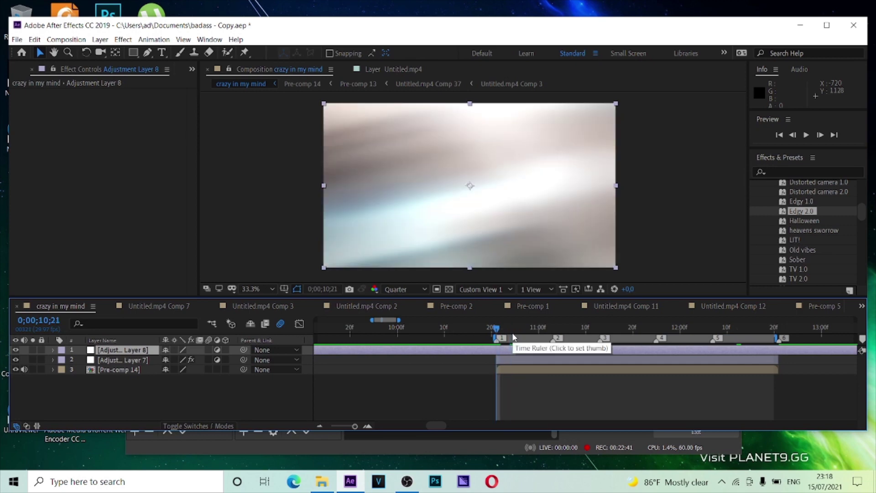
key(alt+[)
click(492, 360)
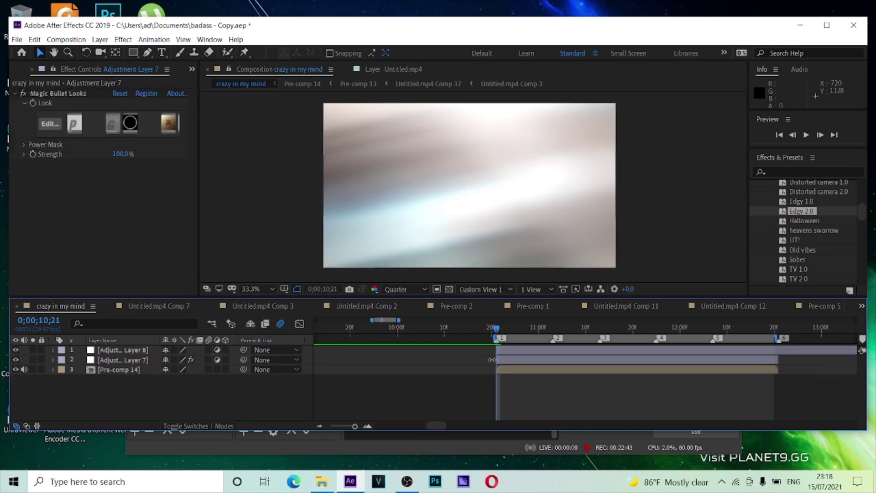
key(6)
key(ctrl+shift+d)
key(Delete)
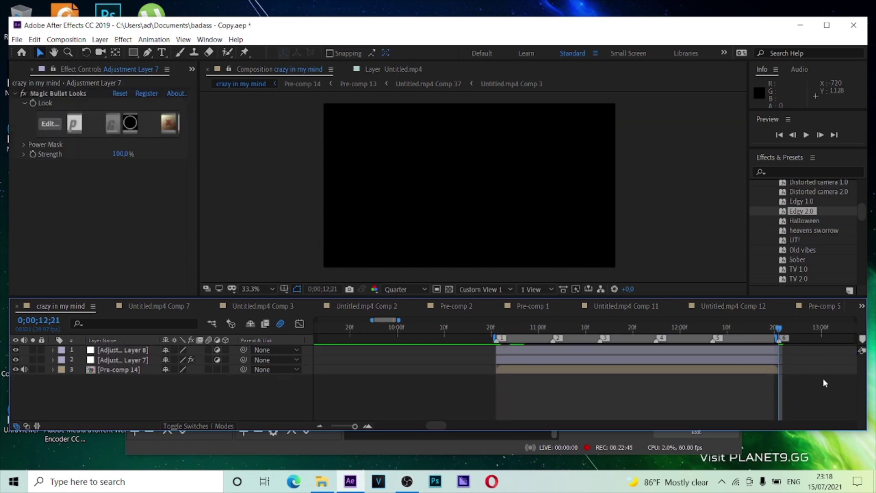
Search the effects for rsmb and apply RSMB Pro to the topmost adjustment layer
click(821, 172)
text(rsmb)
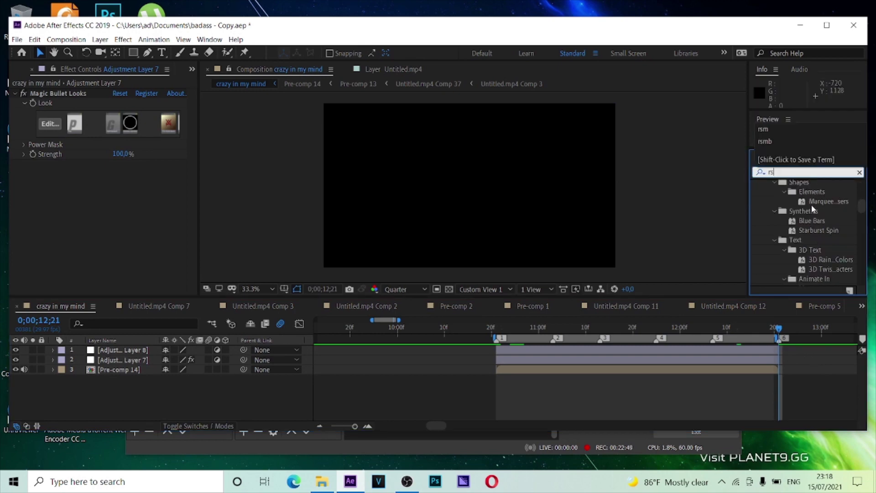
click(802, 205)
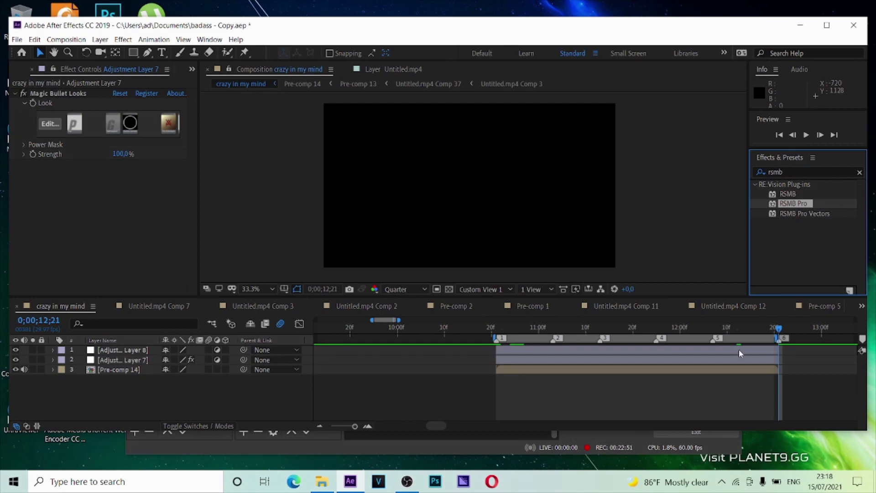
click(739, 350)
double_click(779, 205)
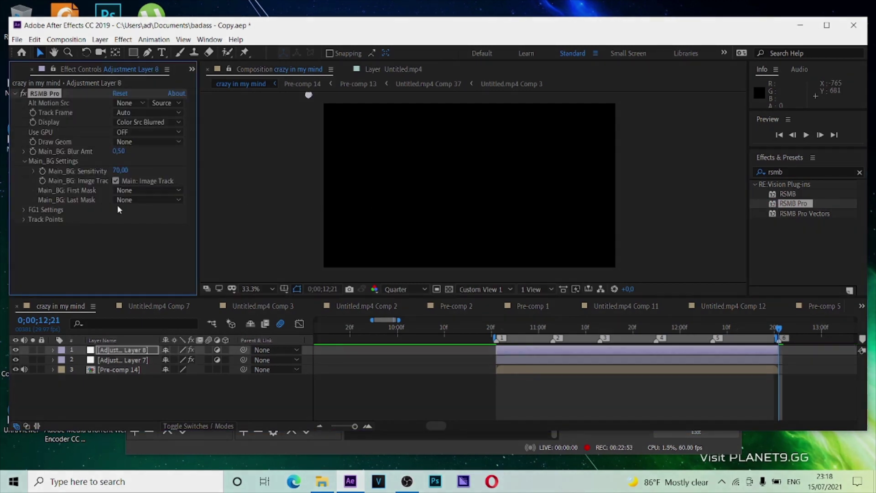
Set RSMB Pro's Main_BG Sensitivity to 100 and Blur Amt to 1, and play the sequence from before marker 1
click(120, 170)
text(100)
key(Return)
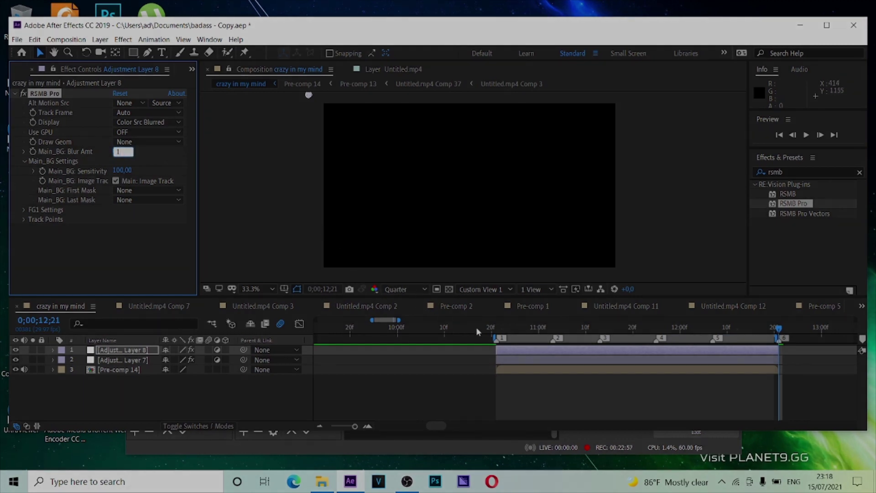
key(space)
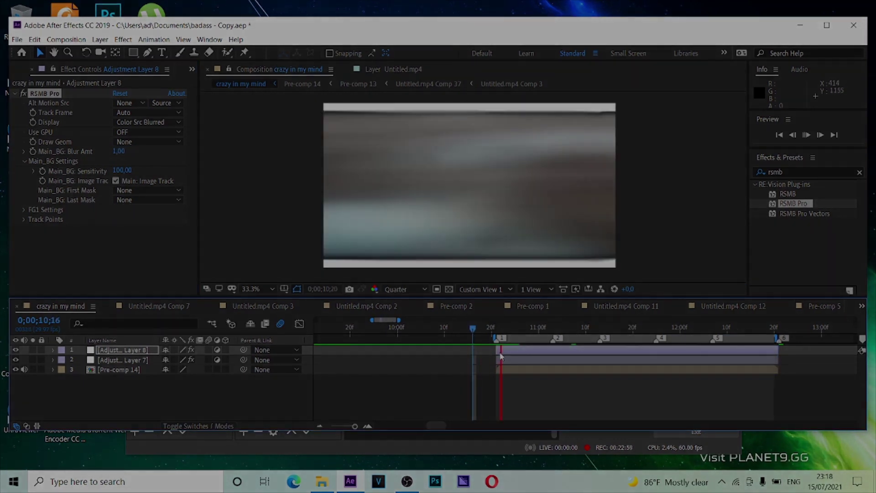